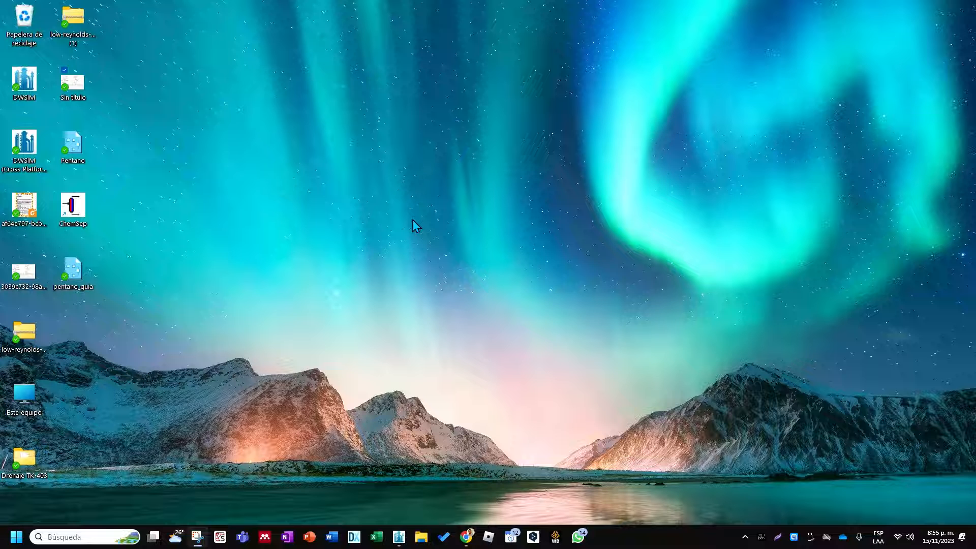
Step: Switch to DWSIM and add N-pentane to the simulation's compounds
click(399, 537)
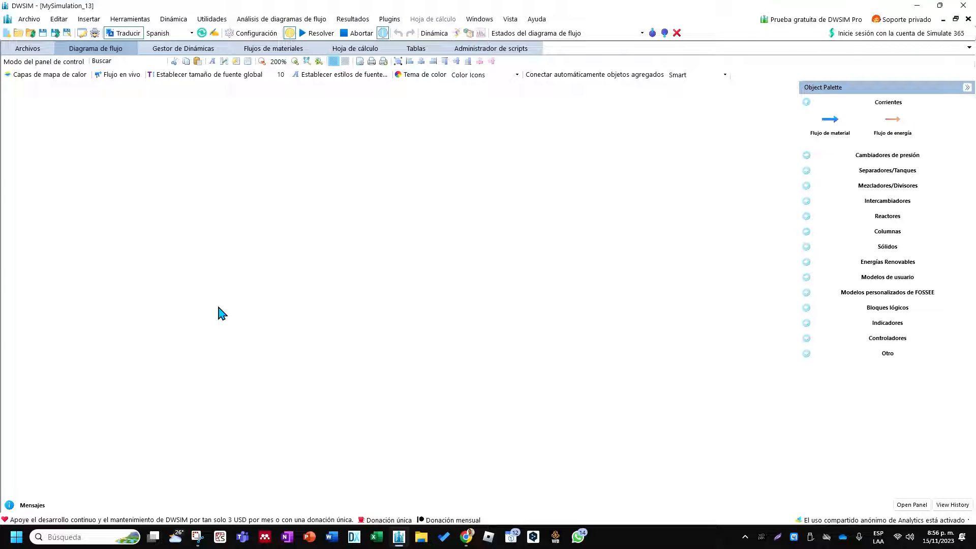
click(259, 33)
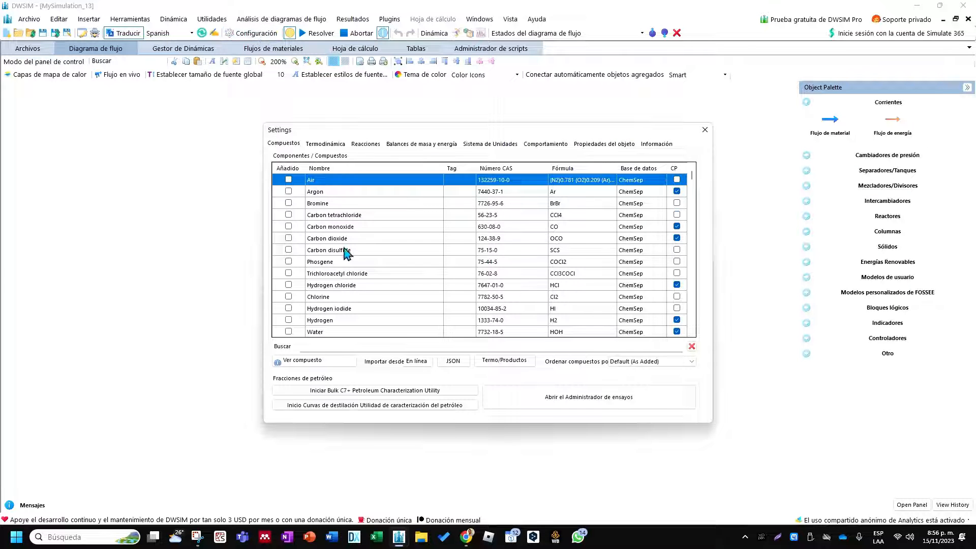
click(326, 348)
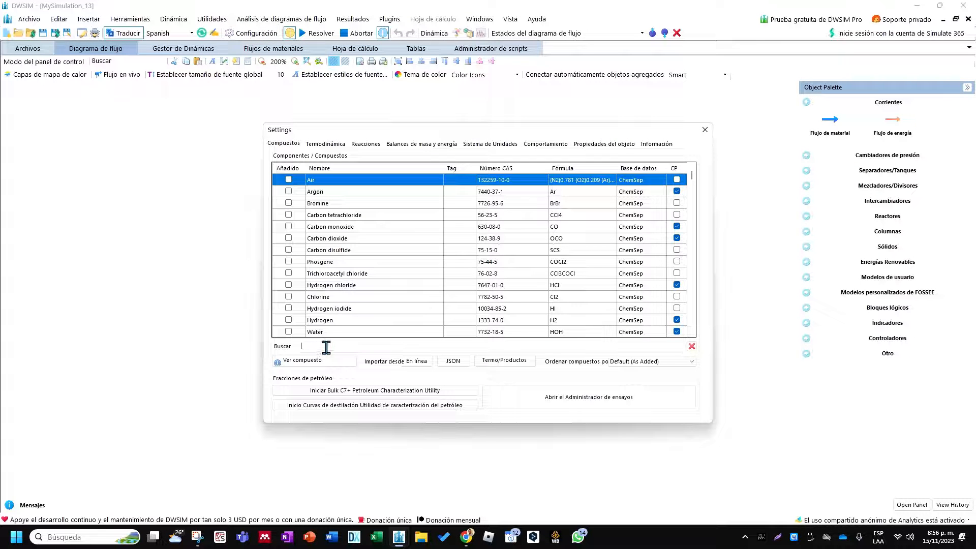
text(penta)
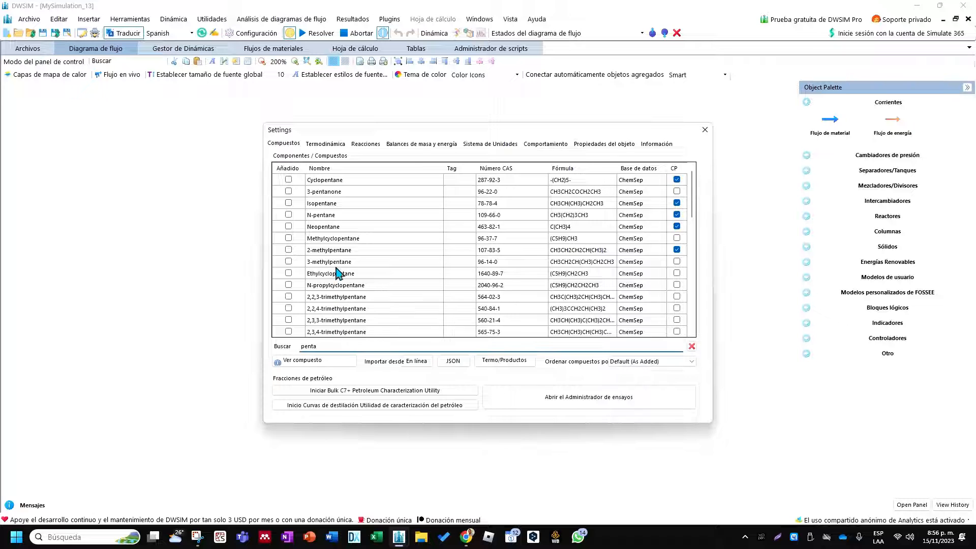
click(318, 217)
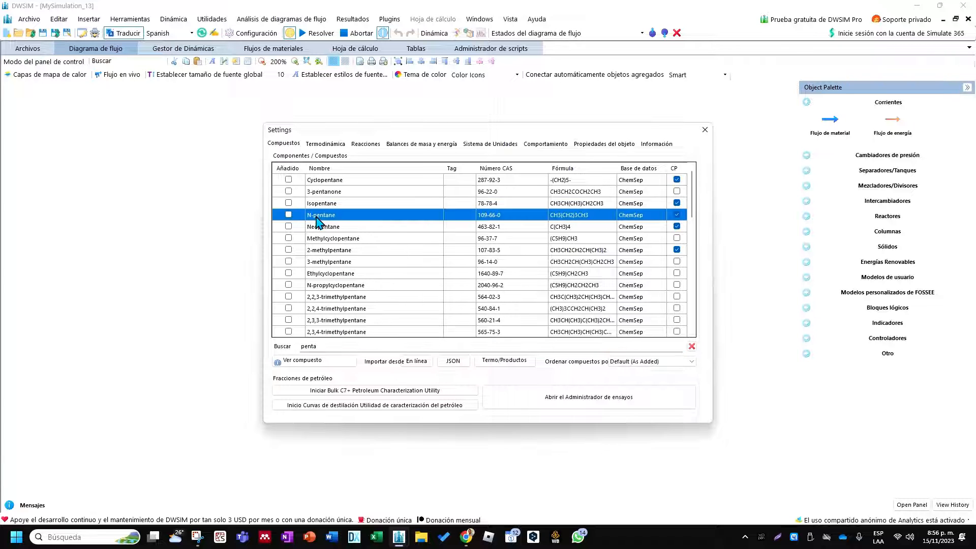
click(288, 215)
Step: Find Water in the compound database and add it to the simulation
drag(328, 347, 277, 353)
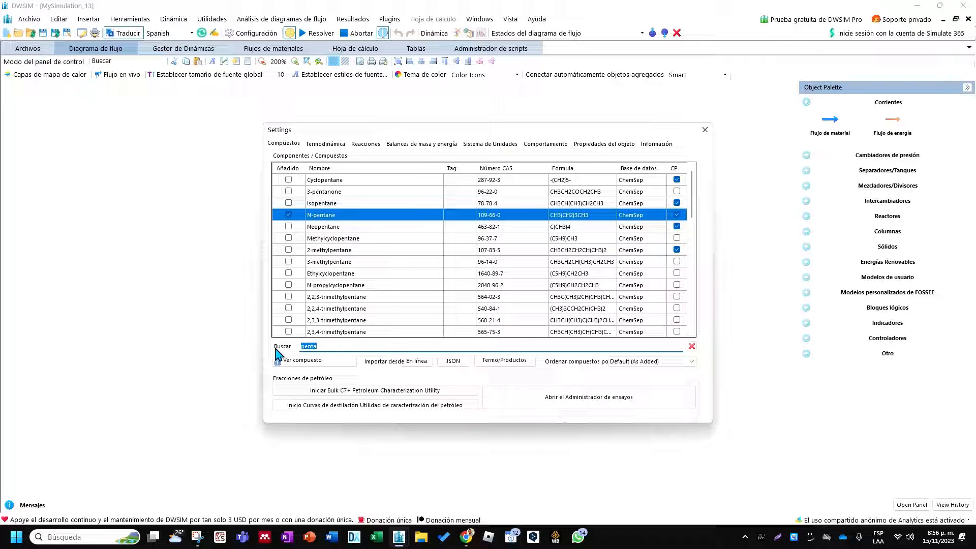
text(wate)
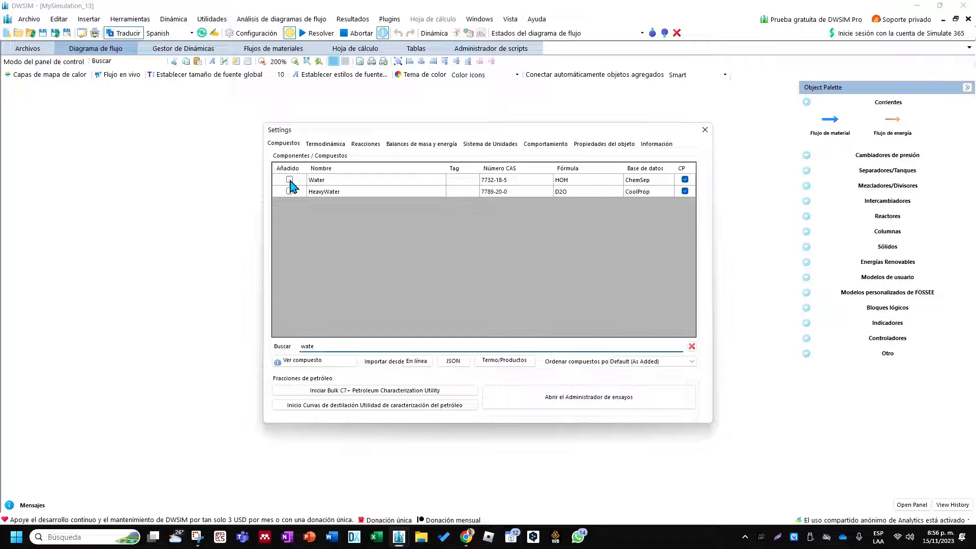
click(290, 180)
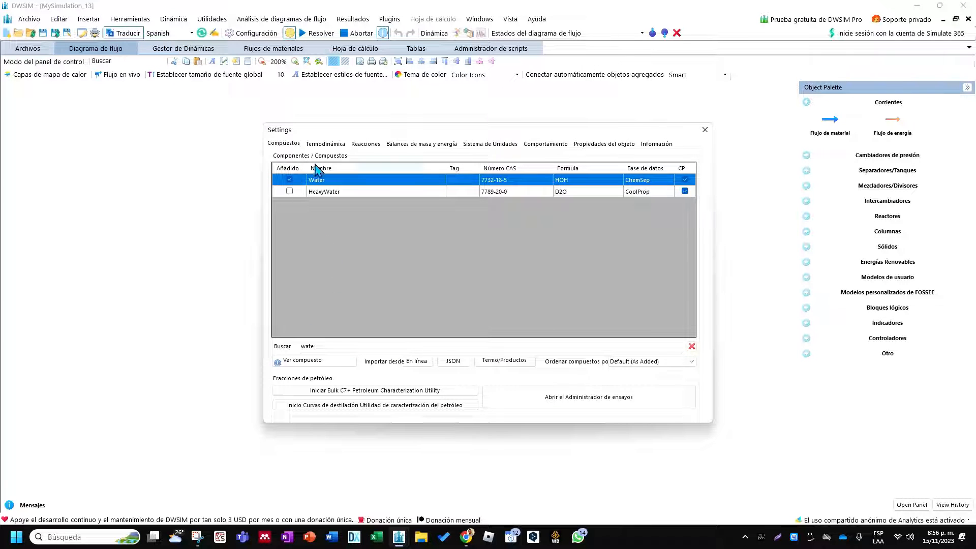
Step: Add the Peng-Robinson (PR) property package to the simulation and close the settings
click(325, 145)
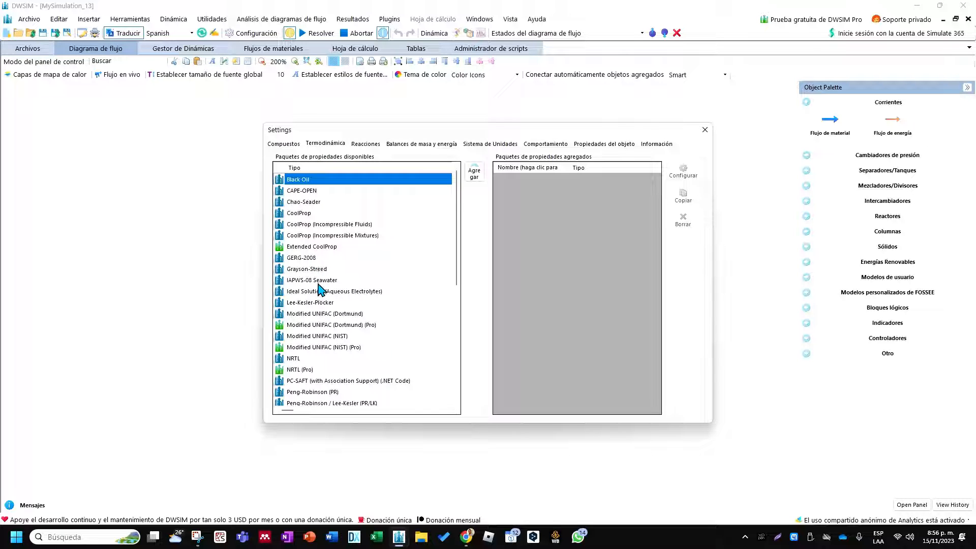
scroll(320, 305, down, 2)
double_click(313, 347)
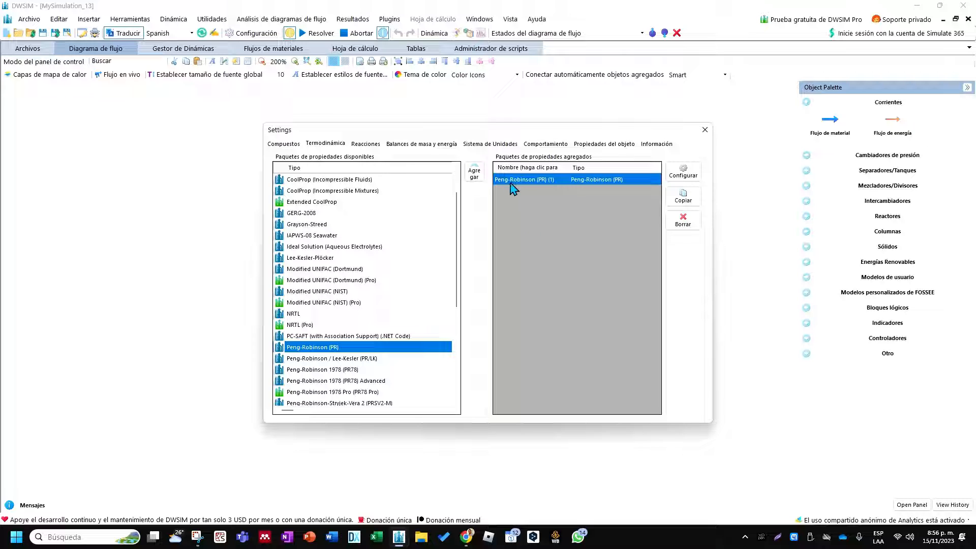
click(705, 131)
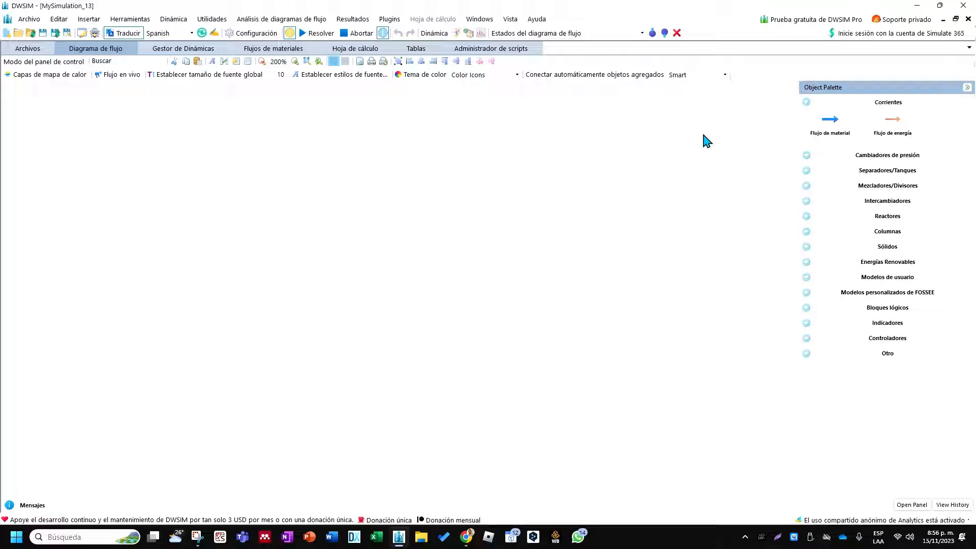
Step: Place a material stream on the empty flowsheet and select it for editing
drag(829, 119, 259, 316)
click(261, 319)
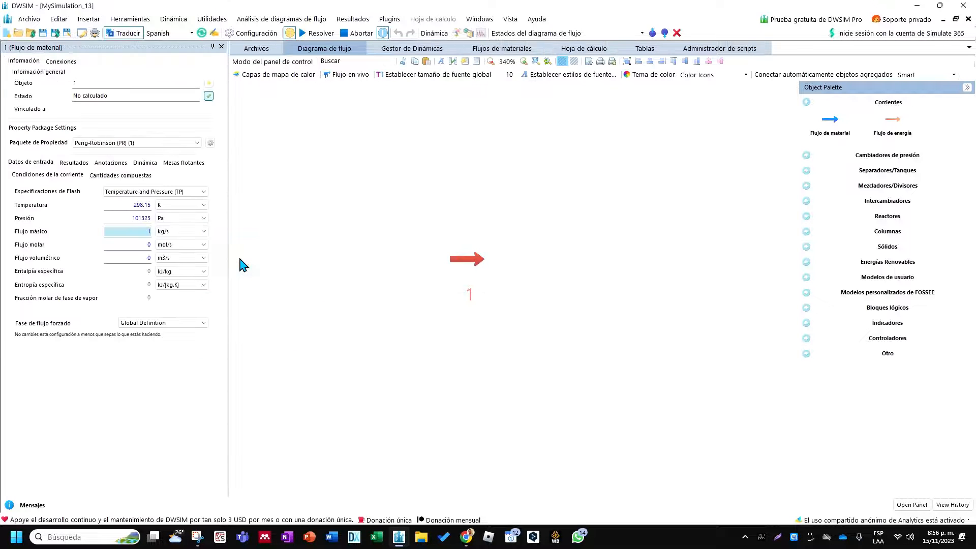
click(467, 261)
Step: Set stream 1's composition to mole fractions of 1 N-pentane and 0 Water, and apply it
click(137, 175)
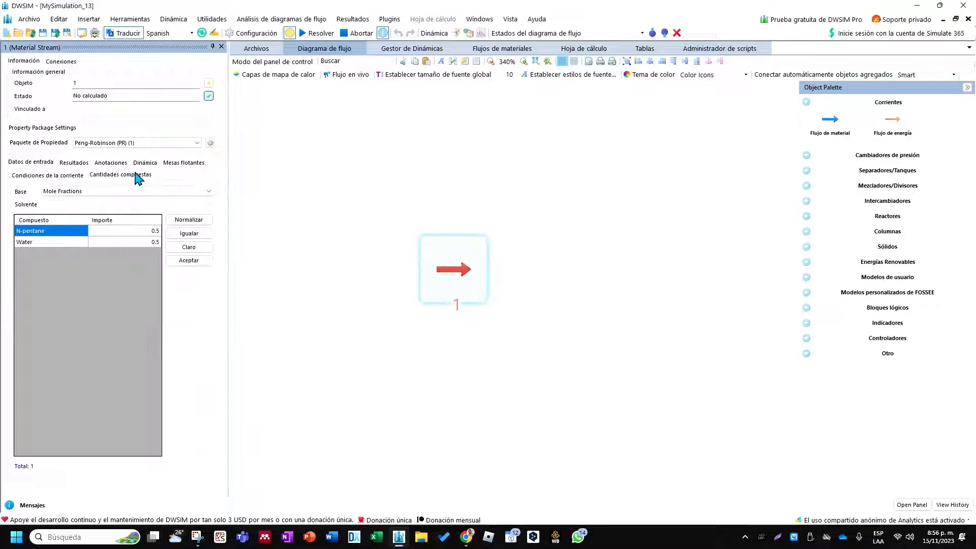
click(139, 242)
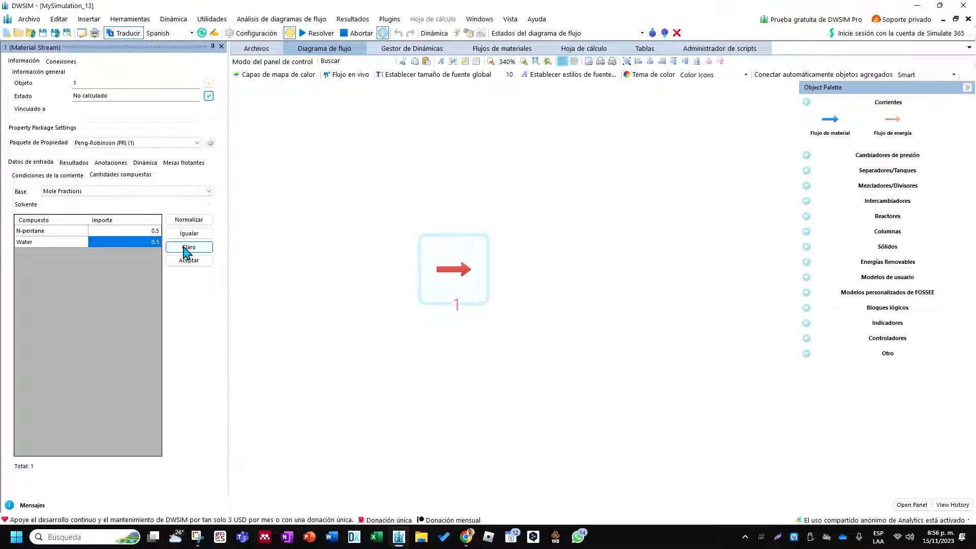
click(188, 250)
click(149, 233)
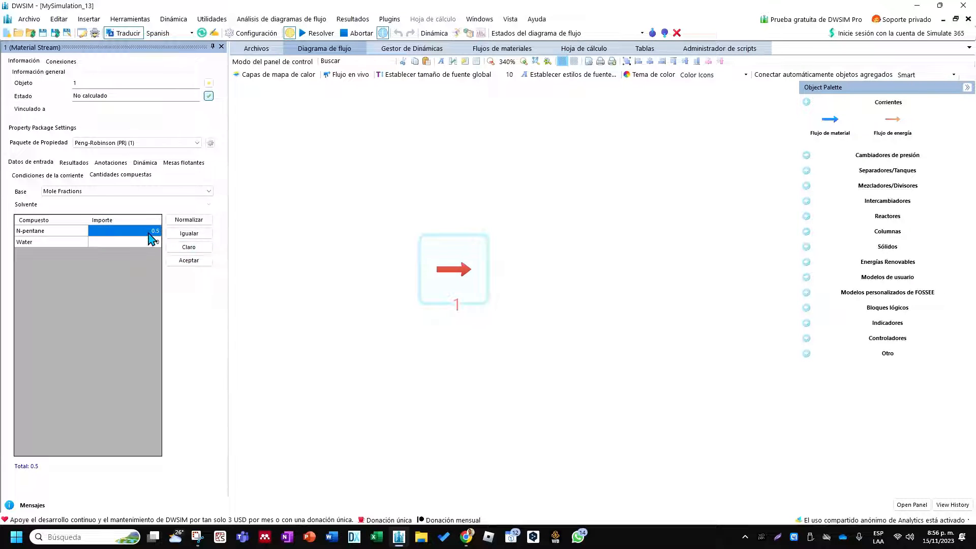
text(1)
key(Return)
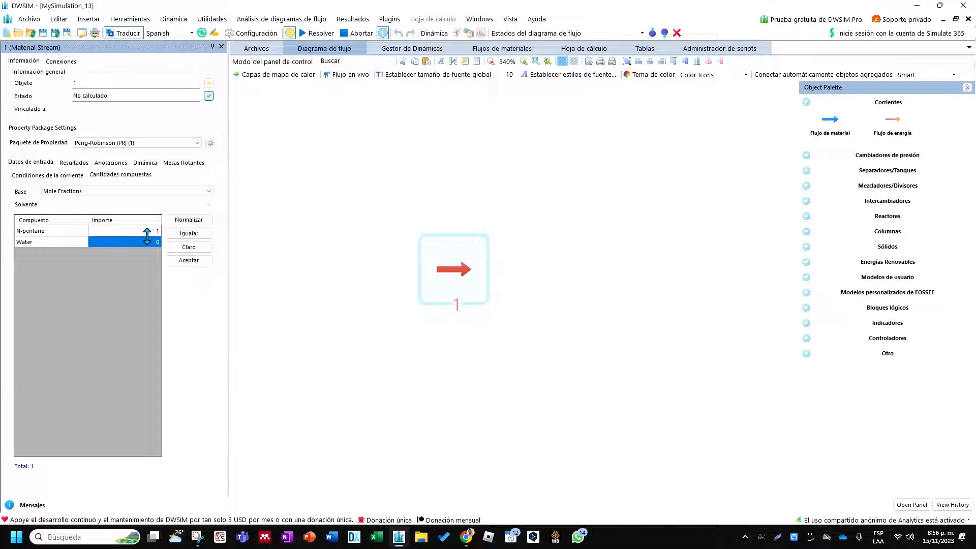
click(184, 261)
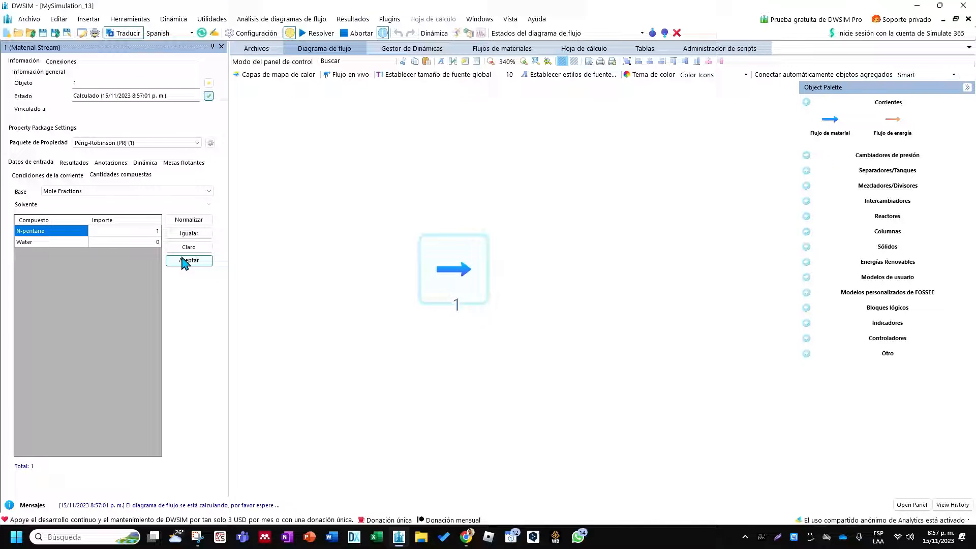
Step: Change the simulation's system of units to the custom set that uses °C, kPa and kg/h
click(63, 176)
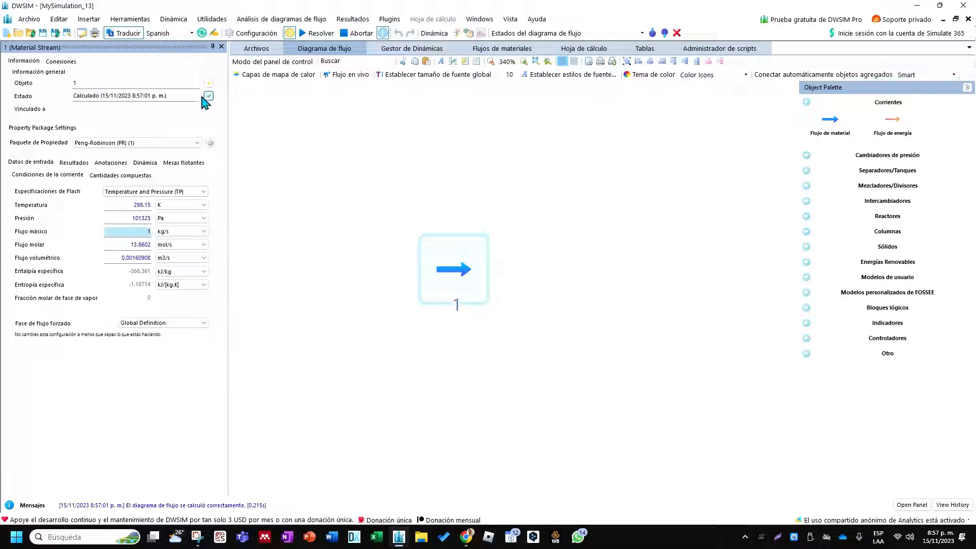
click(252, 32)
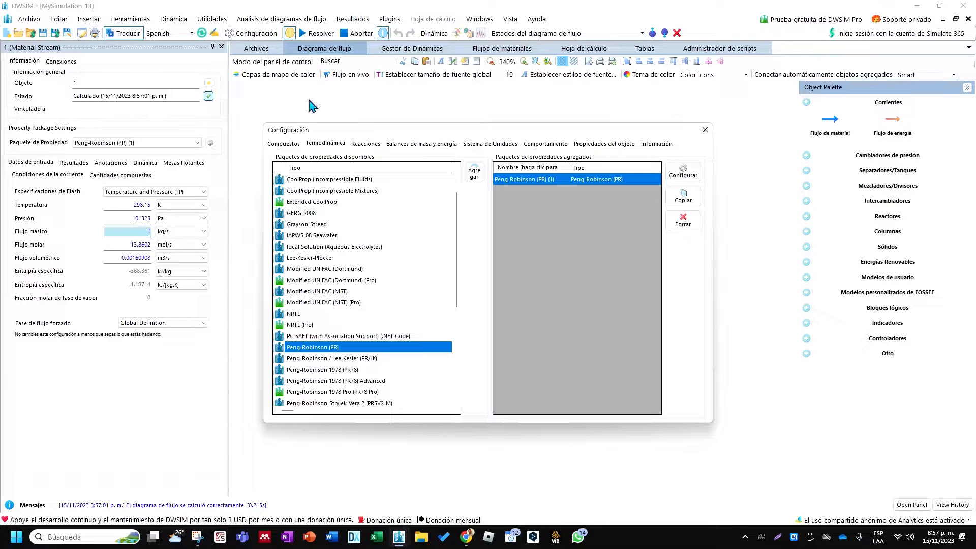
click(489, 145)
click(430, 168)
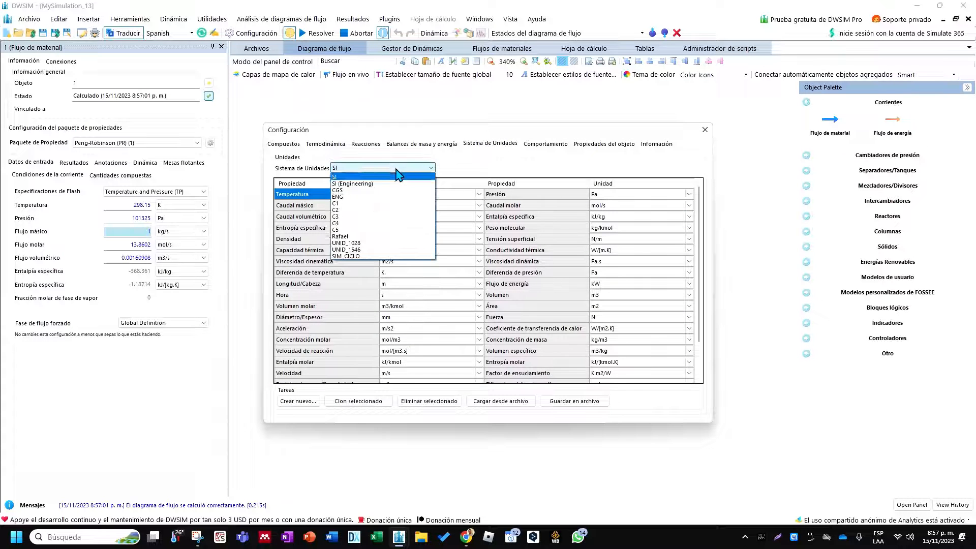
click(356, 243)
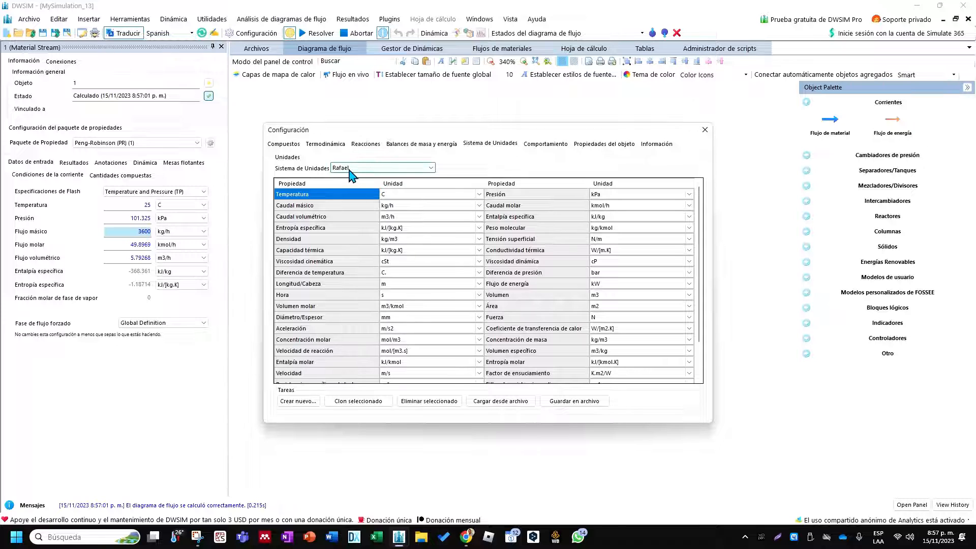
click(598, 196)
click(388, 207)
click(705, 129)
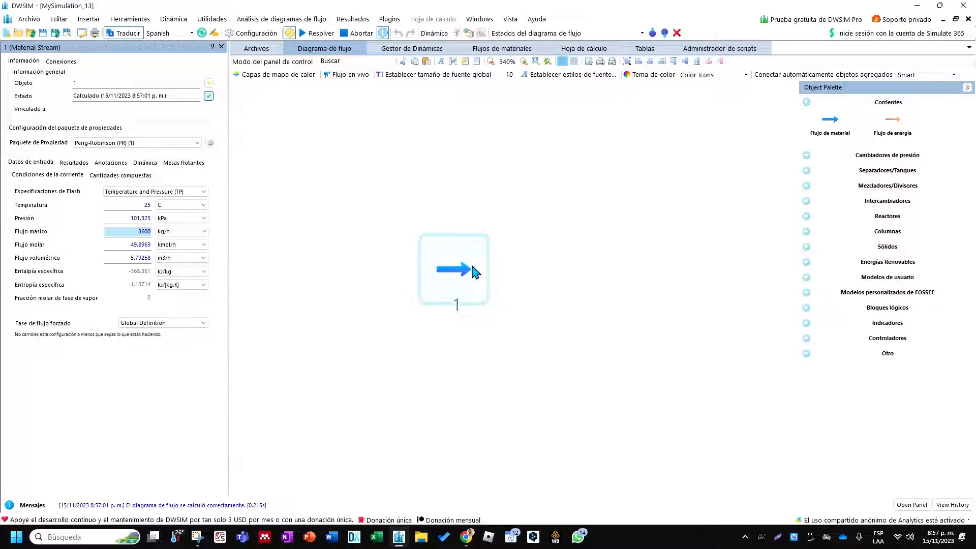
Step: Specify stream 1 by Temperature and Vapor Fraction (TVF) and set its temperature to 30 °C
drag(474, 271, 425, 265)
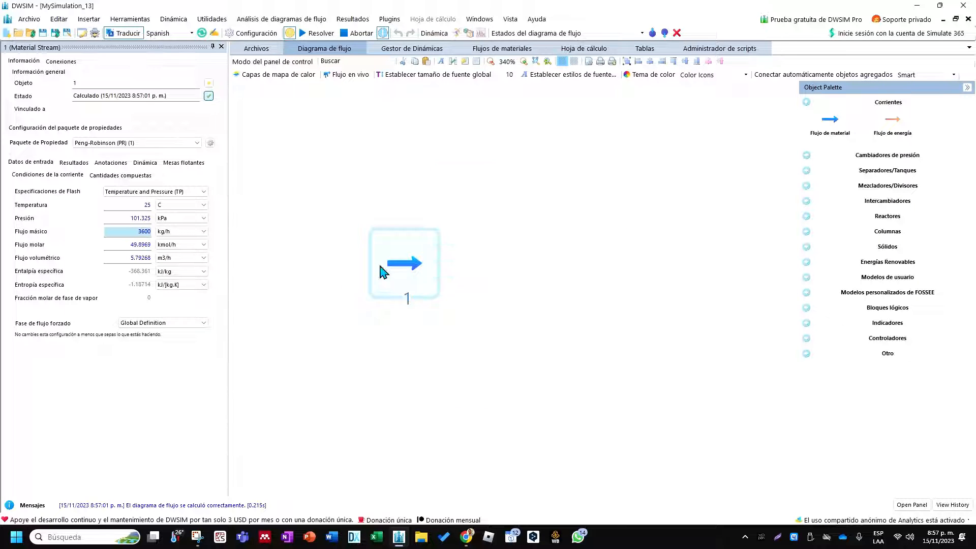
click(203, 194)
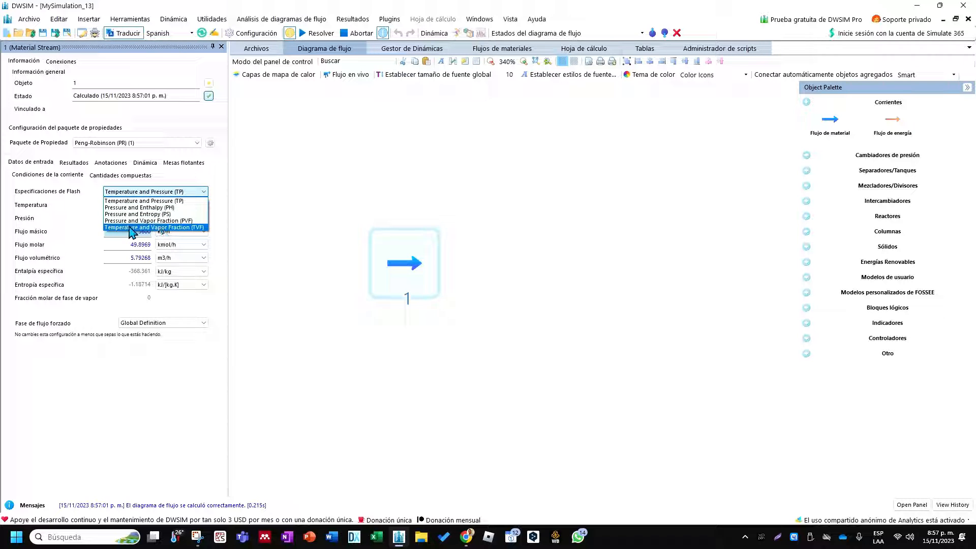
click(141, 227)
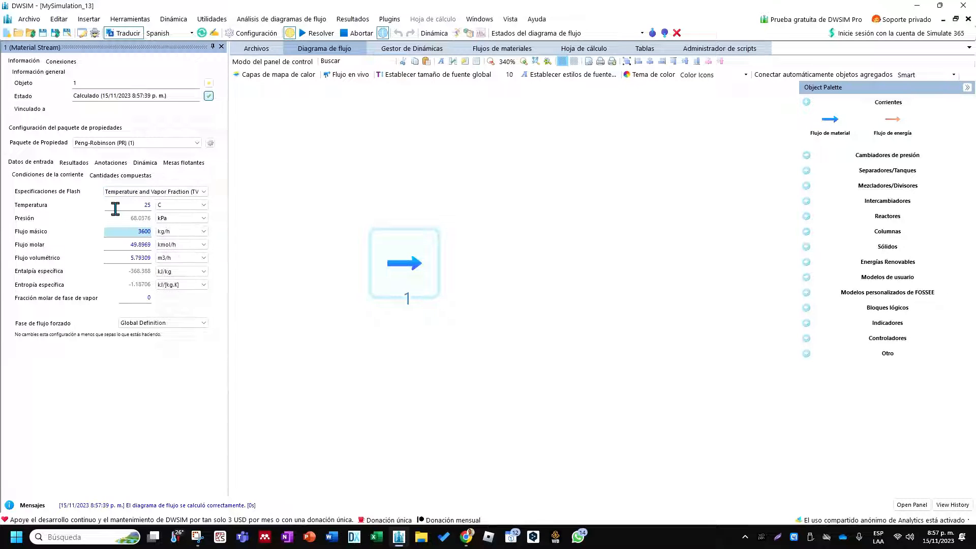
double_click(142, 203)
text(30)
key(Return)
drag(144, 204, 156, 205)
click(146, 297)
double_click(146, 298)
Step: Set stream 1's mass flow to 100 kg/h
drag(133, 232, 147, 232)
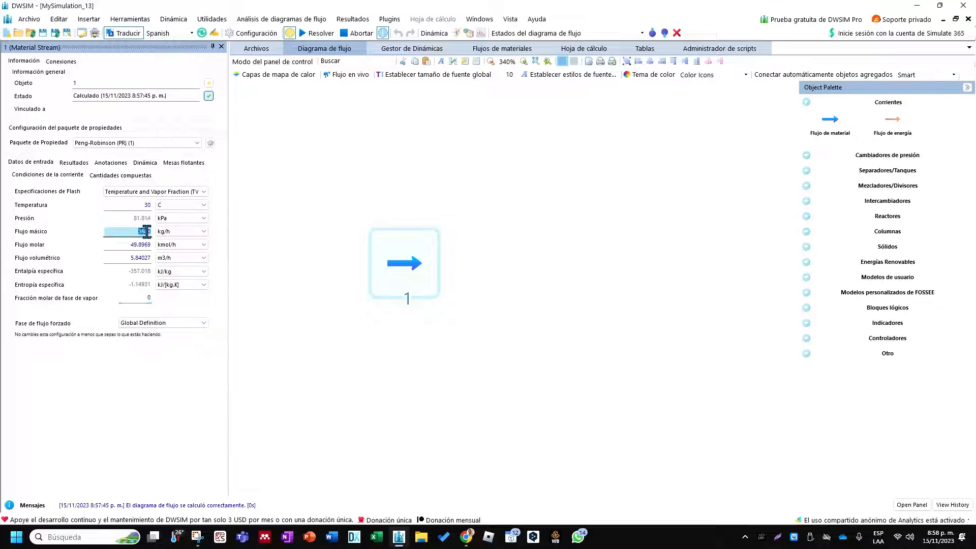
mouse_move(144, 231)
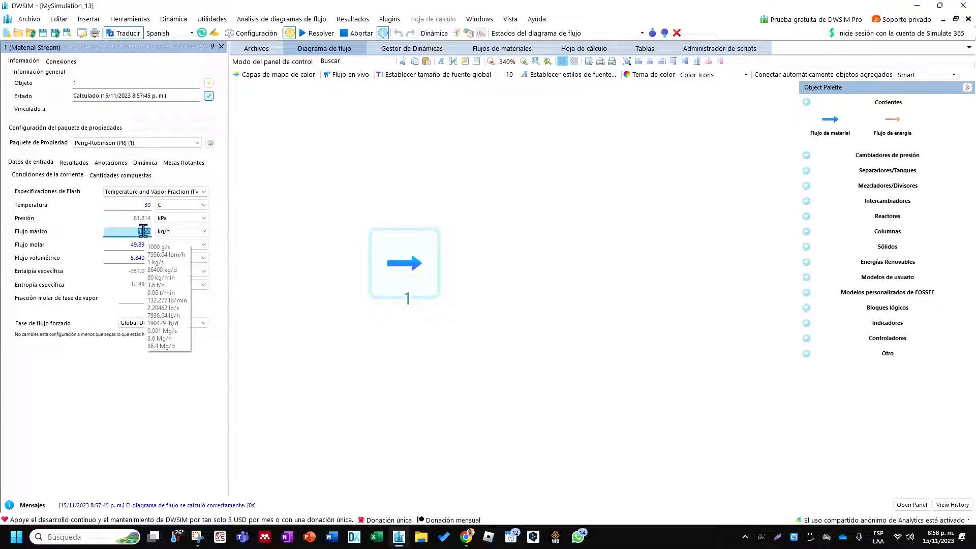
text(100)
key(Return)
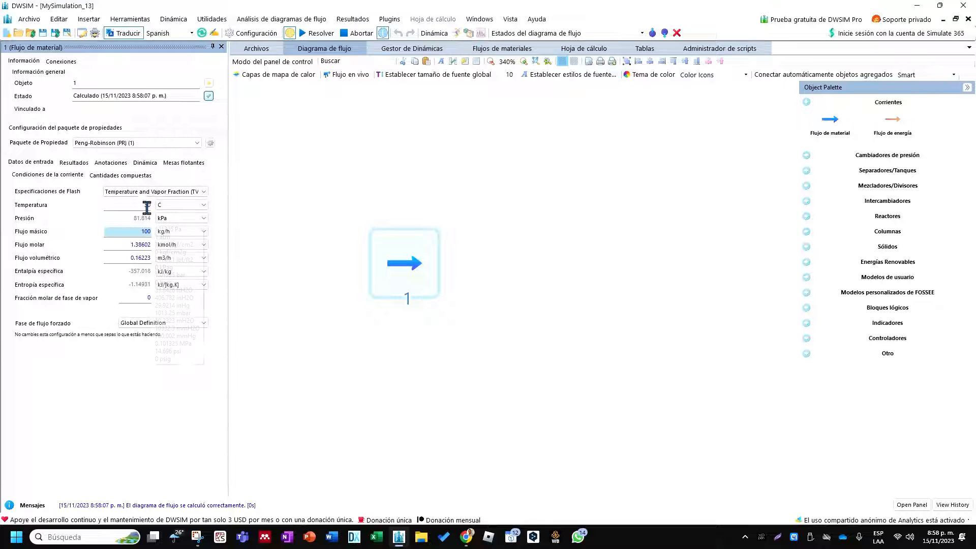
Step: Change stream 1's flash specification to Temperature and Pressure (TP) and set its pressure to 85 kPa
click(153, 192)
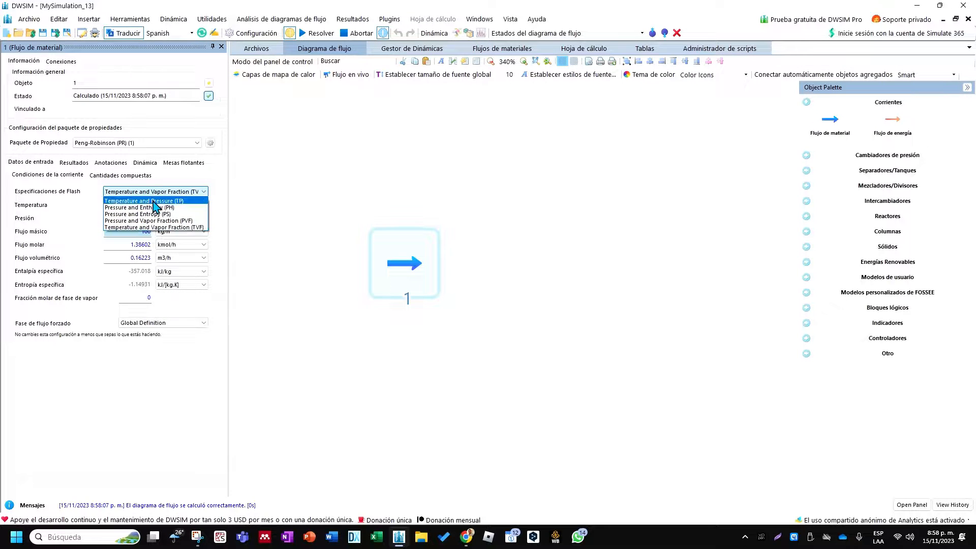
click(153, 201)
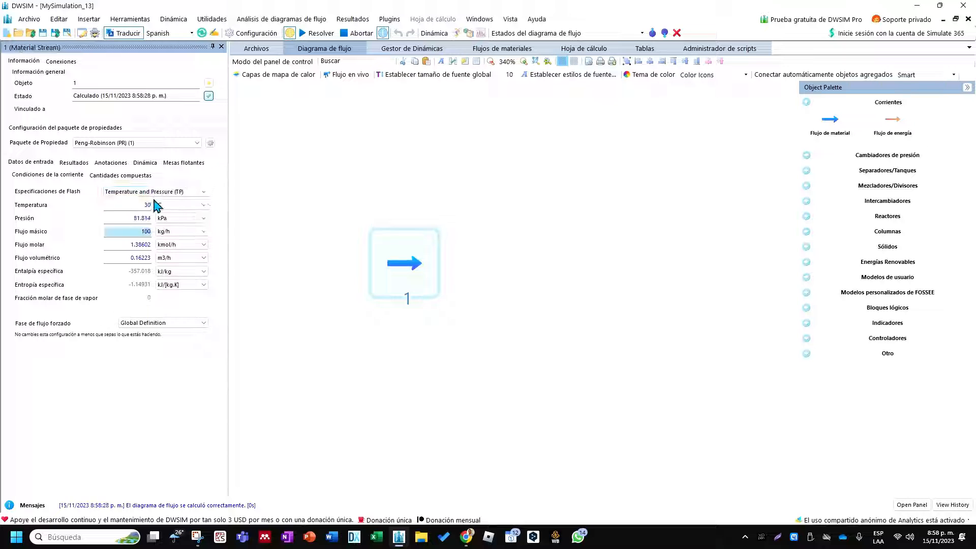
double_click(131, 218)
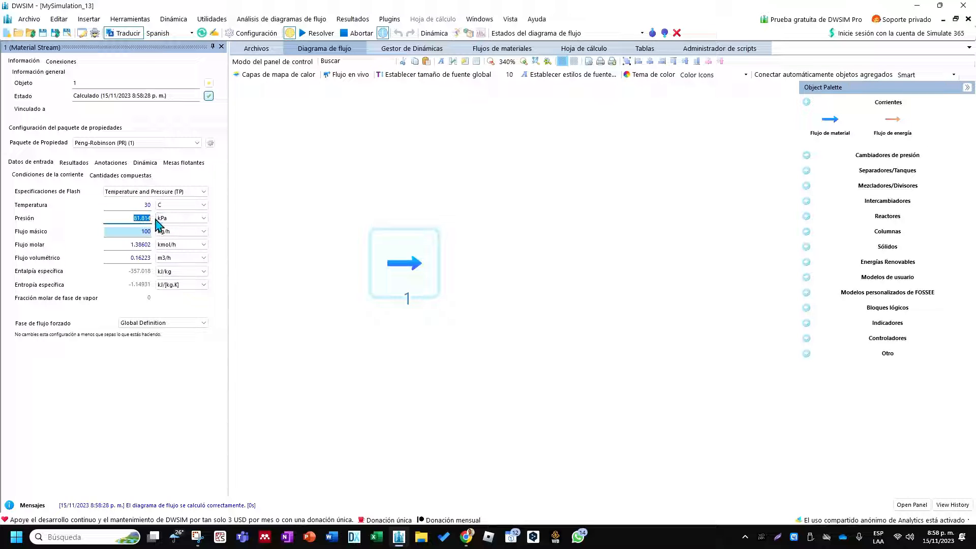
text(85)
key(Return)
Step: Make room beside stream 1 and place a pump to its right with automatically connected streams
drag(422, 266, 361, 322)
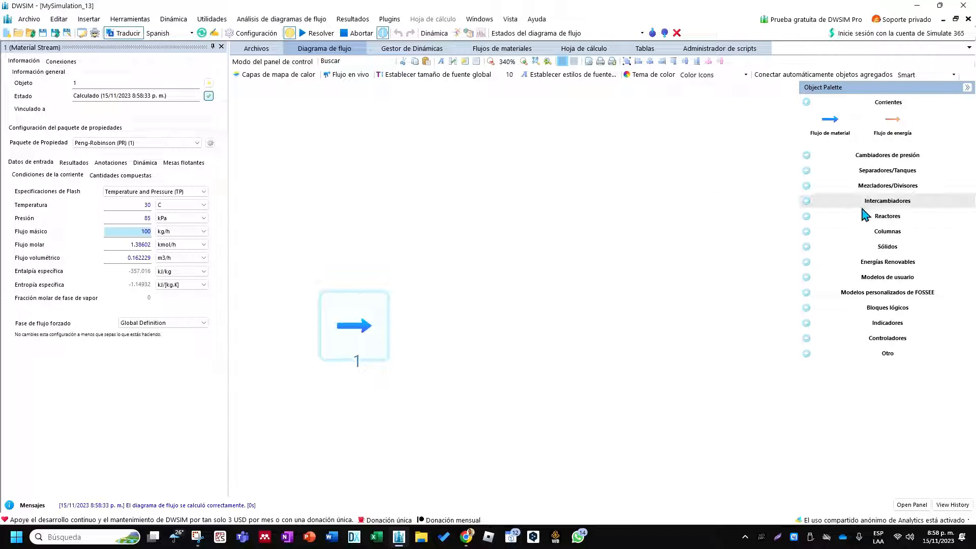
click(870, 159)
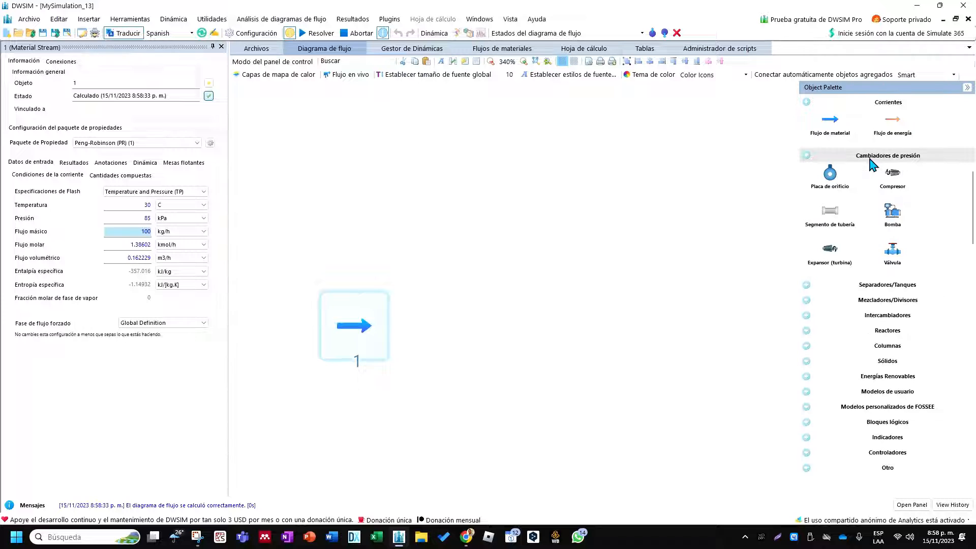
drag(893, 214, 449, 264)
mouse_move(485, 296)
mouse_down()
mouse_move(480, 282)
mouse_move(481, 299)
mouse_up()
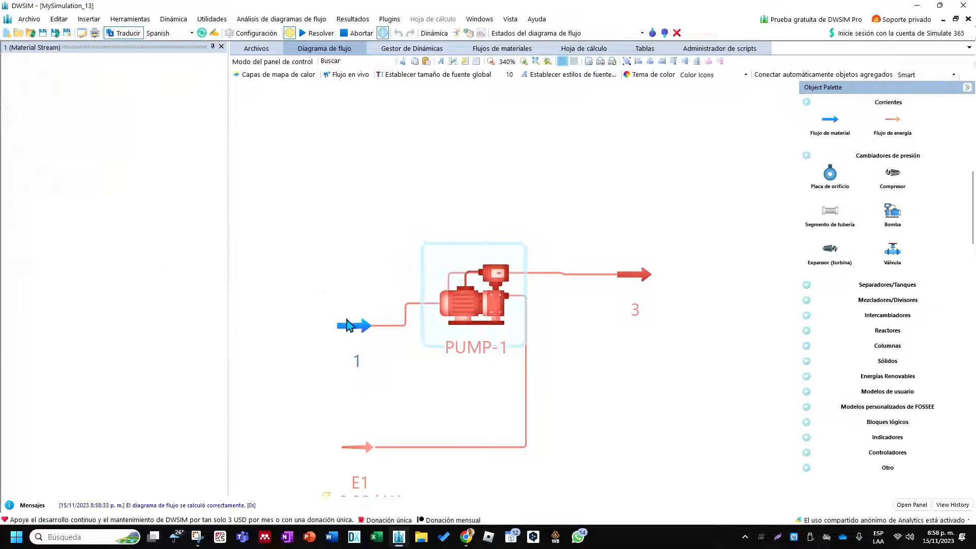
Step: Arrange the streams around the pump: stream 1 level with its inlet, stream 3 above it and energy stream E1 to its right
drag(346, 325, 317, 305)
drag(635, 275, 588, 168)
drag(358, 463, 577, 334)
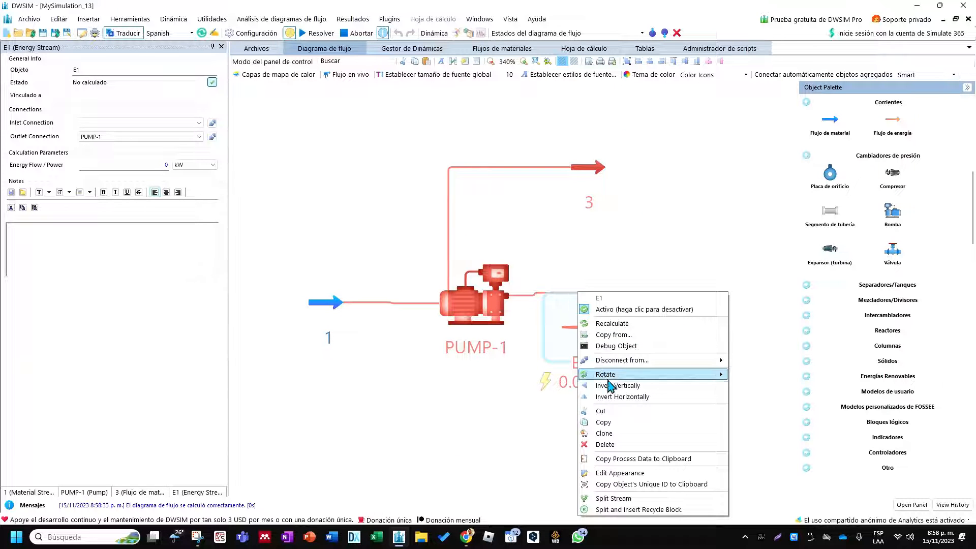
Step: Flip energy stream E1 horizontally in line with the pump's energy port and rename it W_Bomba
click(620, 397)
drag(585, 333, 618, 302)
double_click(104, 73)
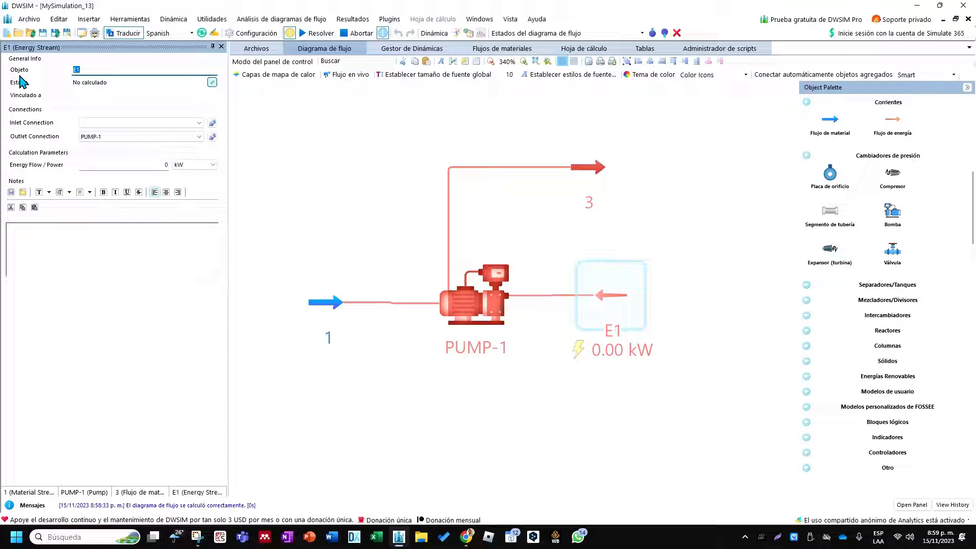
text(W_)
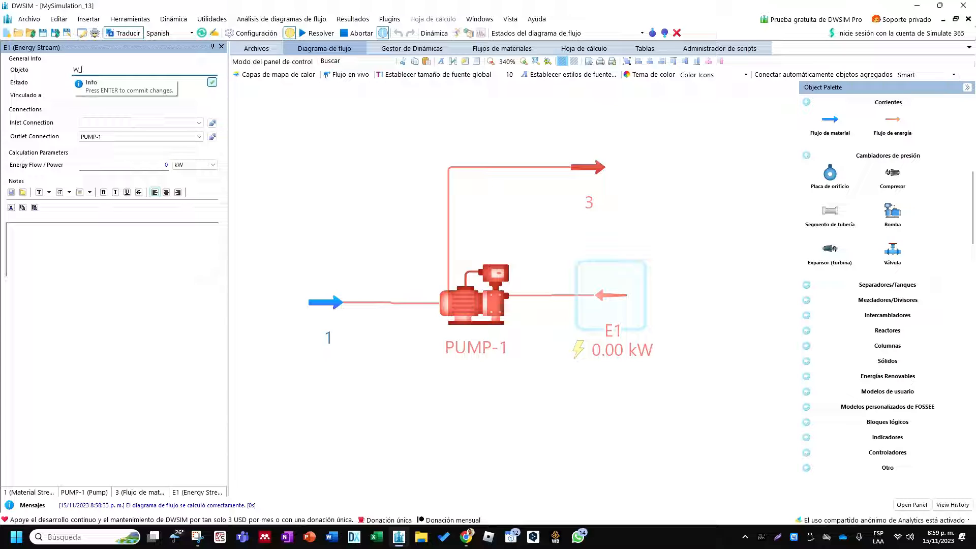
text(Bomba)
key(Return)
Step: Rename the pump as Bomba_01
click(470, 300)
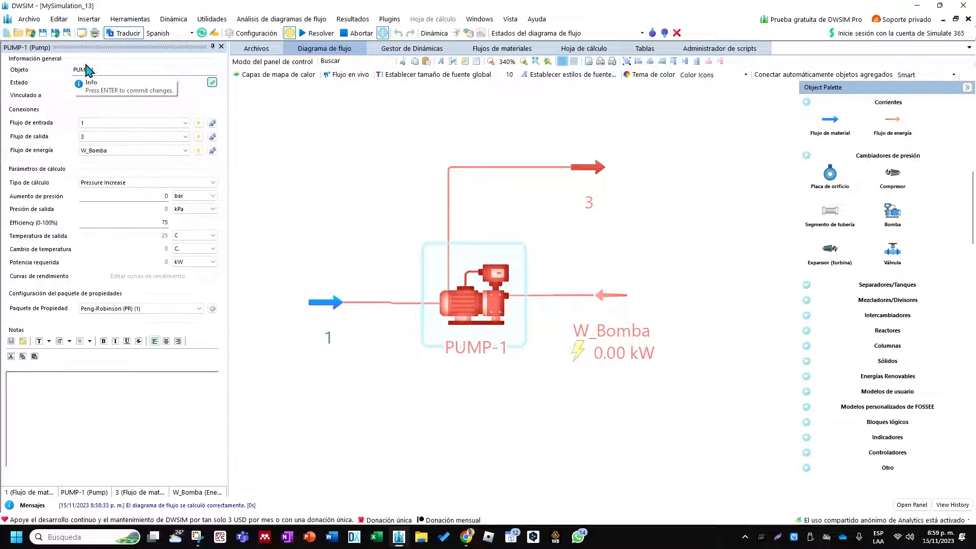
double_click(91, 70)
text(B)
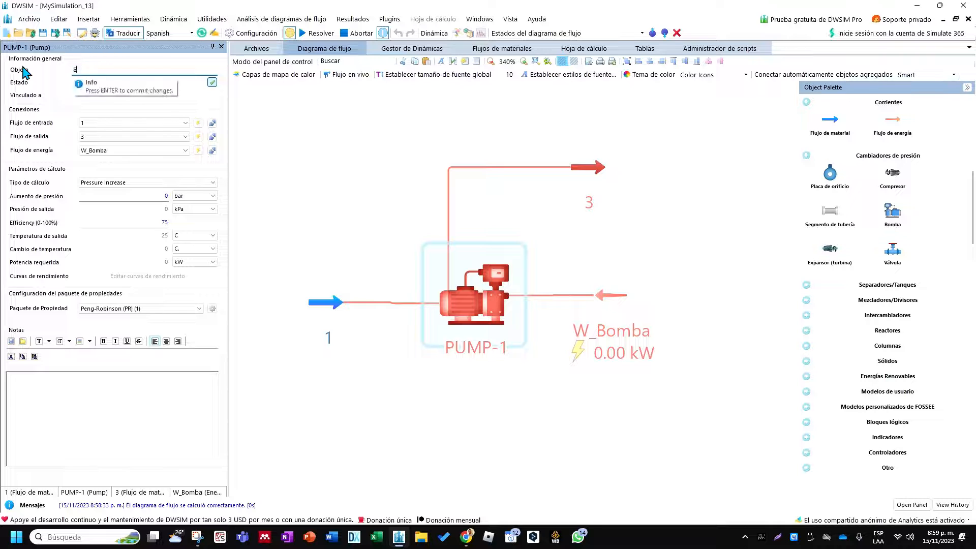
text(omba_01)
key(Return)
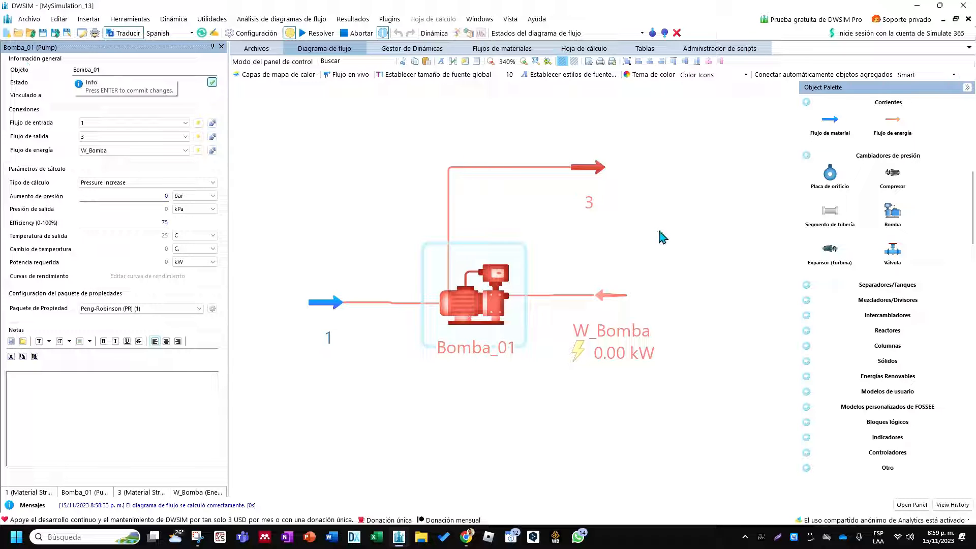
click(640, 231)
Step: Set Bomba_01's calculation type to Outlet Pressure with an outlet pressure of 200 kPa
click(485, 304)
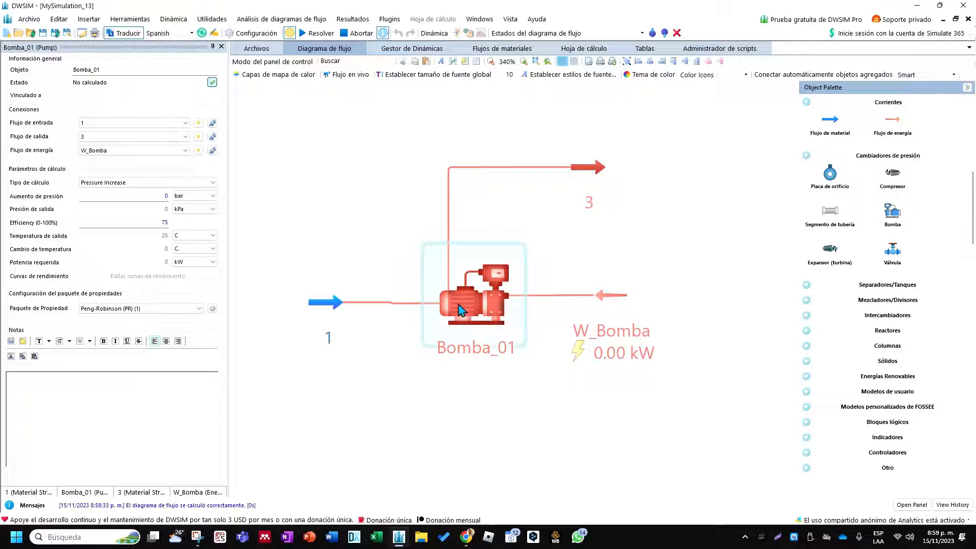
click(204, 186)
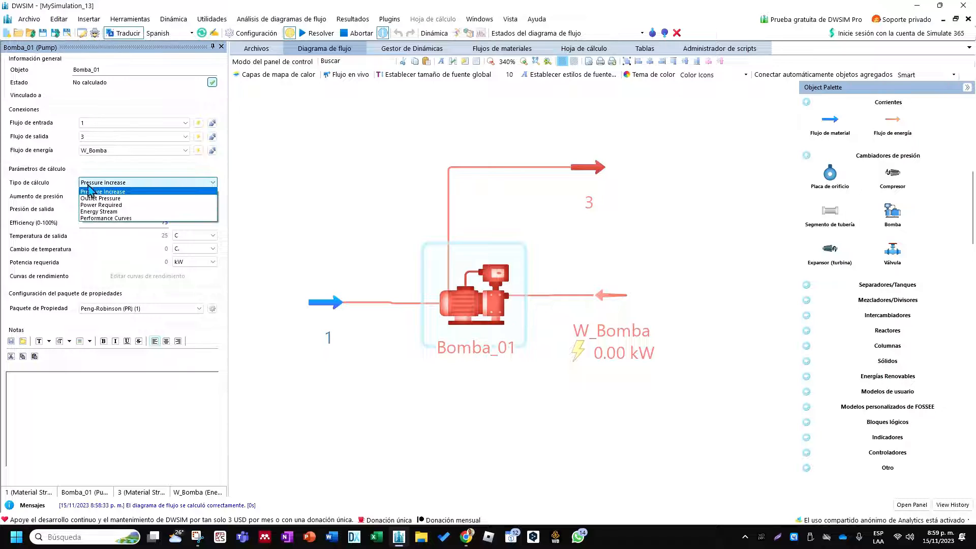
click(105, 196)
double_click(166, 209)
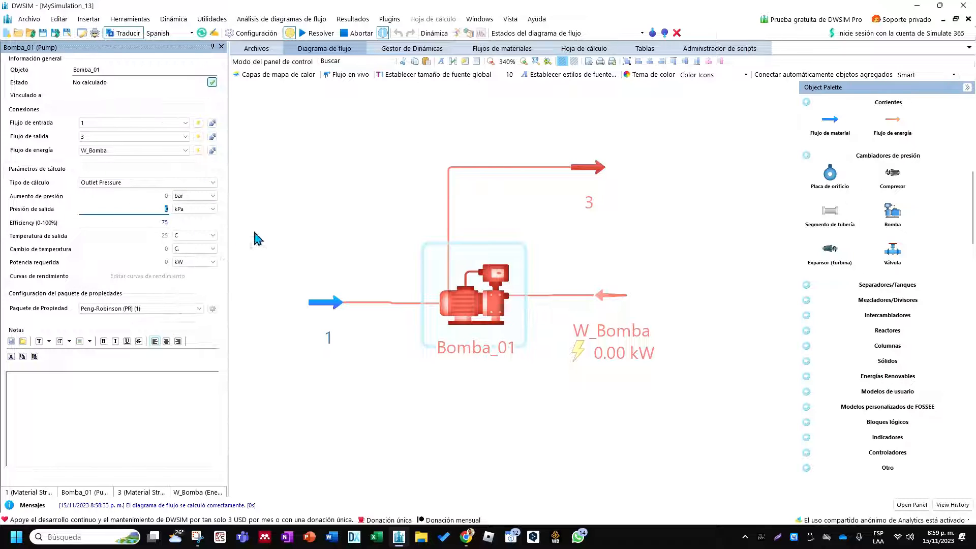
text(200)
key(Return)
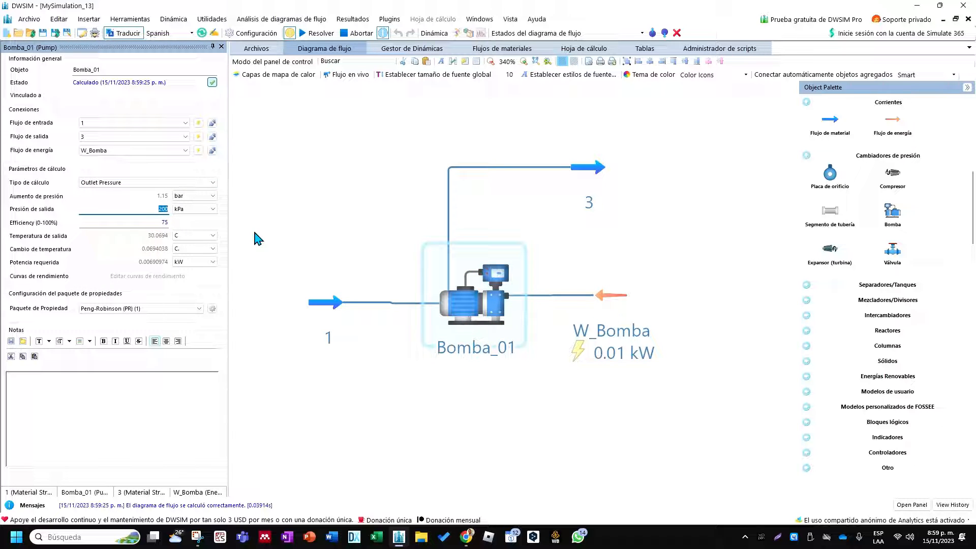
Step: Move the pump's outlet stream 3 further up and rename it 2
scroll(323, 353, down, 2)
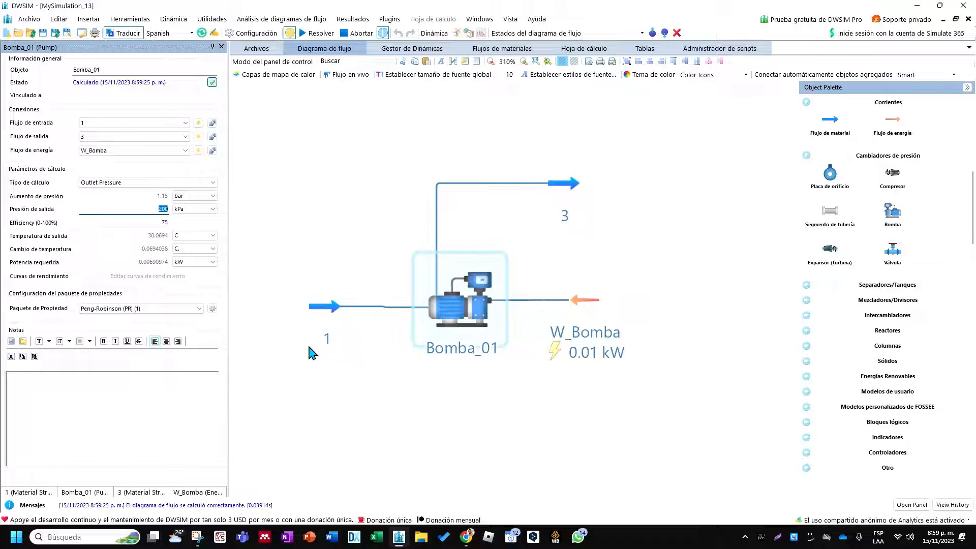
scroll(660, 407, up, 1)
mouse_move(434, 278)
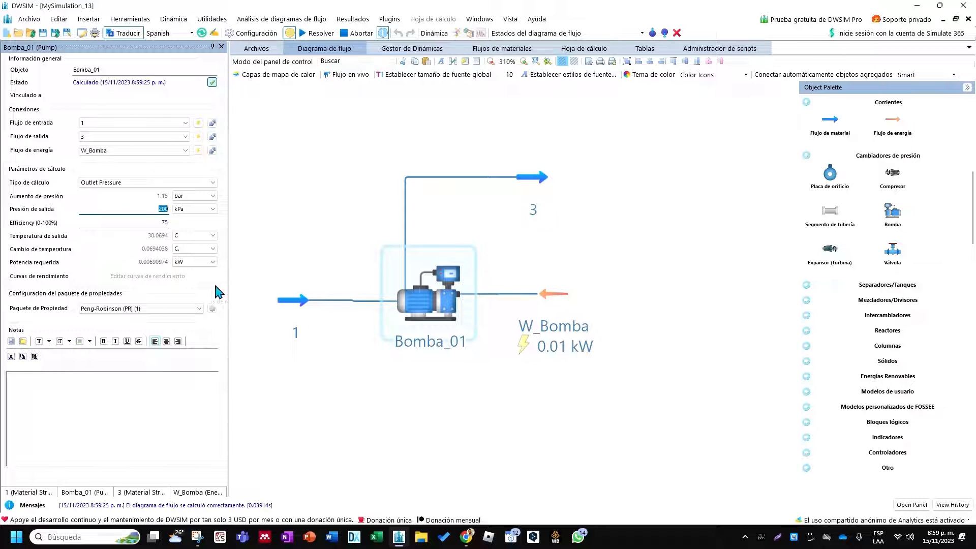
mouse_move(151, 267)
drag(539, 203, 540, 171)
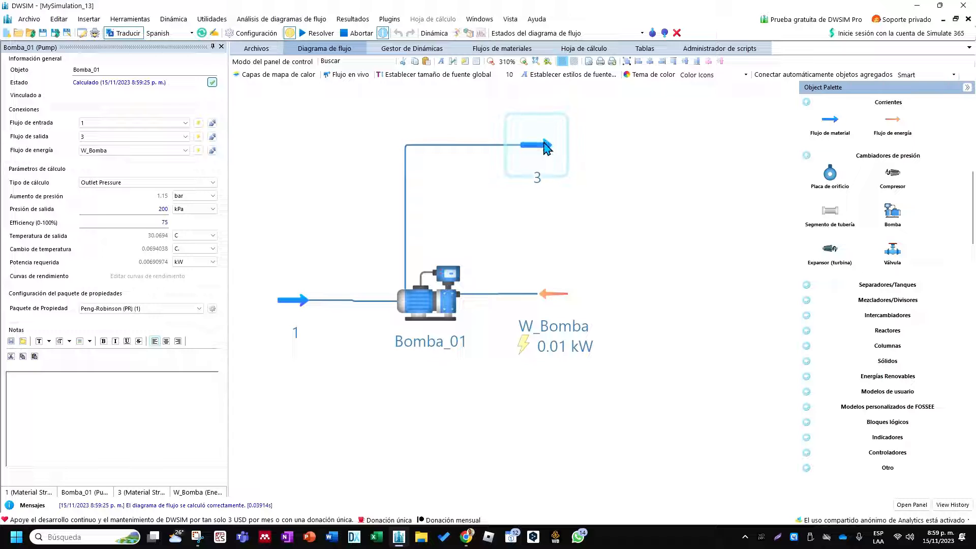
scroll(495, 182, down, 3)
scroll(492, 190, up, 3)
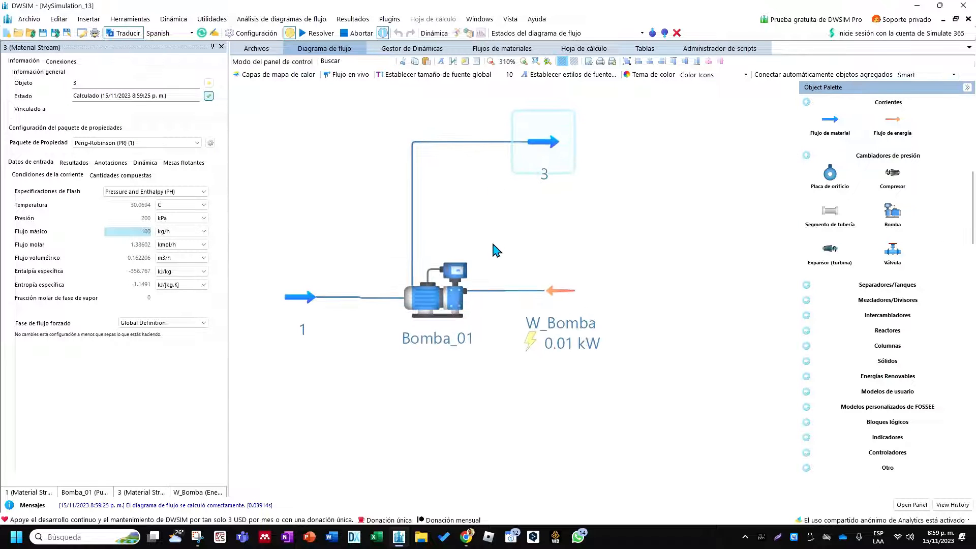
double_click(74, 83)
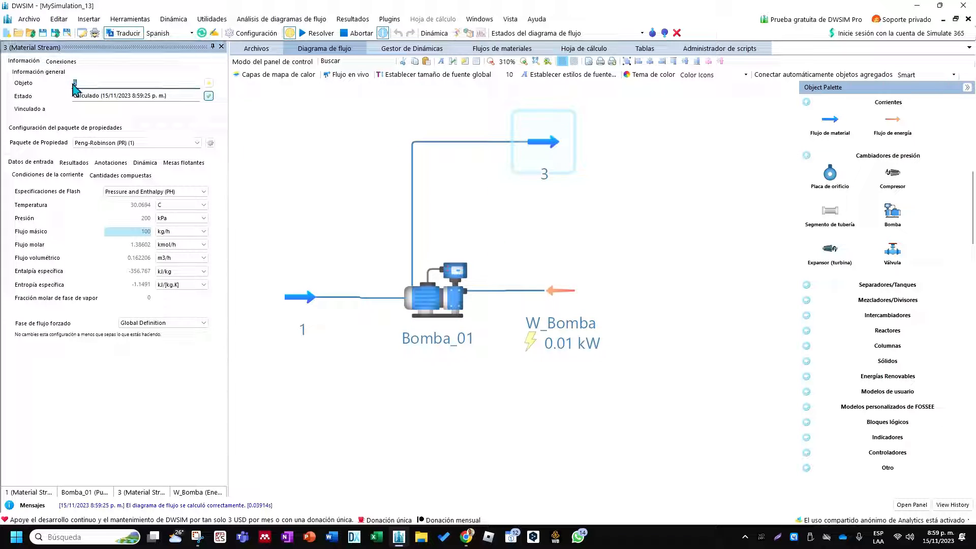
text(2)
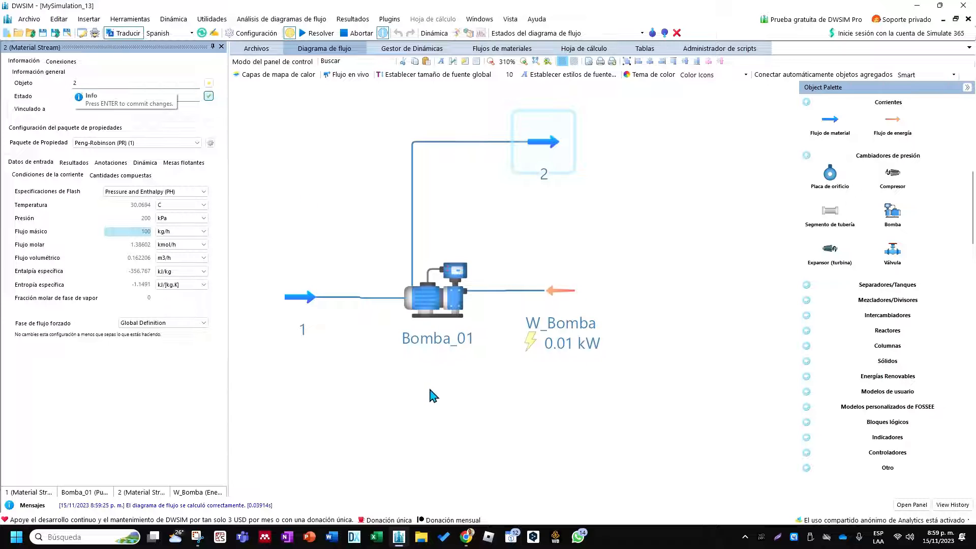
Step: Compare the calculated properties of streams 1 and 2, and shift stream 2 slightly away from the pump
scroll(427, 399, down, 1)
scroll(422, 404, down, 1)
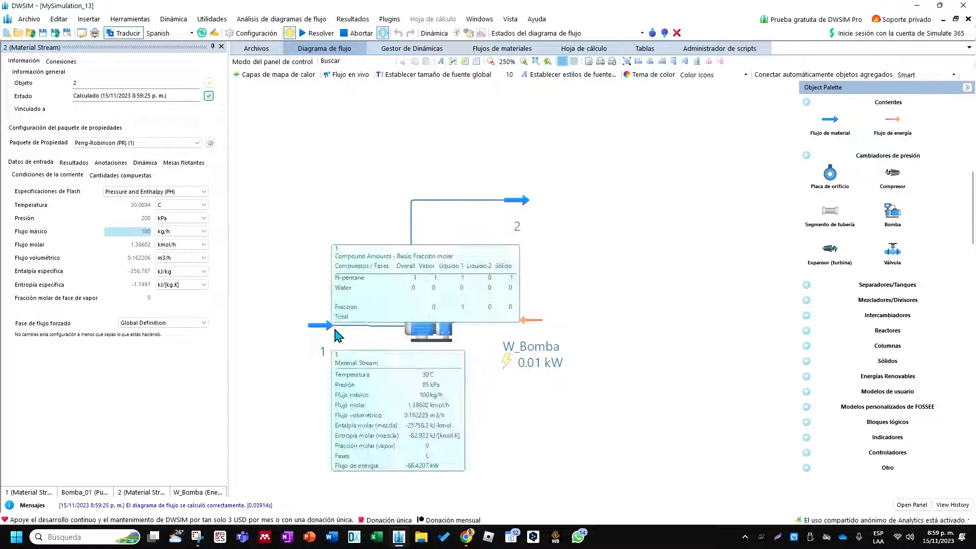
mouse_move(517, 212)
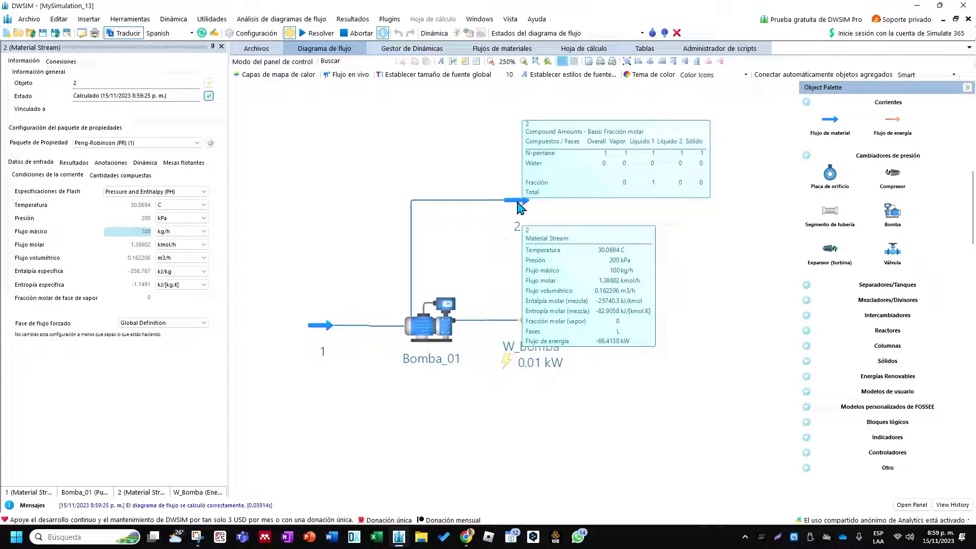
drag(518, 206, 530, 199)
mouse_move(529, 199)
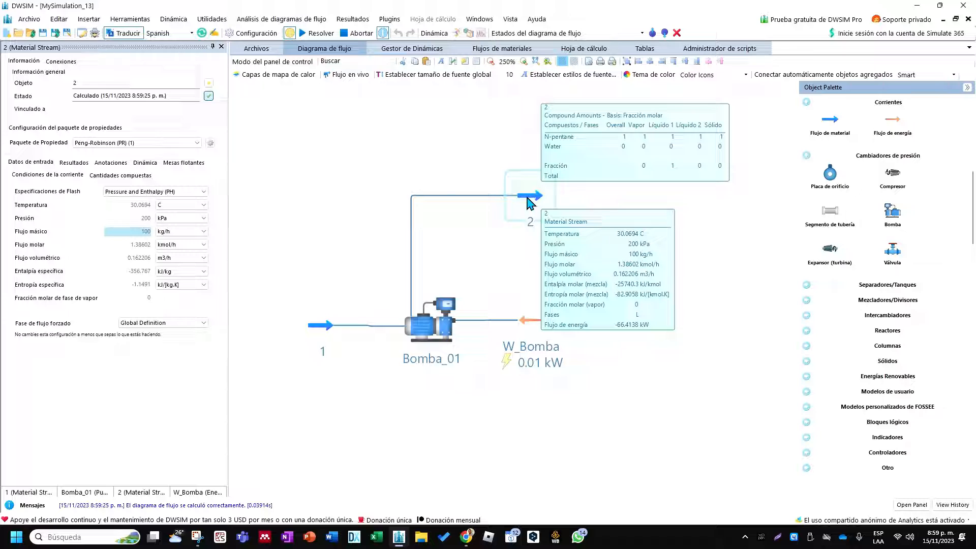
Step: Place a heat exchanger to the right of stream 2 with automatically connected streams
scroll(527, 183, down, 3)
scroll(556, 185, up, 3)
scroll(528, 187, down, 3)
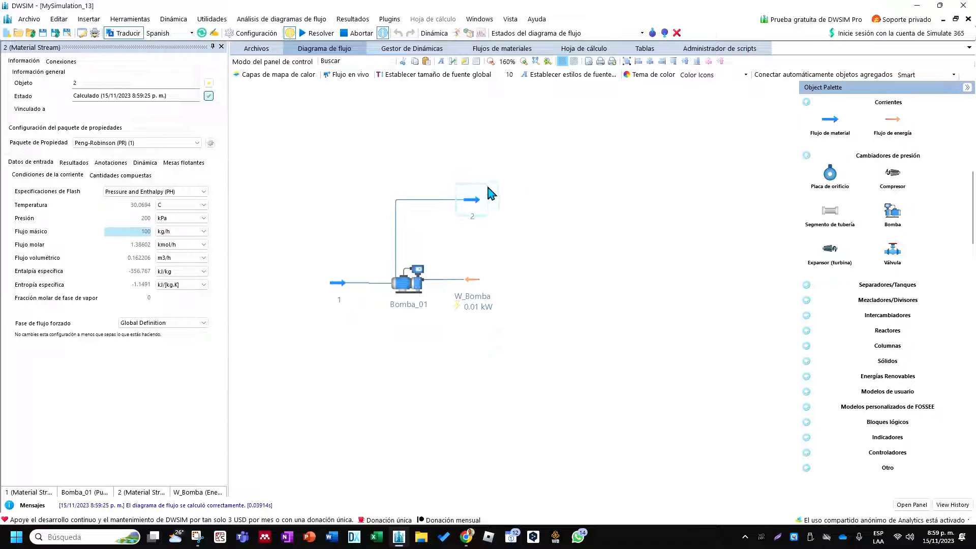
scroll(549, 201, down, 2)
scroll(516, 188, up, 2)
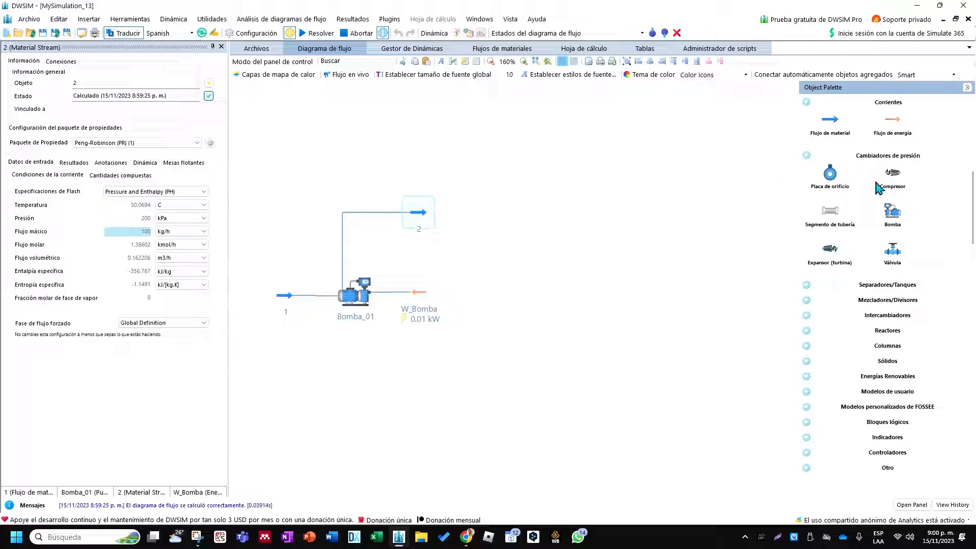
click(895, 318)
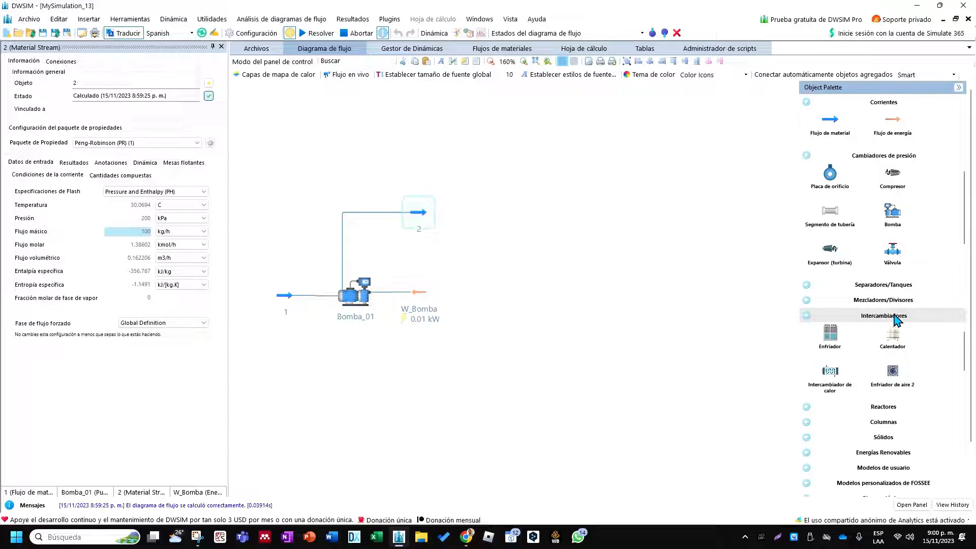
drag(838, 343, 482, 210)
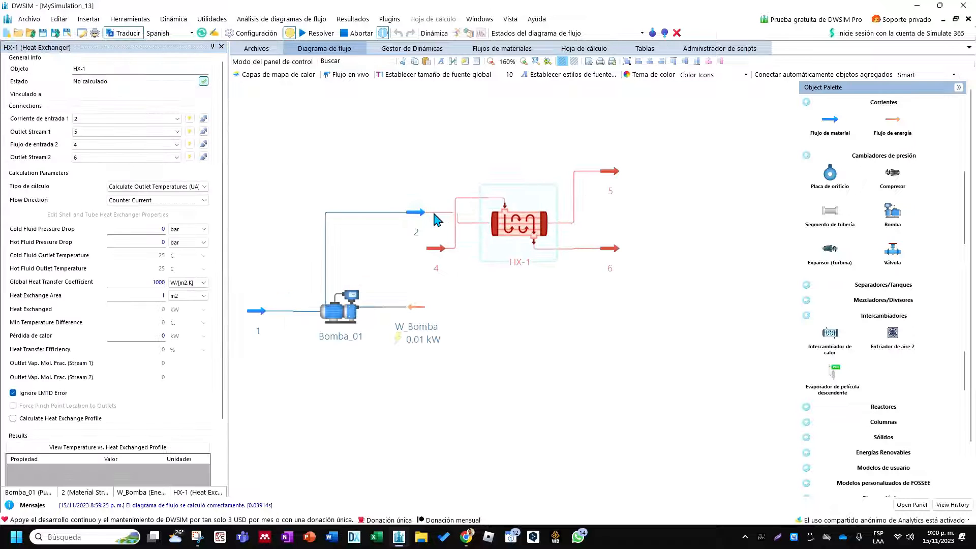
Step: Arrange heat exchanger HX-1 level with stream 2, with stream 4 above stream 2, stream 5 to the right and stream 6 below
scroll(434, 214, up, 2)
drag(438, 263, 416, 137)
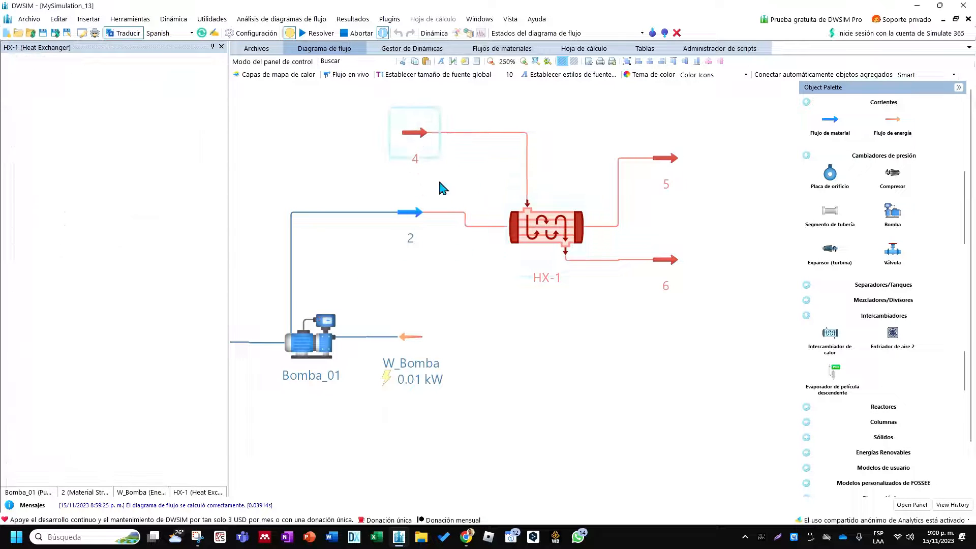
drag(538, 235, 510, 226)
drag(671, 270, 605, 295)
drag(668, 158, 672, 220)
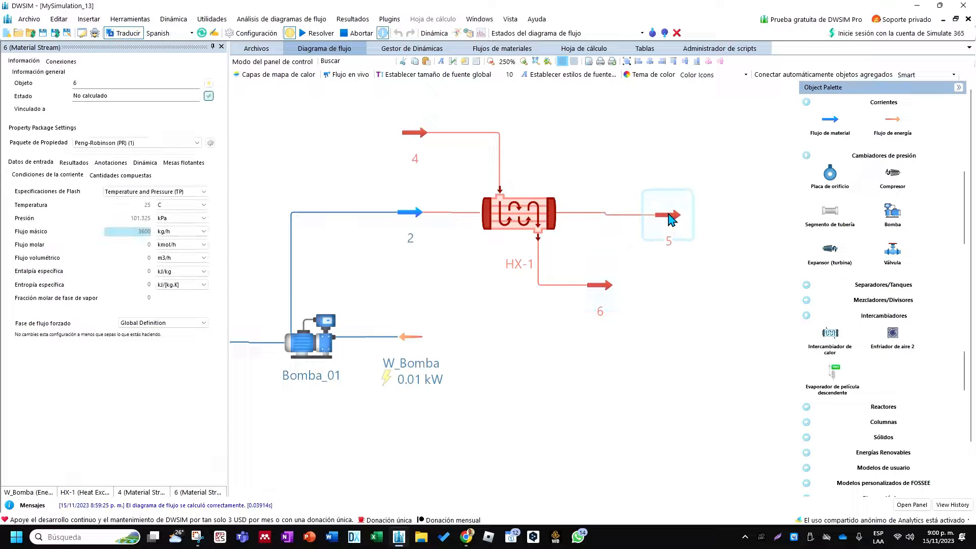
click(419, 149)
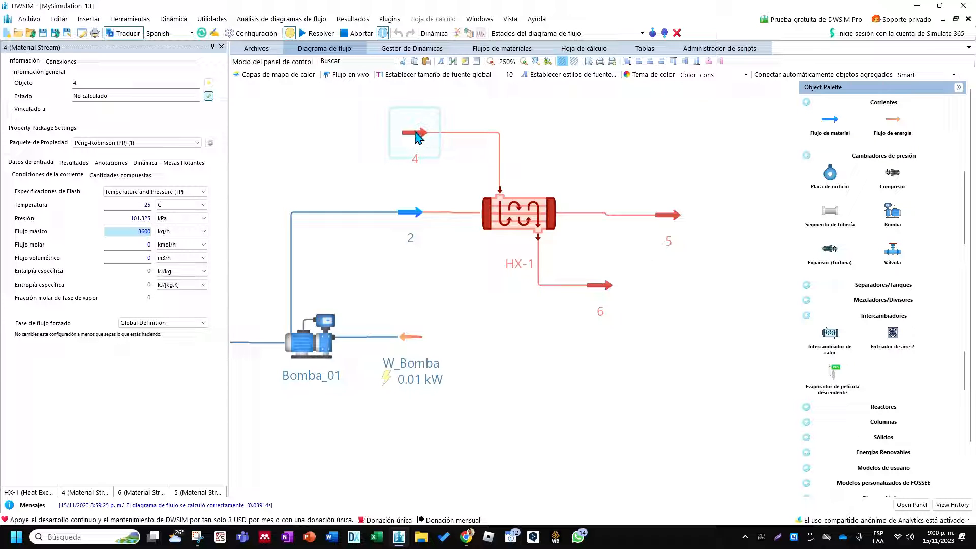
drag(412, 138, 413, 144)
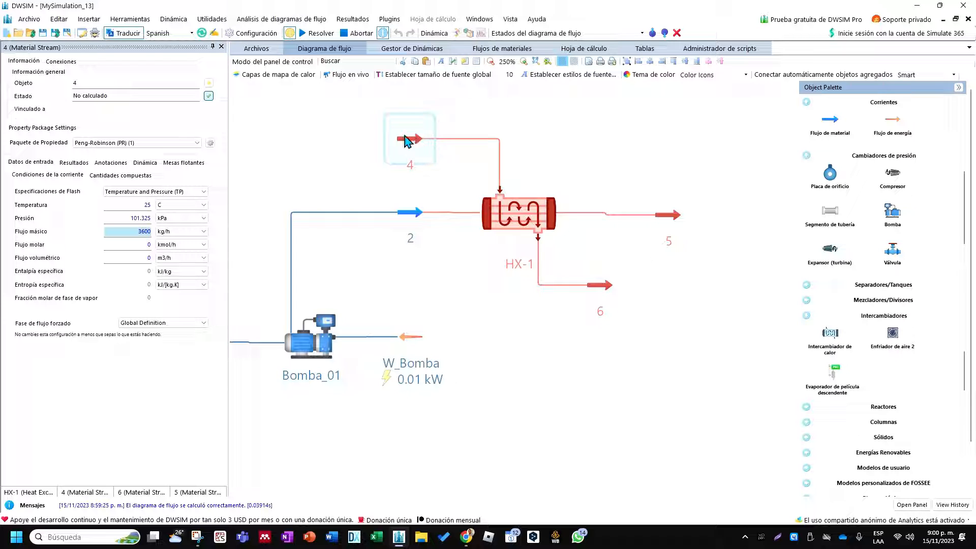
Step: Check stream 2's mass flow and set stream 4's mass flow to 5000 kg/h
click(409, 214)
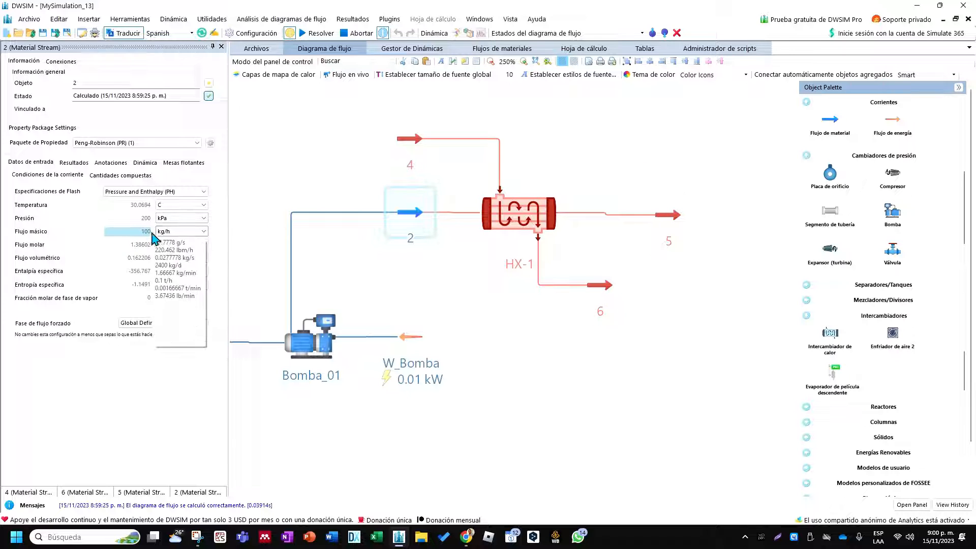
click(415, 145)
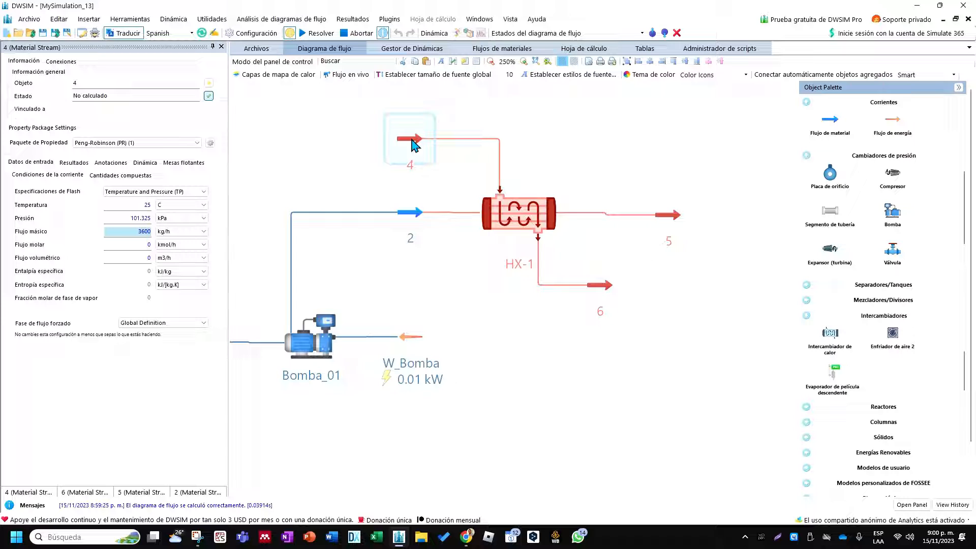
drag(127, 233, 164, 234)
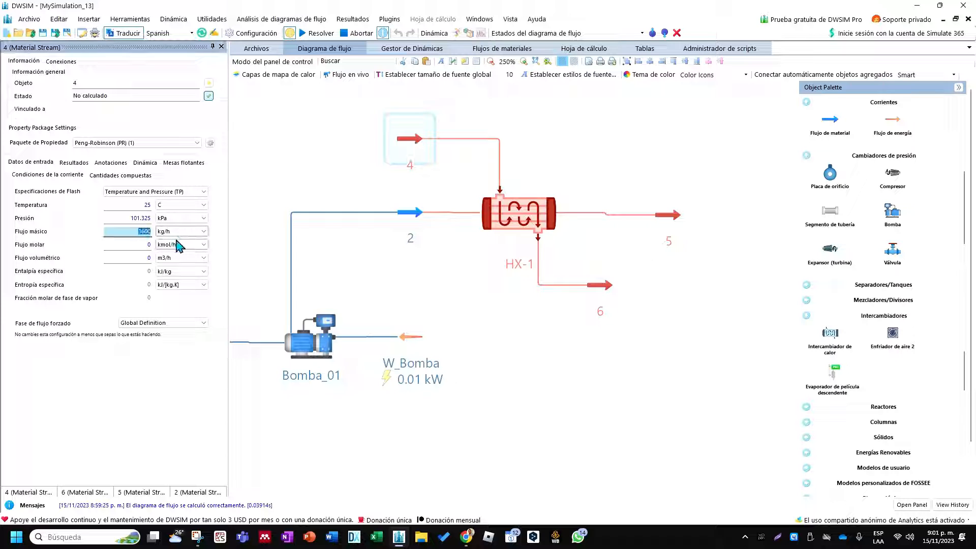
text(5000)
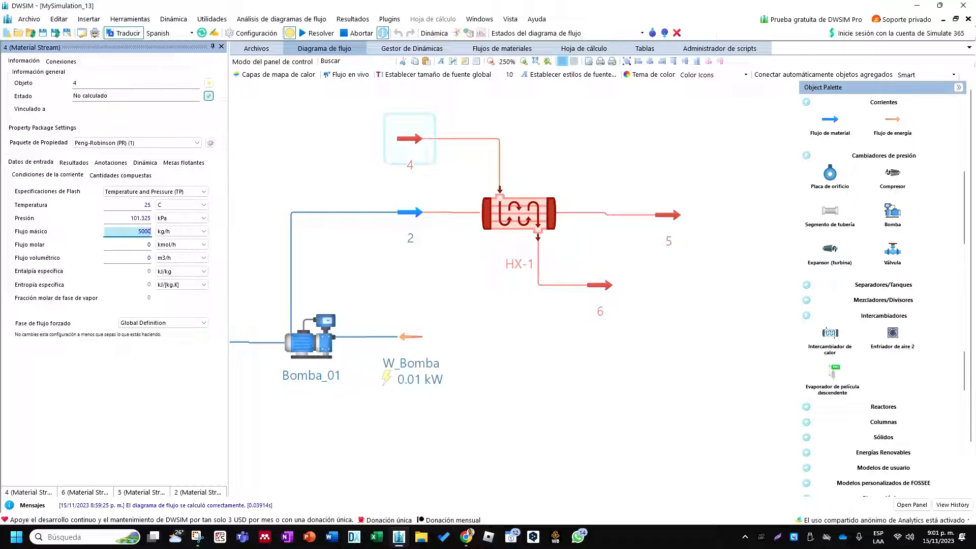
key(Return)
click(403, 268)
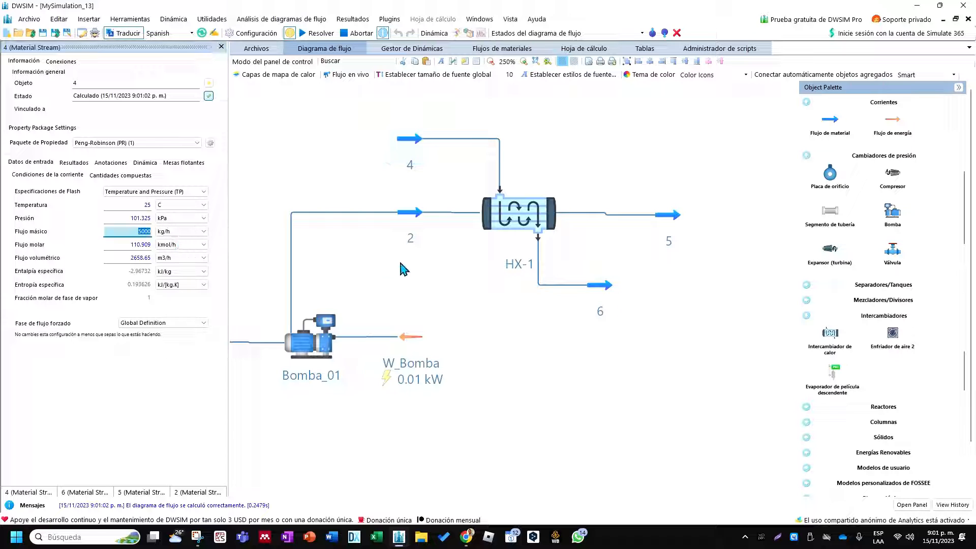
Step: Align stream 5 with the heat exchanger's outlet and move stream 6 further right beneath it
drag(676, 223, 672, 220)
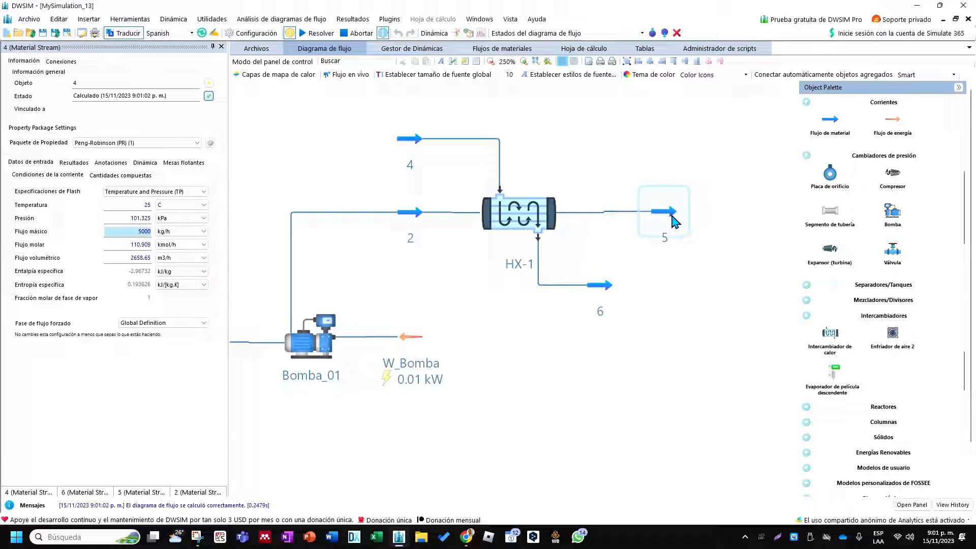
drag(605, 284, 653, 283)
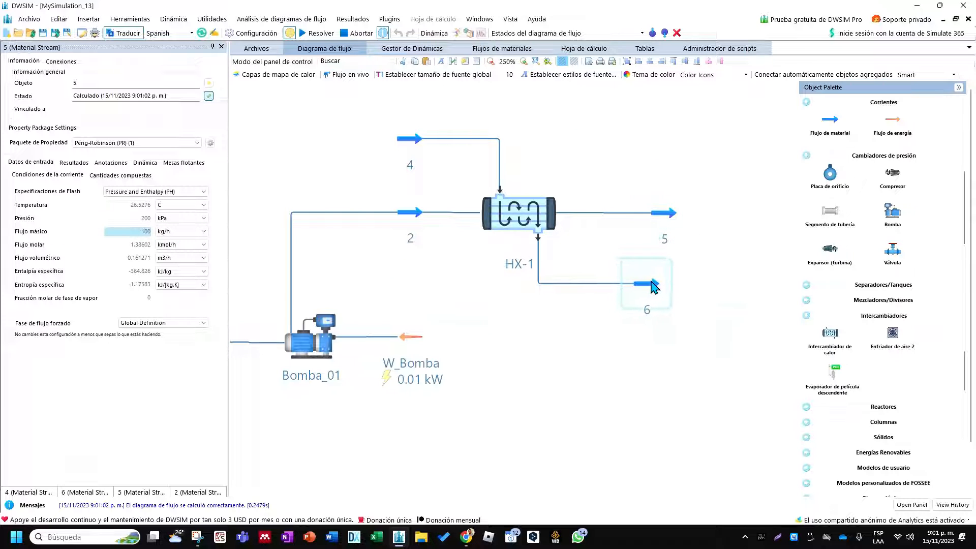
Step: Switch HX-1's calculation type to Specify Heat Transfer Efficiency and set the efficiency to 100%
click(509, 220)
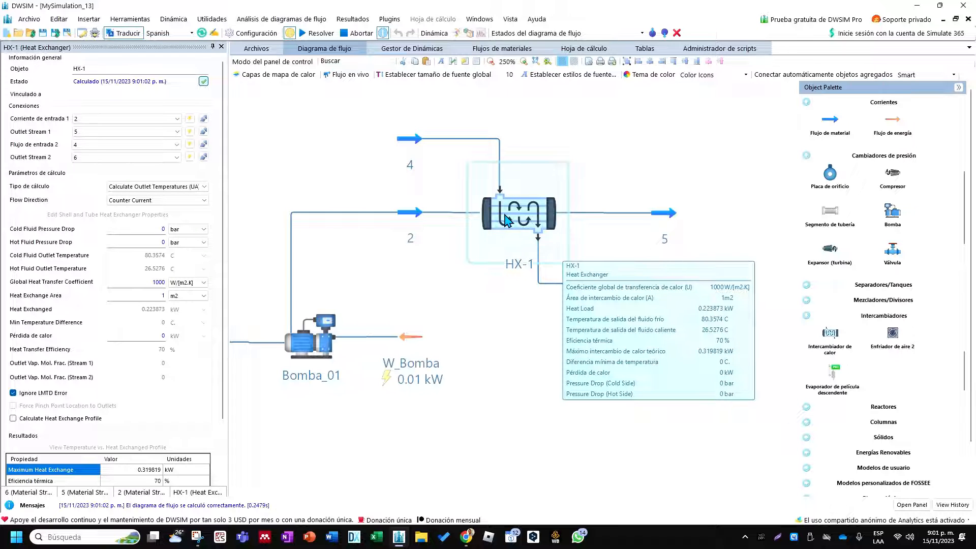
click(140, 189)
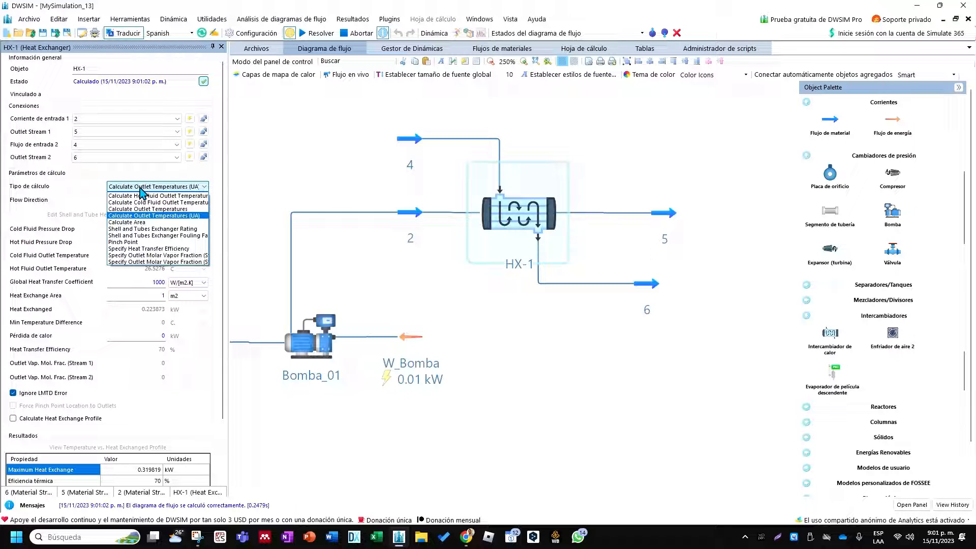
click(154, 249)
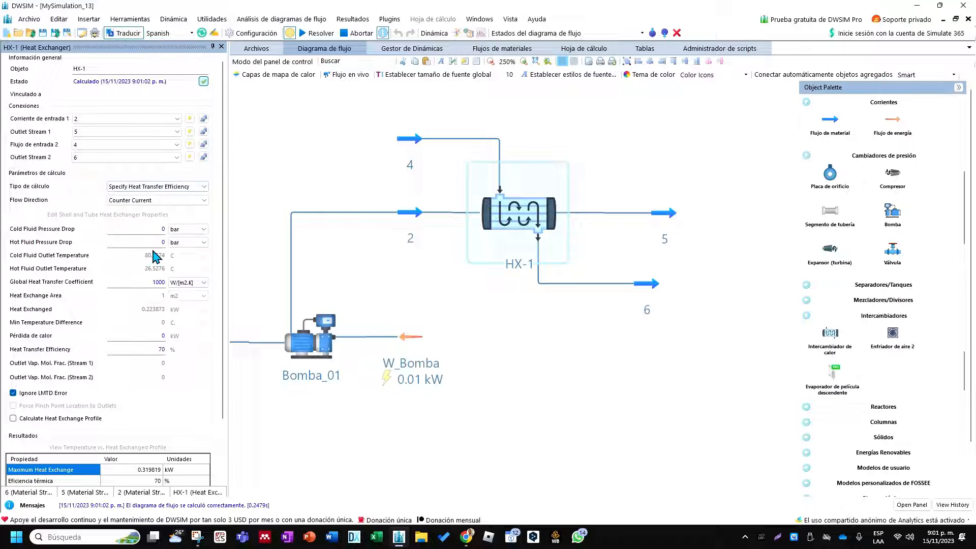
double_click(161, 350)
text(100)
key(Return)
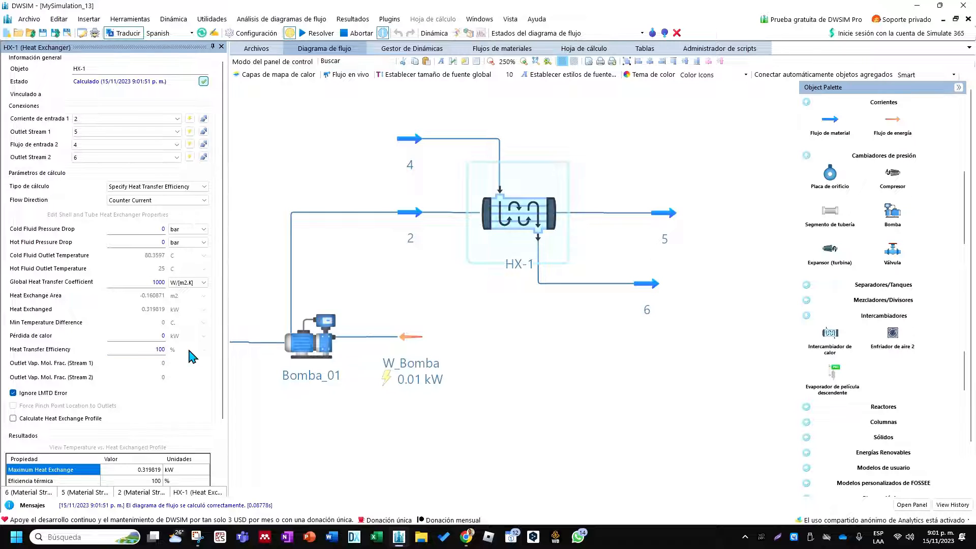
Step: Enable the heat exchange profile calculation for HX-1, solve the flowsheet and view its temperature profile
click(56, 418)
click(318, 33)
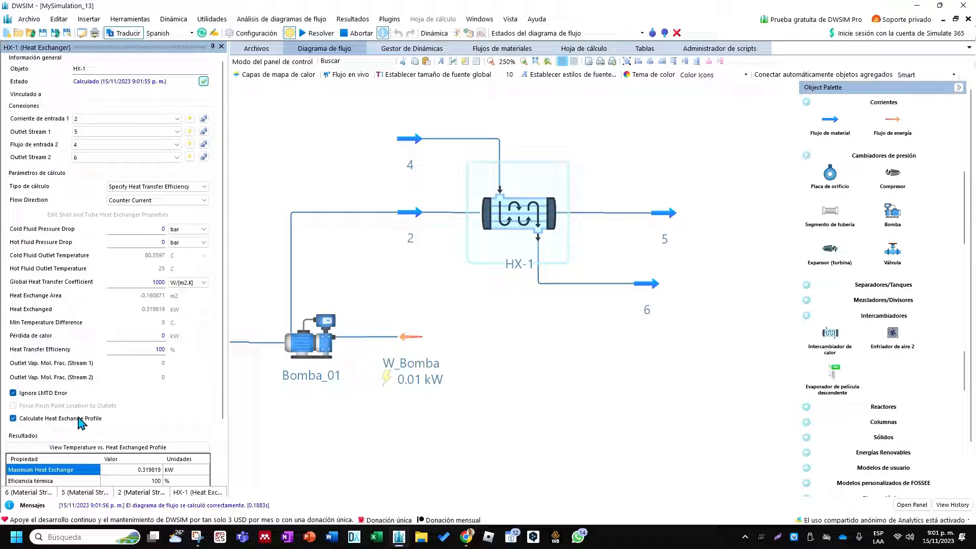
click(94, 448)
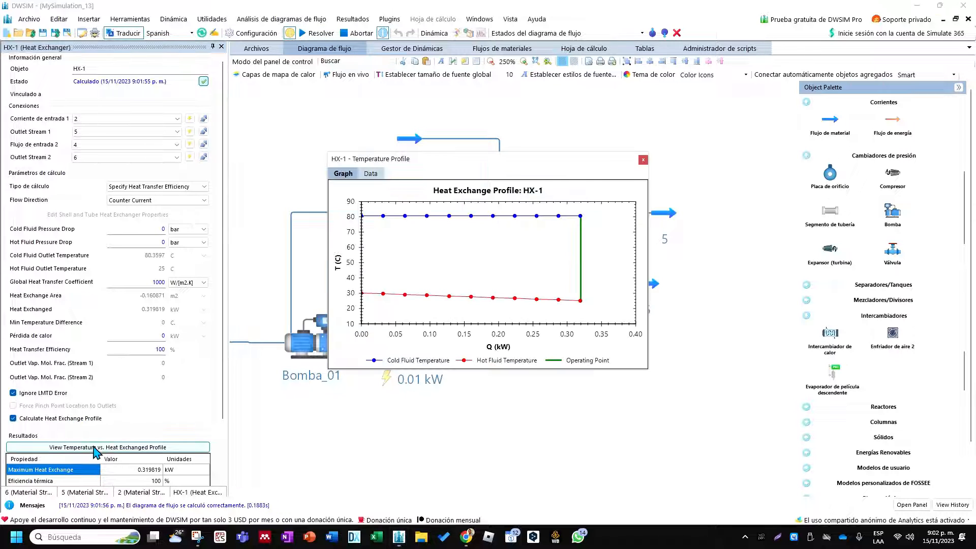
drag(478, 170, 384, 118)
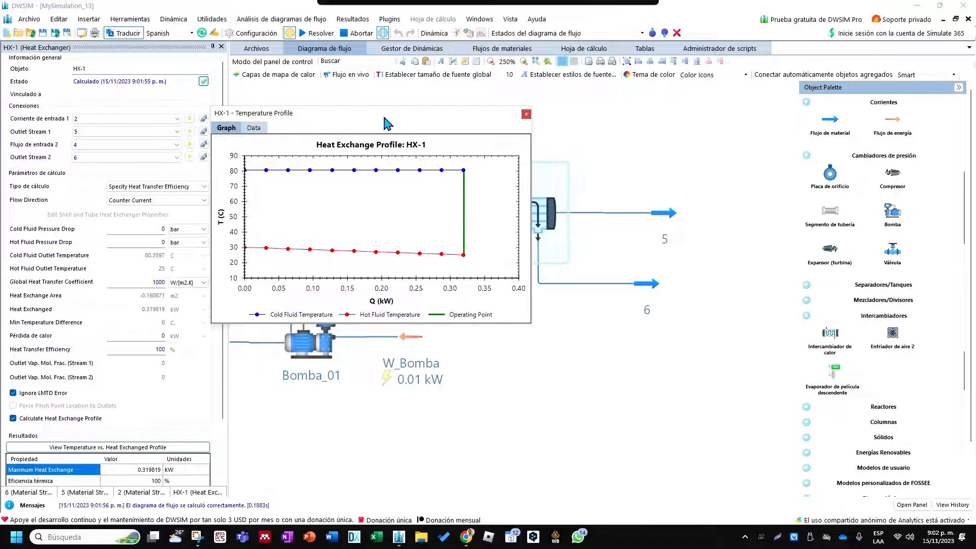
click(527, 114)
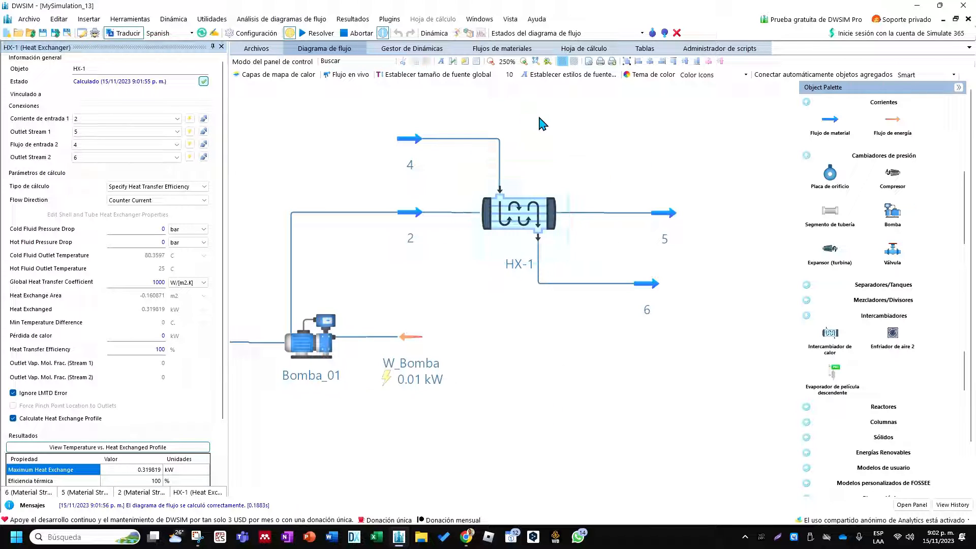
Step: Set stream 4's mole fractions to 1 for water and 0 for N-pentane and apply the composition
click(410, 148)
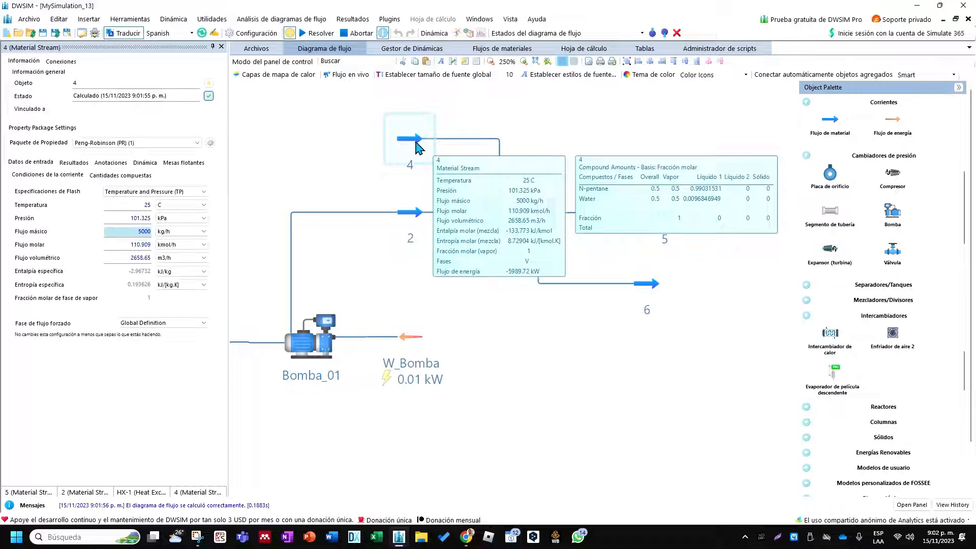
click(148, 176)
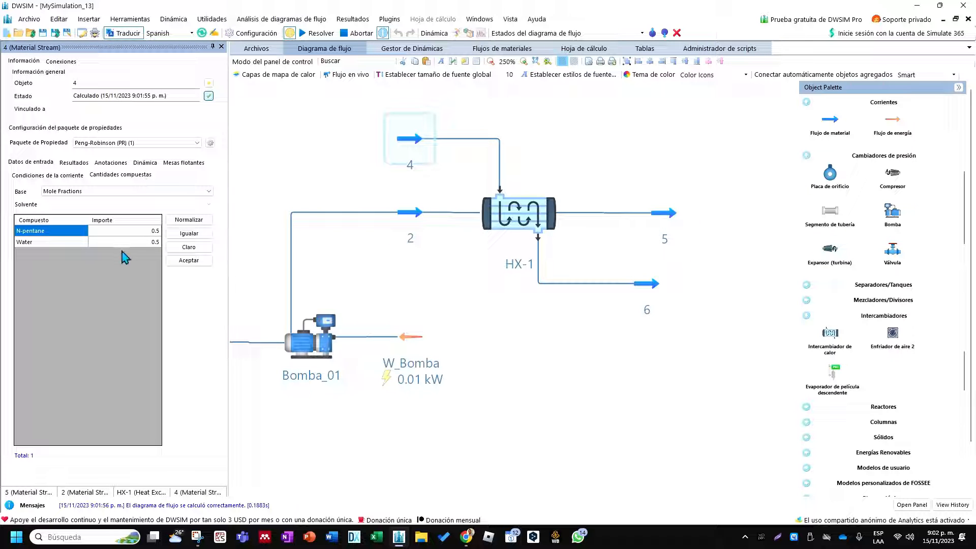
click(152, 243)
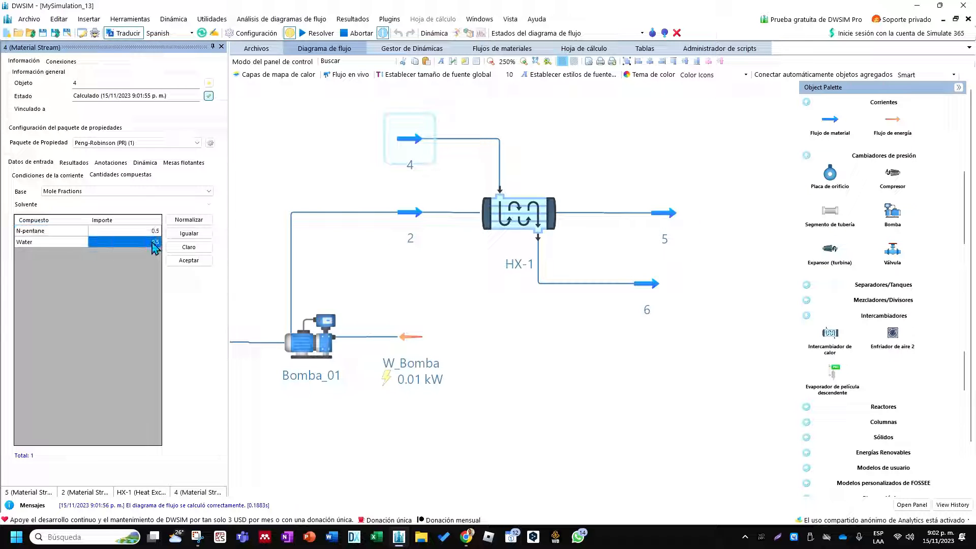
text(1)
click(156, 233)
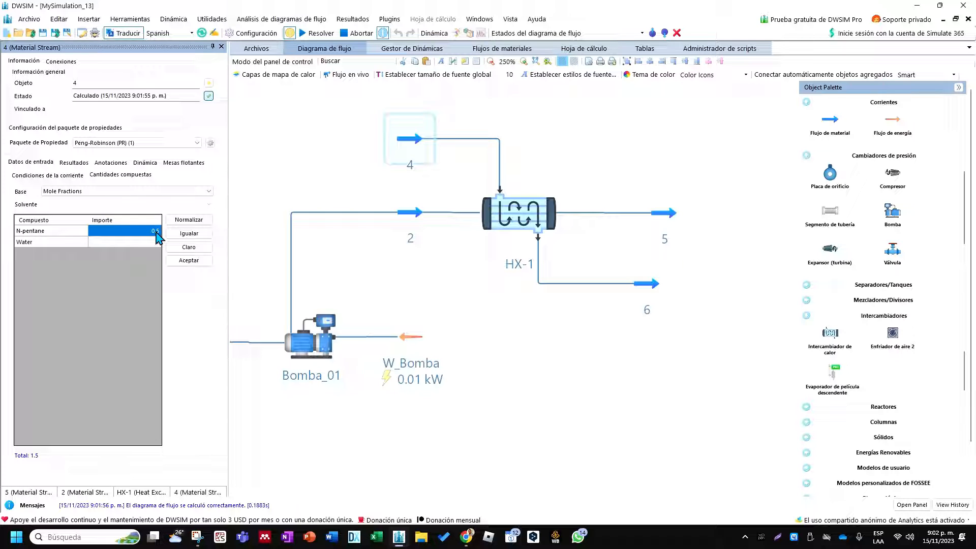
key(BackSpace)
key(Return)
click(199, 261)
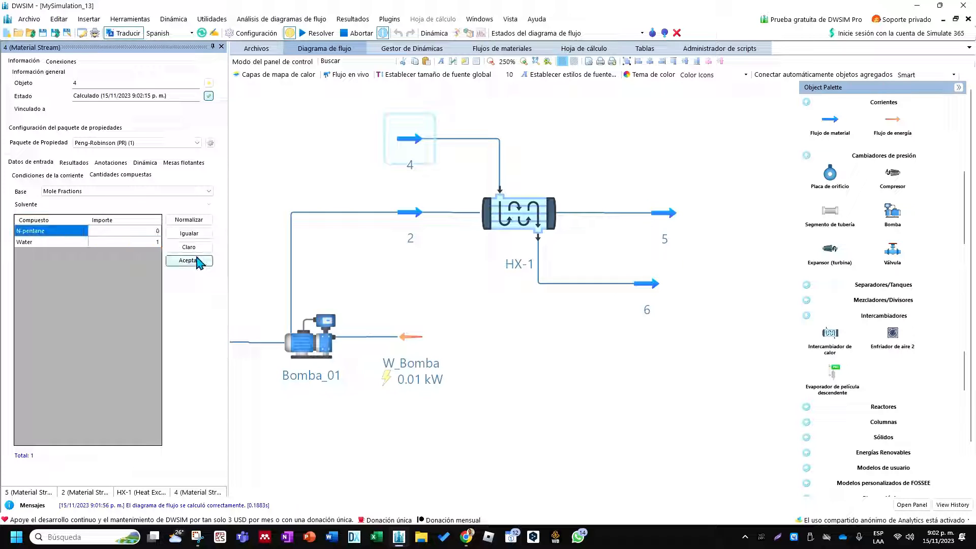
Step: Set stream 4's temperature to 80 °C
click(74, 176)
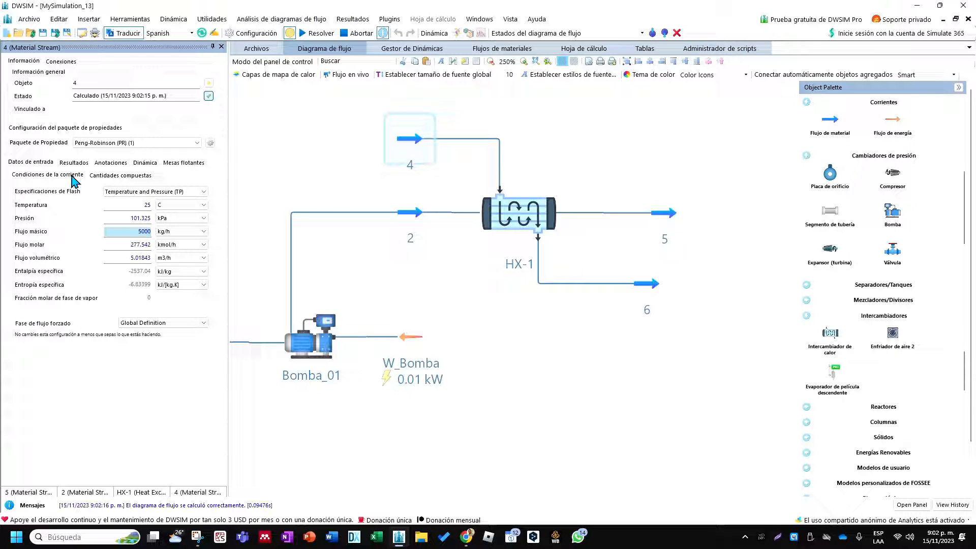
double_click(146, 205)
key(Return)
Step: Review HX-1's temperature profile graph and the conditions of outlet stream 5
click(505, 203)
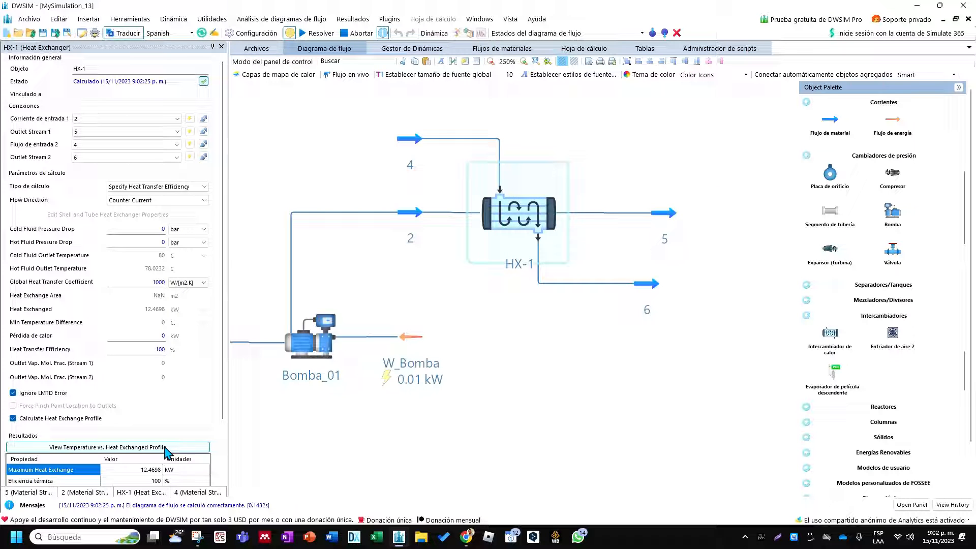
click(165, 447)
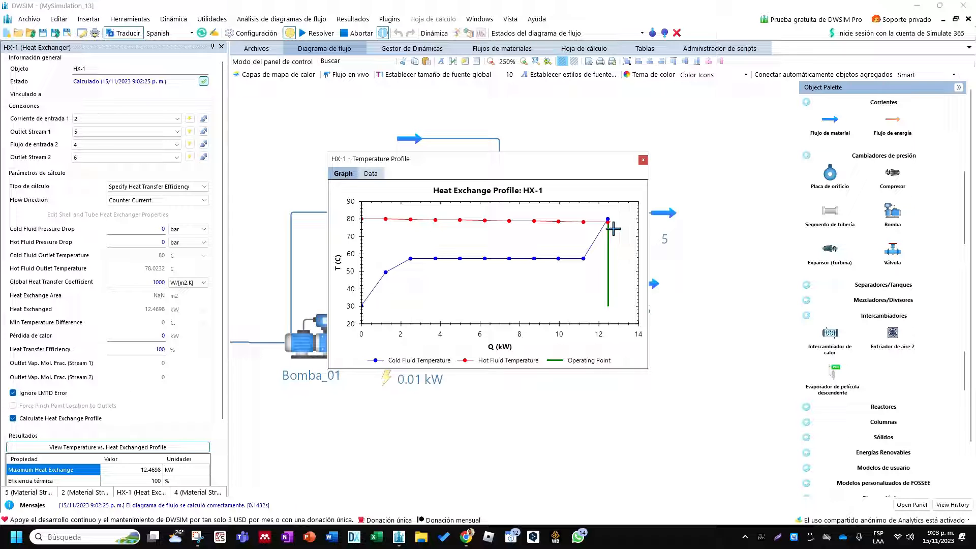
click(643, 159)
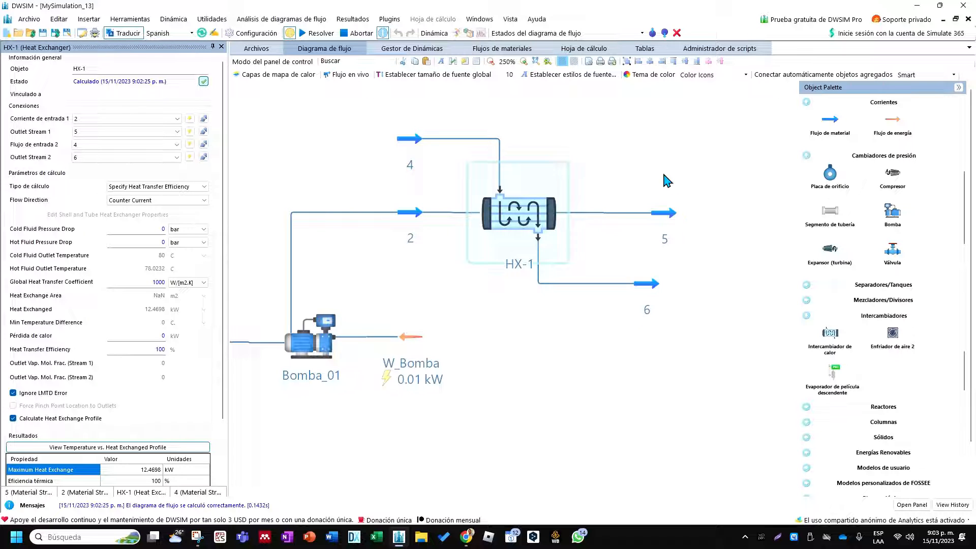
click(660, 217)
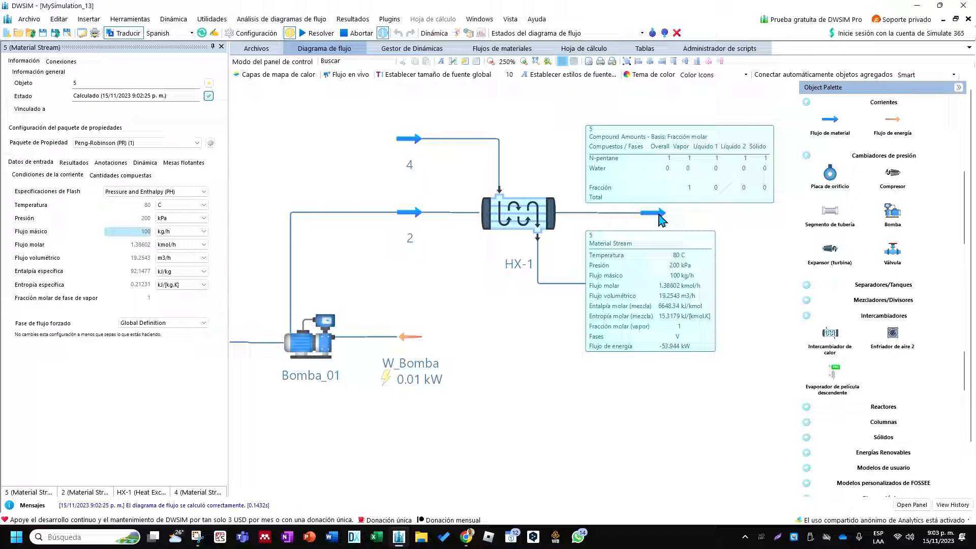
Step: Shift stream 2, heat exchanger HX-1 and outlet streams 5 and 6 to the left to tighten the layout
drag(413, 219, 387, 219)
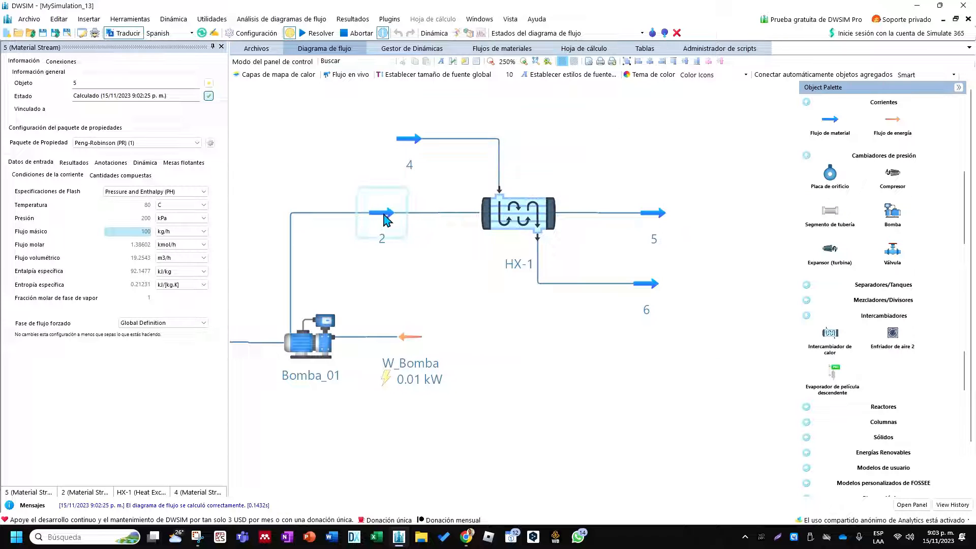
drag(535, 219, 516, 219)
drag(645, 286, 589, 286)
drag(657, 215, 653, 216)
Step: Place an expander to the right of stream 5, fed by stream 5, with automatically created outlet and energy streams
scroll(485, 252, down, 3)
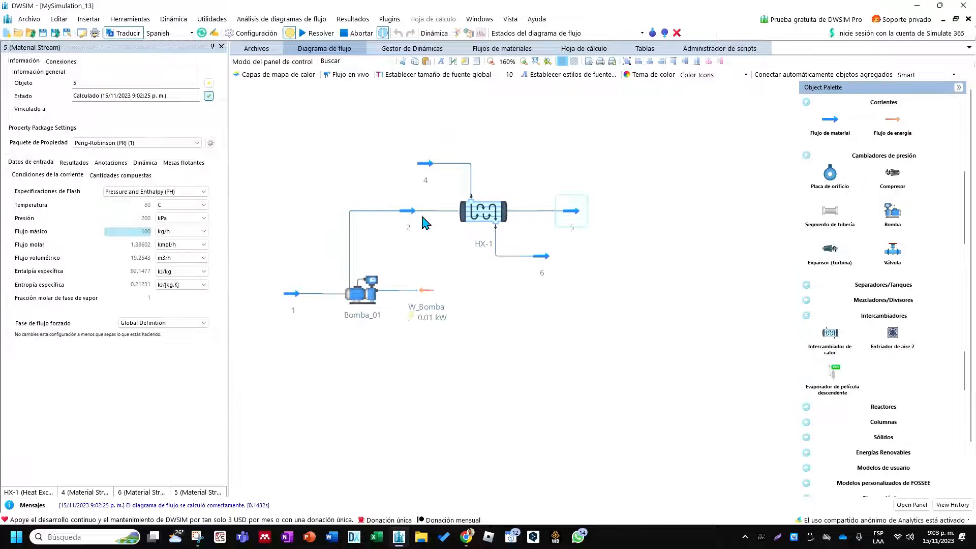
scroll(608, 216, down, 2)
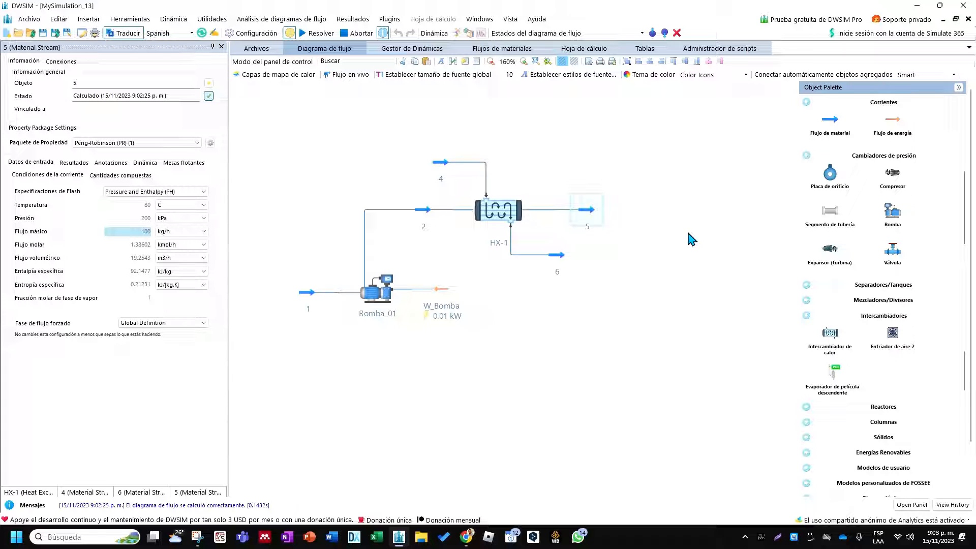
drag(688, 233, 659, 217)
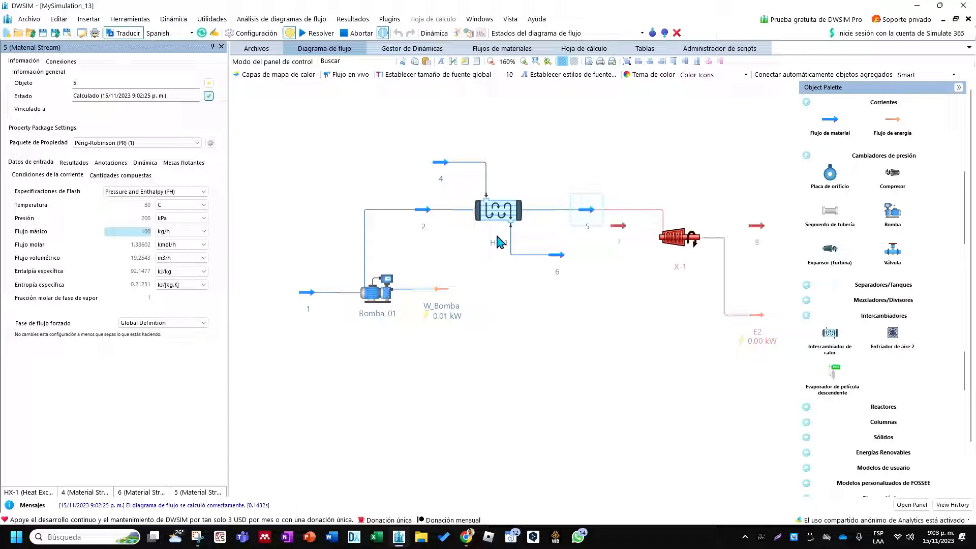
Step: Align the expander's outlet stream 8 level with stream 5 and move energy stream E2 level with the expander's shaft
scroll(426, 242, down, 3)
scroll(724, 199, up, 5)
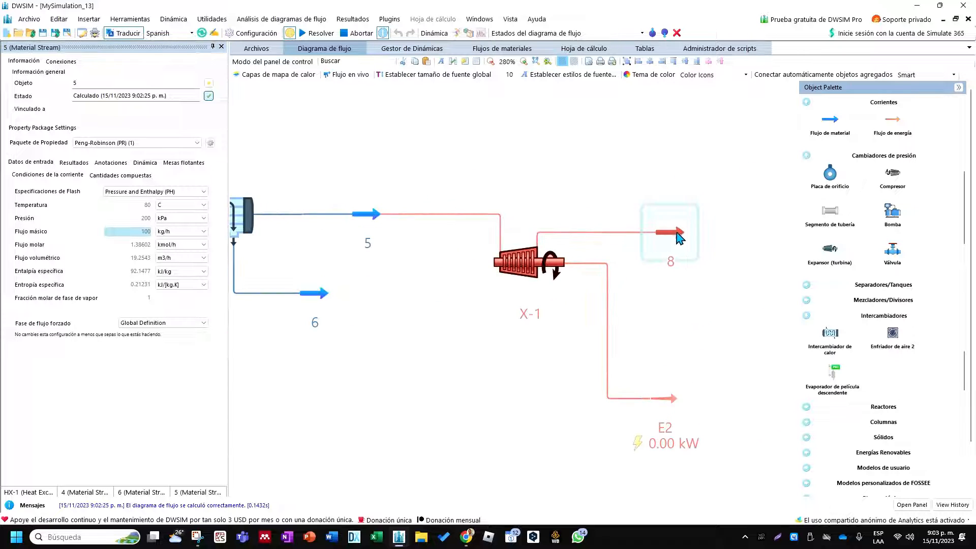
click(687, 221)
drag(668, 402, 643, 273)
Step: Rename expander X-1 as Turbina
click(529, 262)
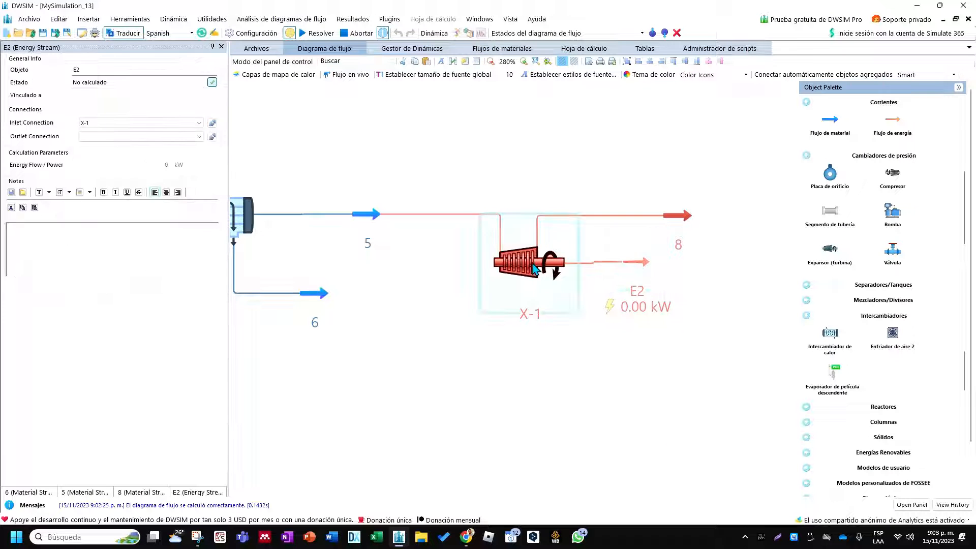
triple_click(114, 71)
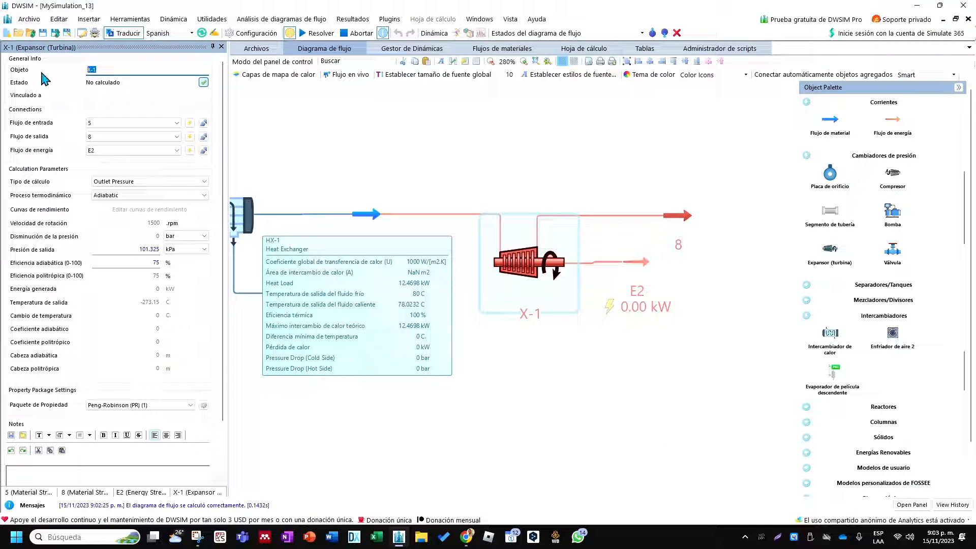
text(Turbina)
key(Return)
Step: Rename the turbine's energy stream E2 as W_Turbina
click(646, 262)
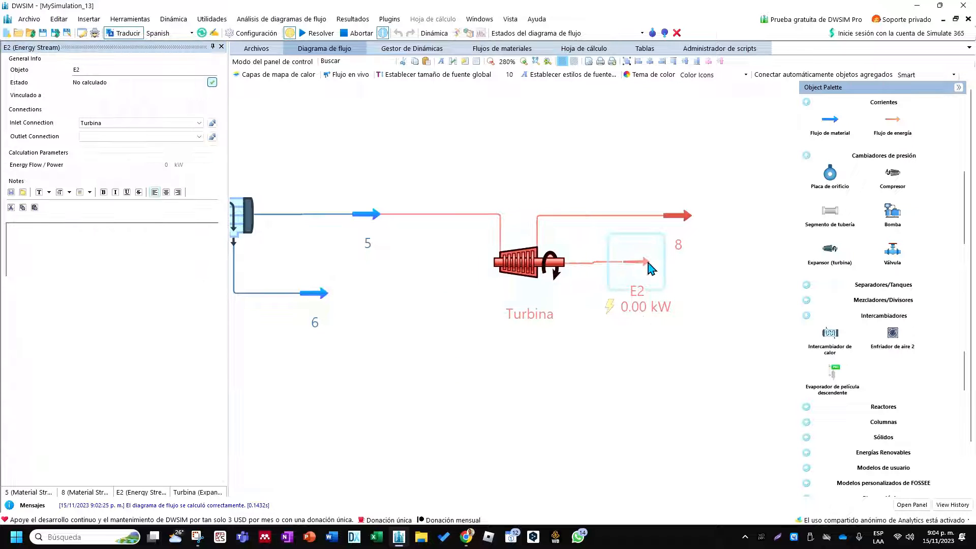
drag(99, 70, 28, 71)
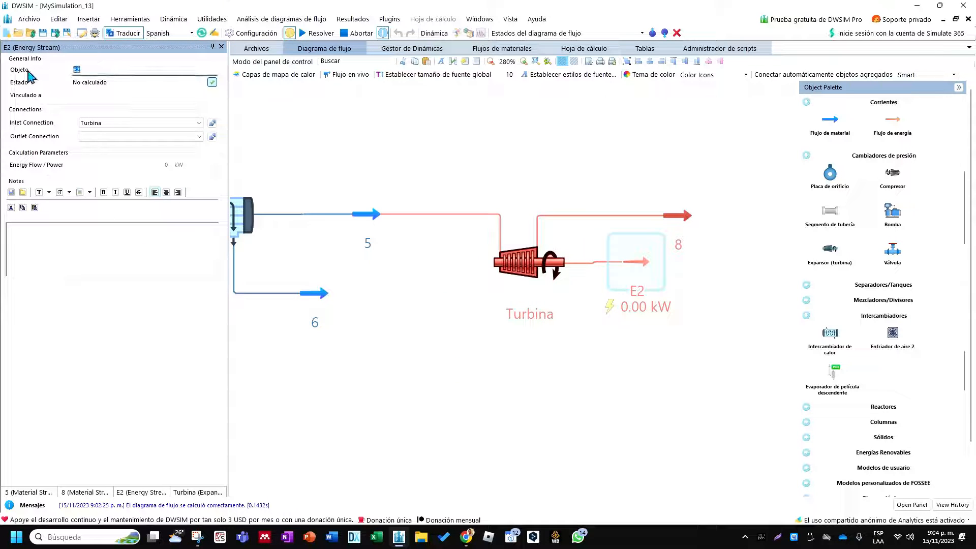
key(BackSpace)
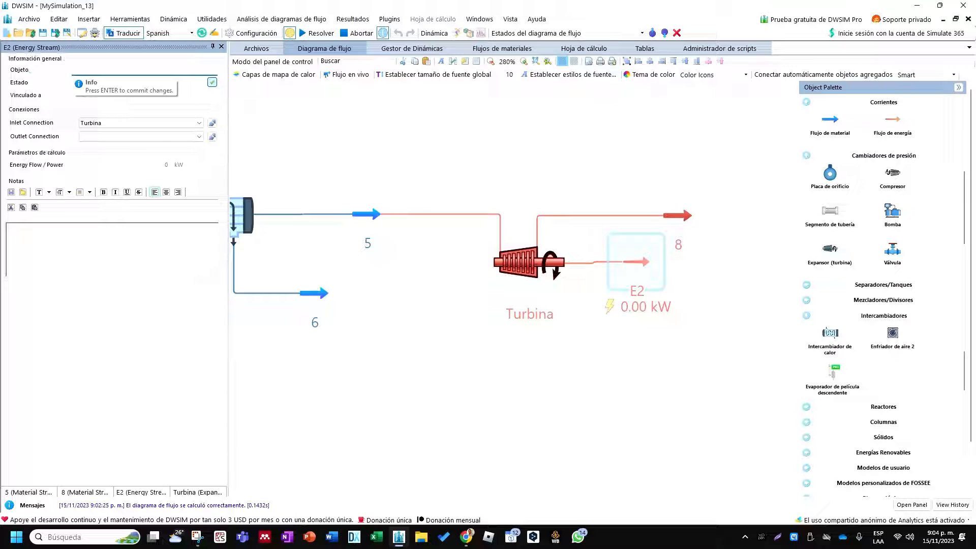
text(W_Turbina)
key(Return)
click(488, 160)
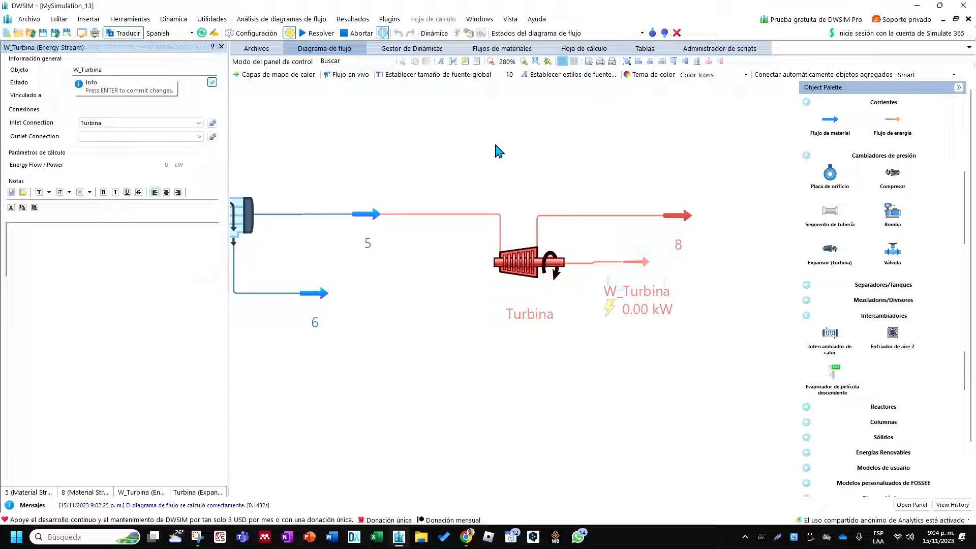
Step: Examine the turbine's outlet pressure setting and compare it with the temperature and pressure of feed stream 1
click(531, 266)
scroll(527, 264, down, 5)
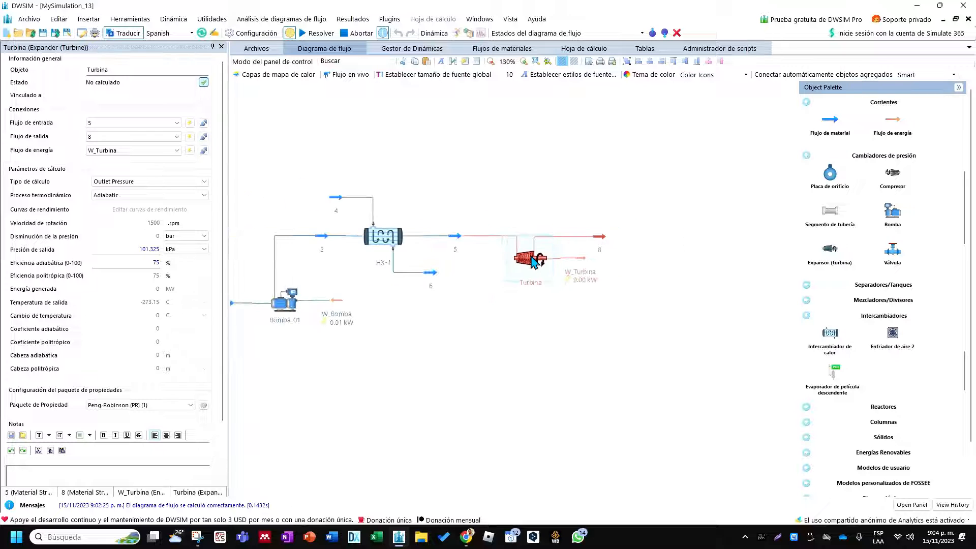
scroll(477, 283, up, 2)
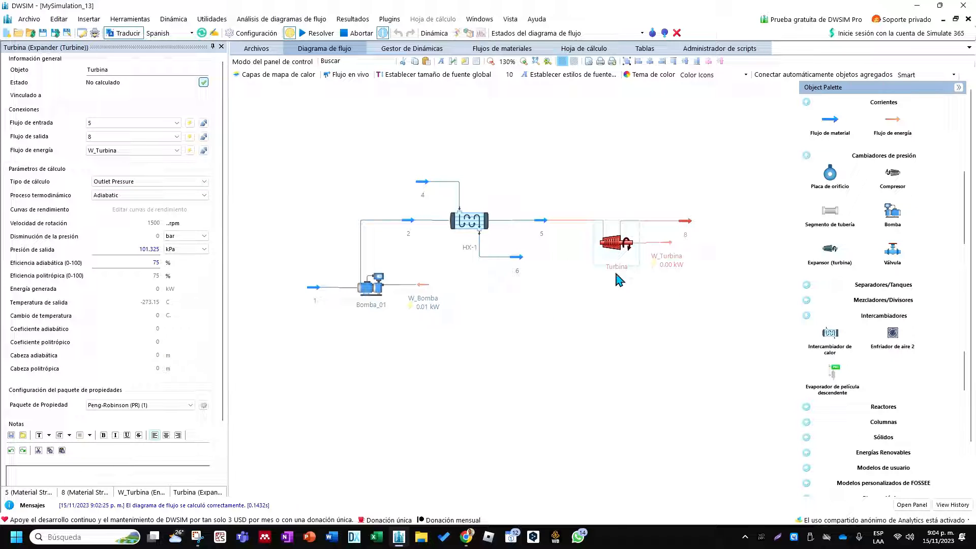
scroll(364, 344, up, 5)
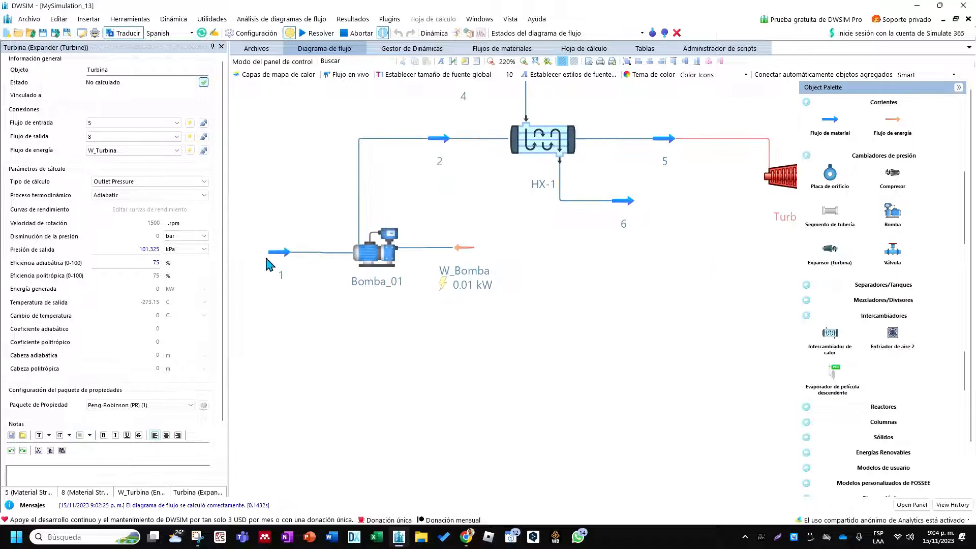
mouse_move(275, 256)
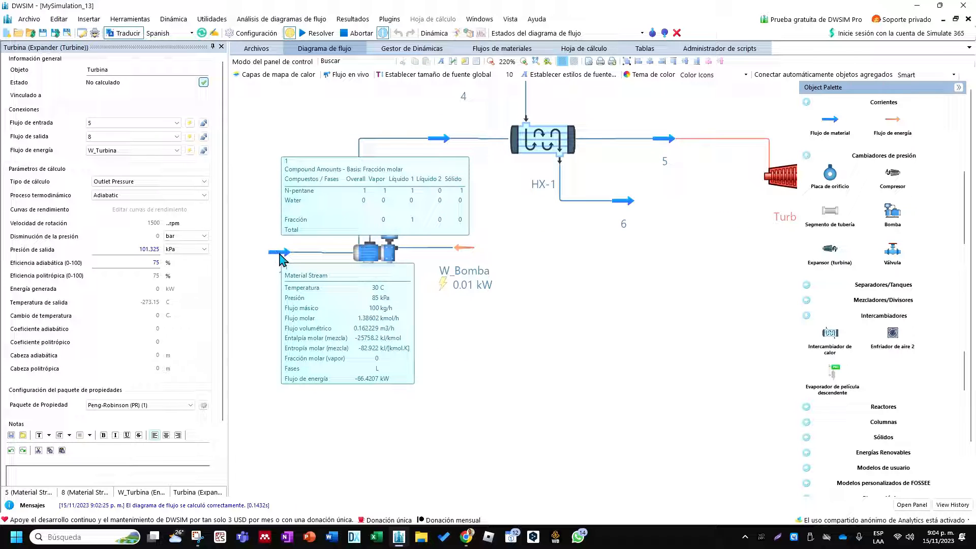
click(281, 259)
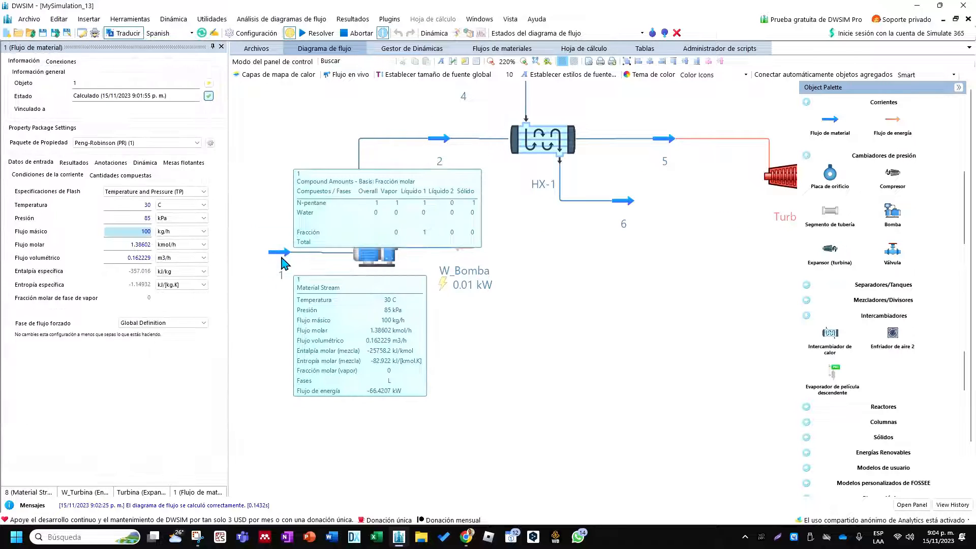
scroll(254, 271, down, 3)
scroll(564, 273, up, 2)
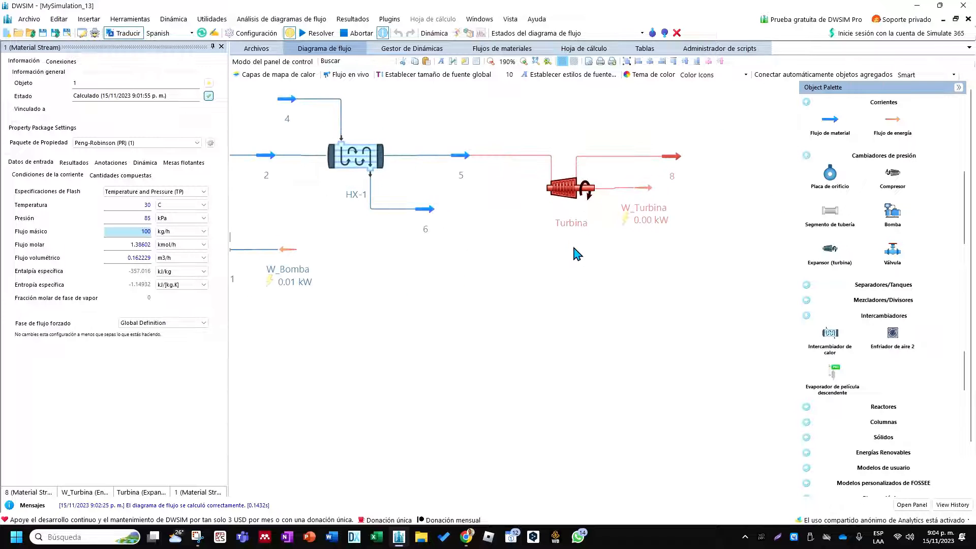
Step: Set the turbine's outlet pressure to 85 kPa
click(562, 188)
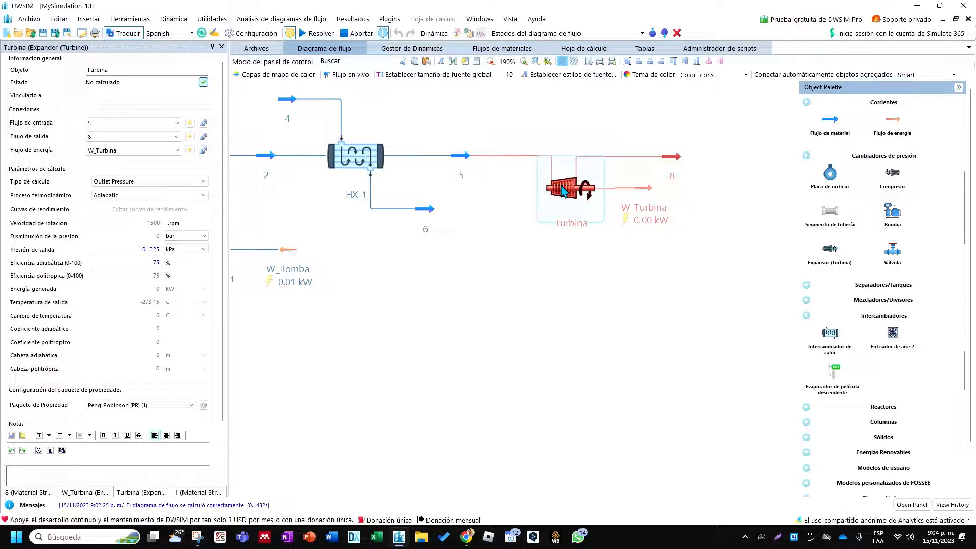
click(150, 262)
click(137, 248)
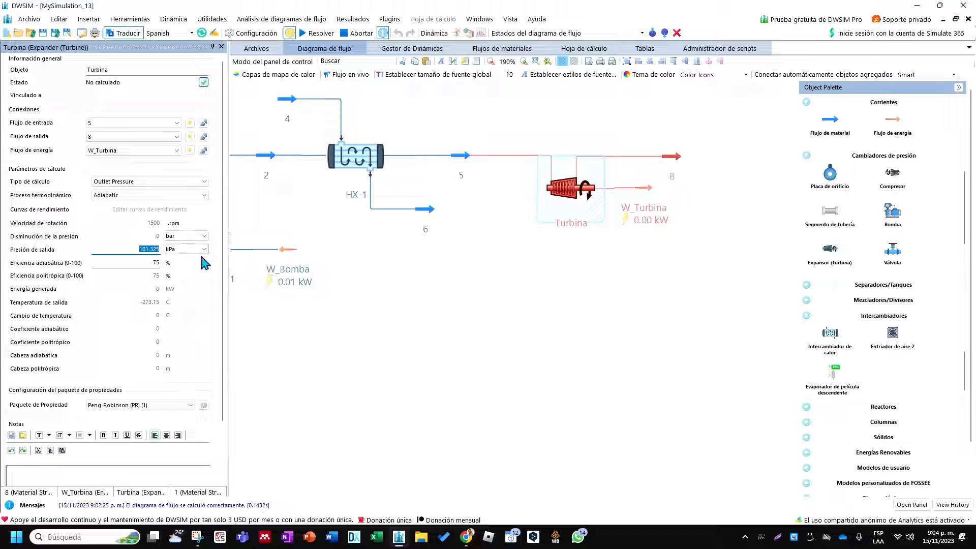
text(85)
key(Return)
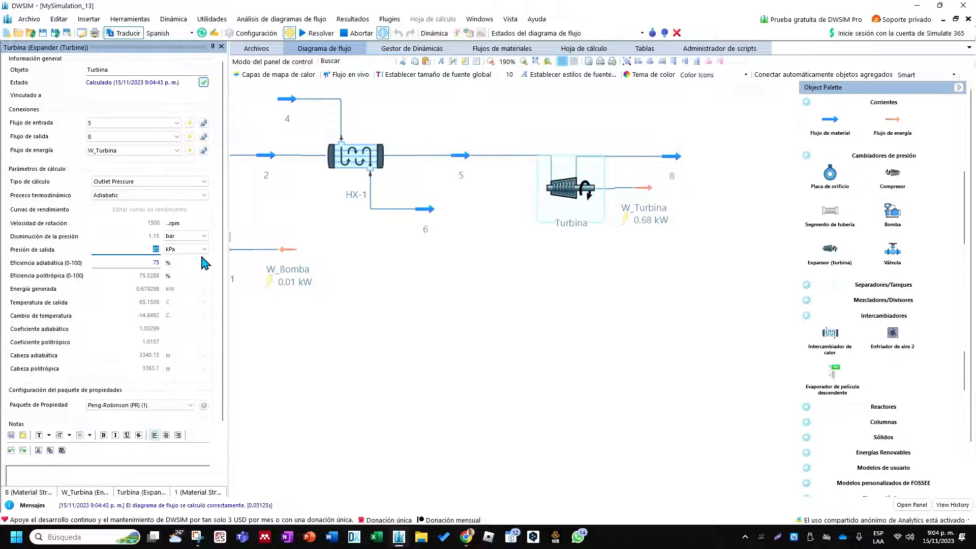
Step: Lower the turbine below the main line, bring W_Turbina level with its shaft and extend outlet stream 8 farther out
mouse_move(685, 166)
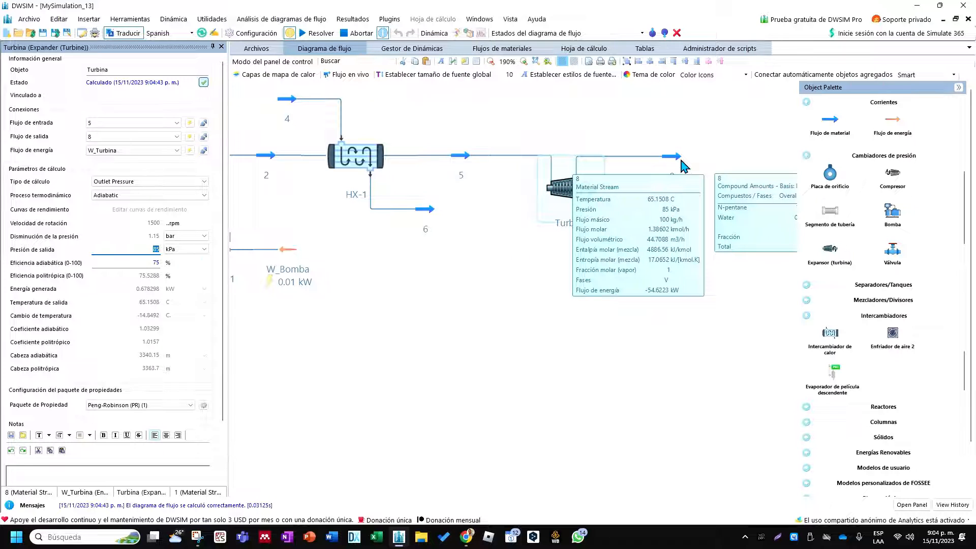
scroll(575, 189, down, 6)
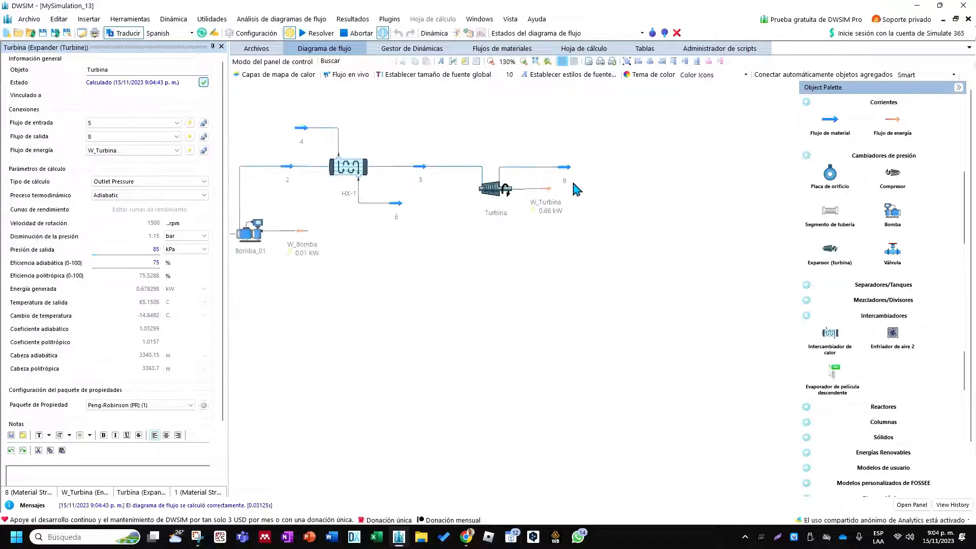
scroll(498, 239, up, 6)
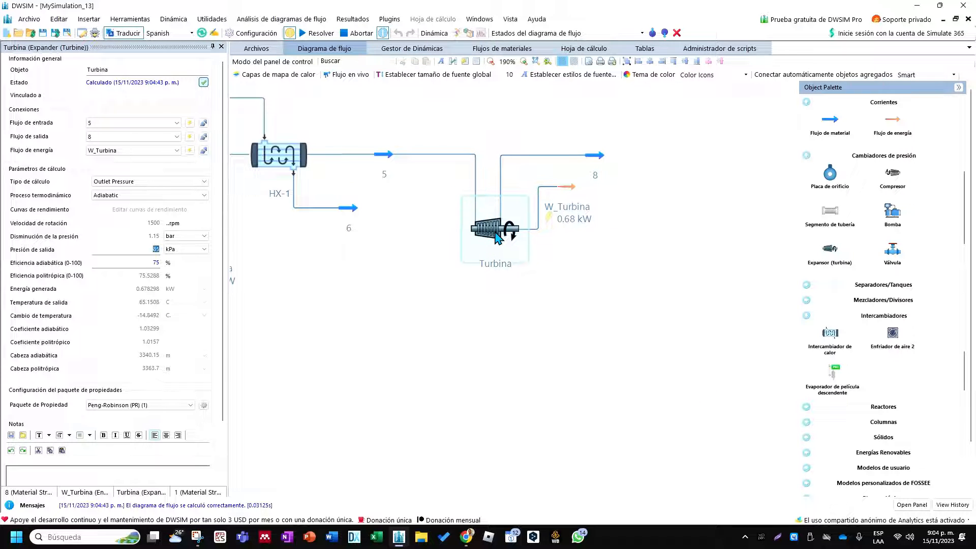
drag(569, 188, 585, 238)
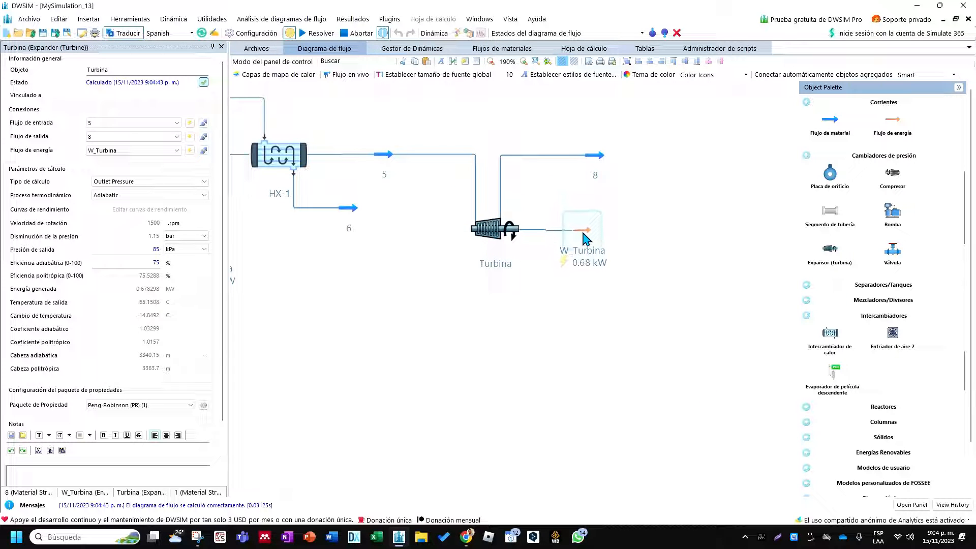
drag(600, 161, 632, 162)
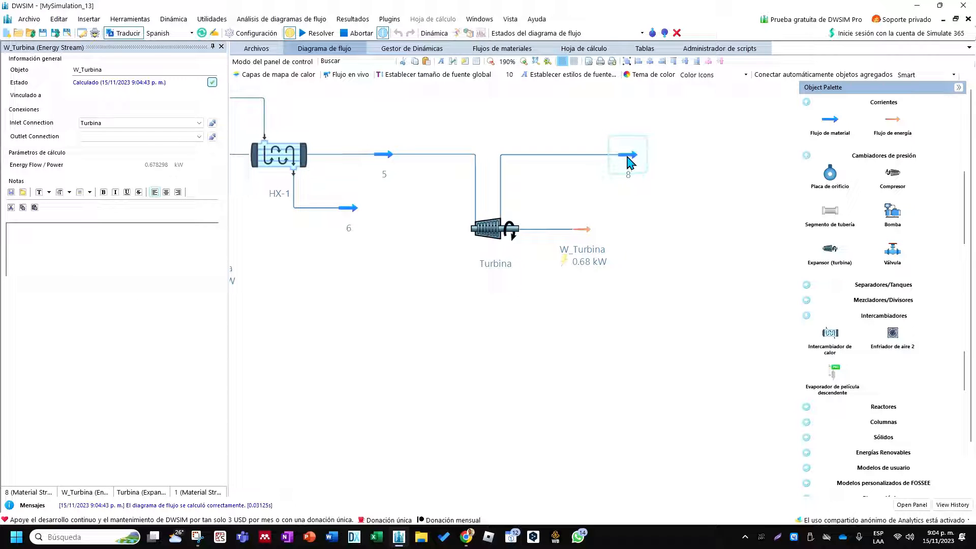
Step: Examine the turbine's calculated results and compare the conditions of inlet stream 5 and outlet stream 8
click(483, 236)
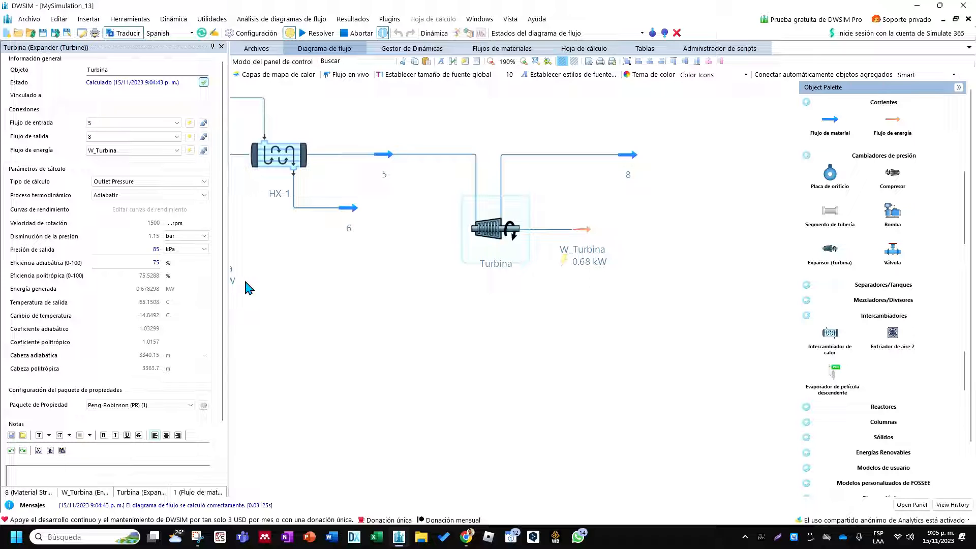
mouse_move(391, 155)
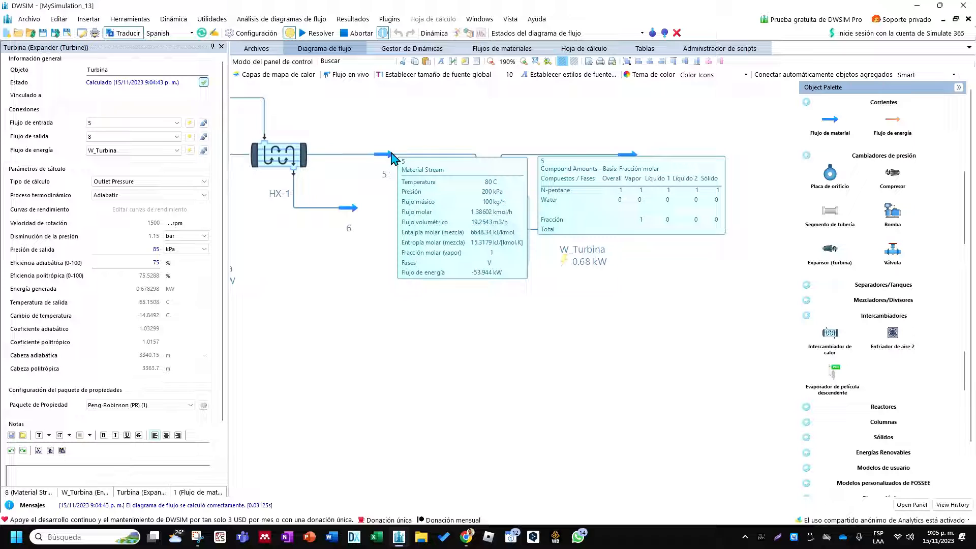
scroll(637, 165, down, 2)
mouse_move(626, 159)
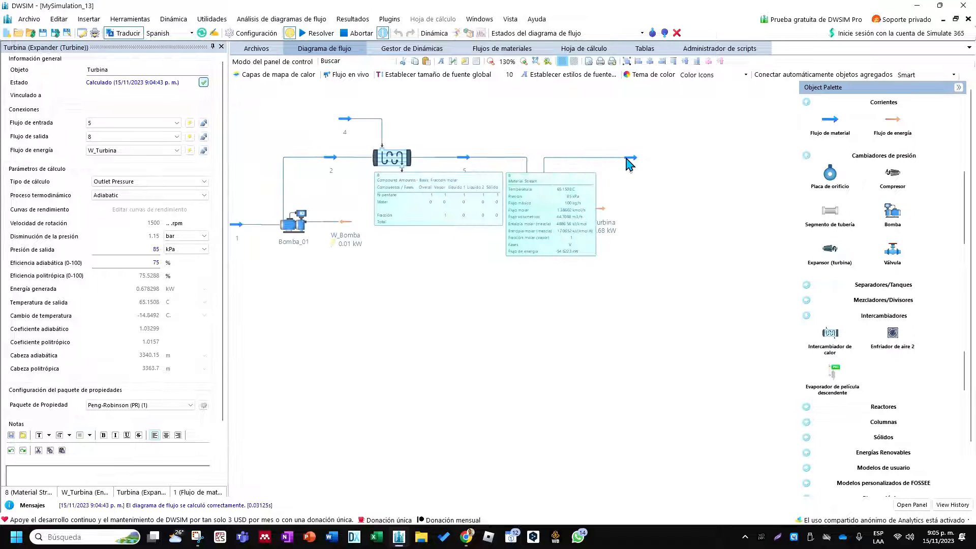
scroll(630, 163, up, 2)
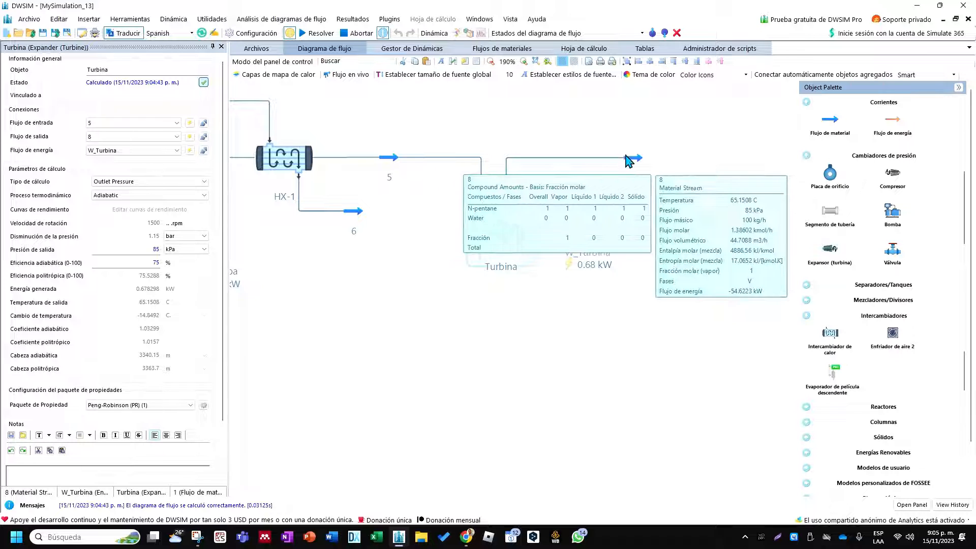
scroll(648, 211, down, 3)
scroll(563, 212, up, 3)
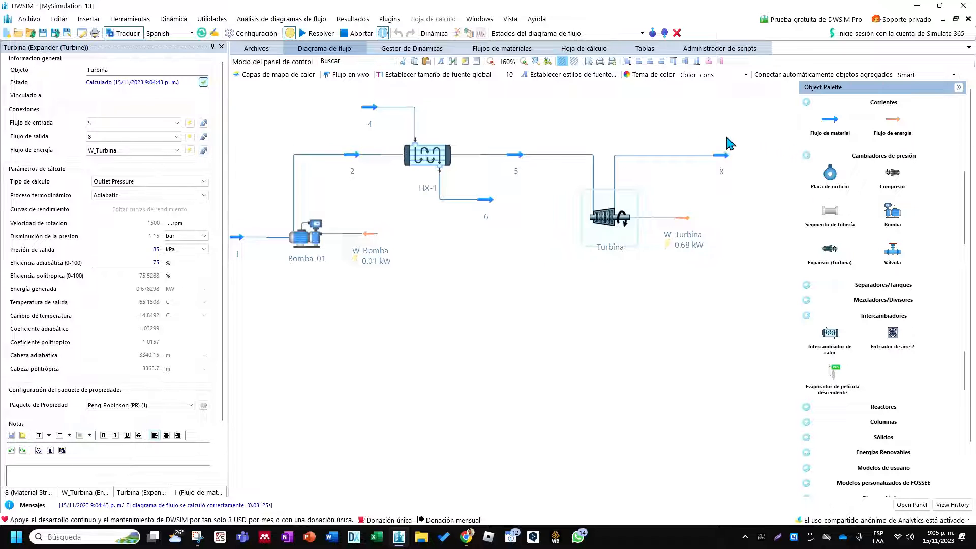
Step: Shift the turbine closer to exchanger HX-1 and bring W_Turbina and stream 8 in toward it
mouse_move(595, 212)
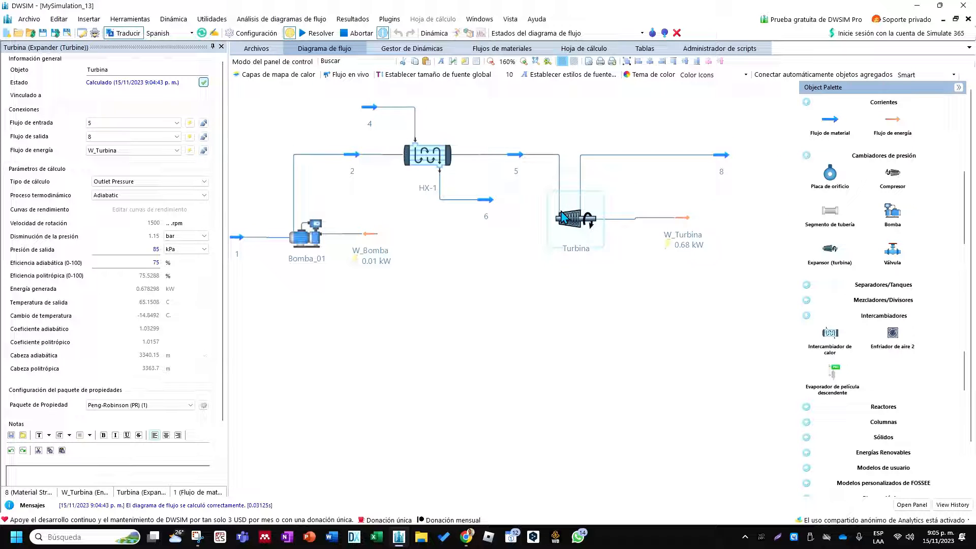
drag(688, 223, 654, 221)
scroll(413, 264, down, 2)
scroll(666, 297, up, 2)
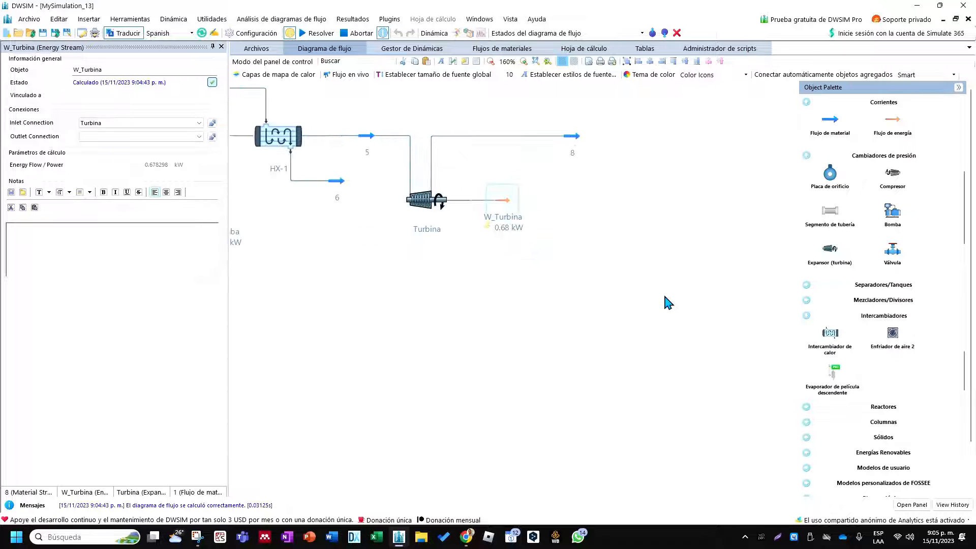
scroll(678, 288, down, 2)
scroll(424, 253, up, 2)
scroll(424, 253, down, 2)
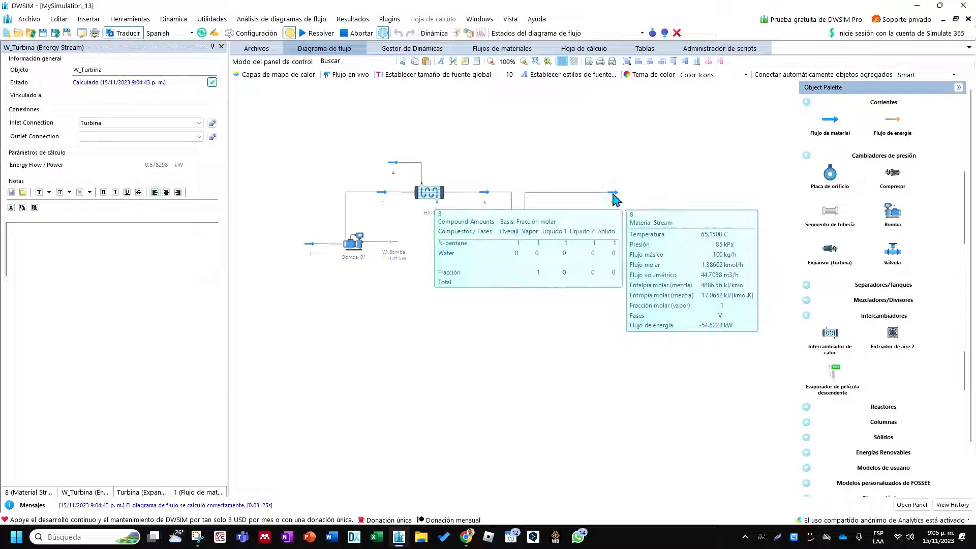
drag(613, 196, 593, 195)
click(594, 197)
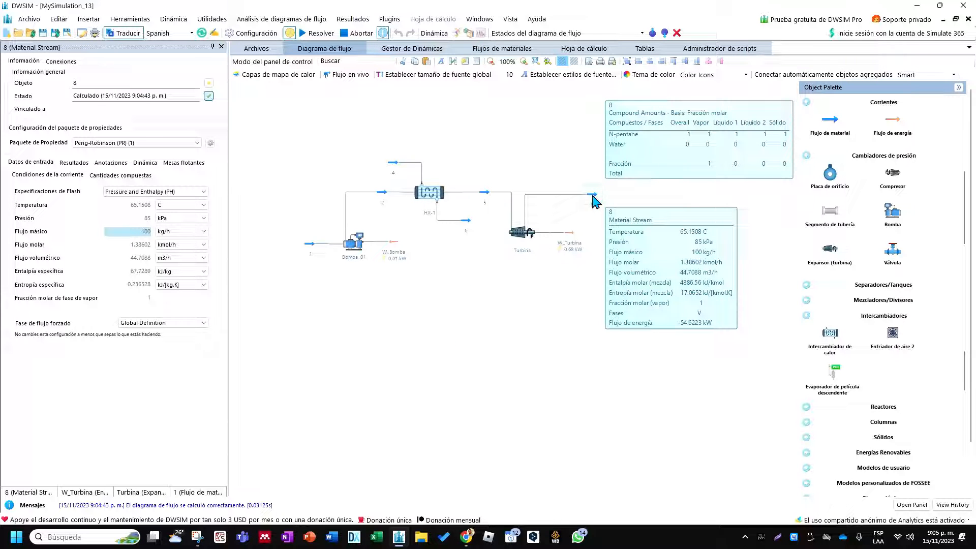
Step: Compare the pump's power with the turbine's and review the flowsheet from feed stream 1 to stream 8
scroll(594, 200, up, 3)
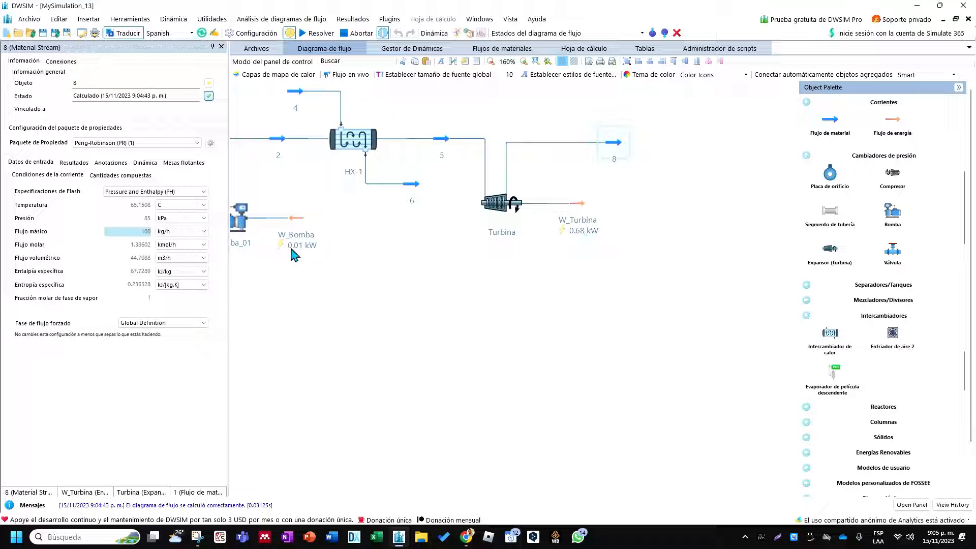
scroll(535, 275, down, 2)
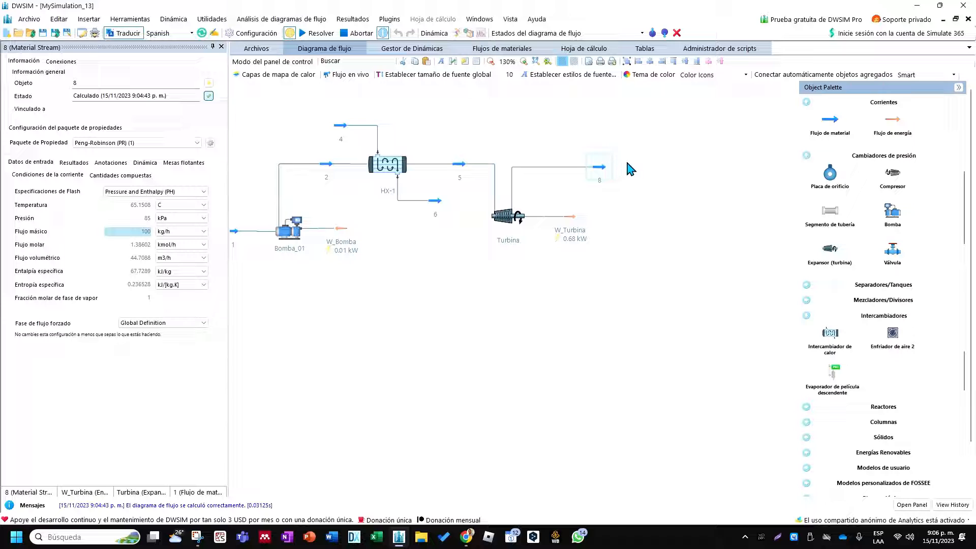
scroll(625, 305, down, 4)
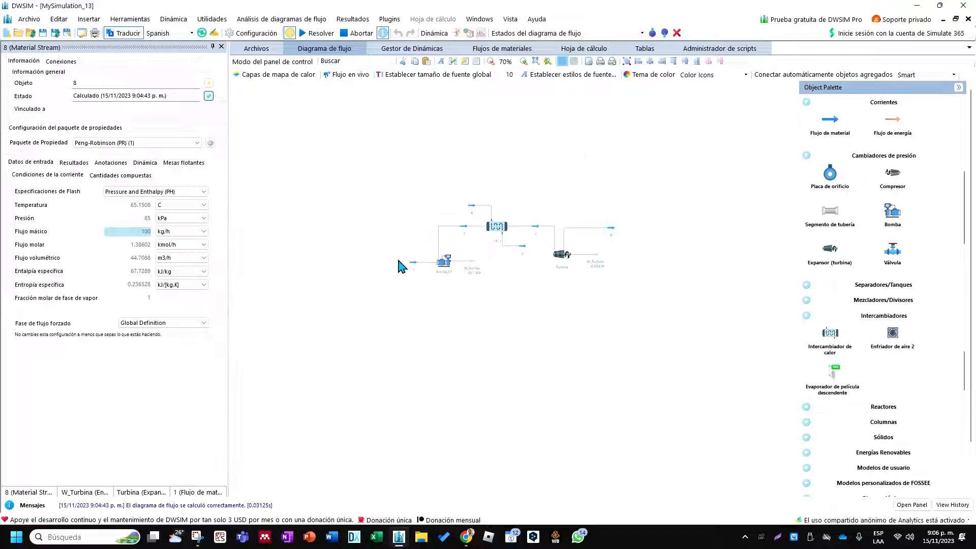
scroll(575, 237, down, 2)
scroll(596, 229, up, 3)
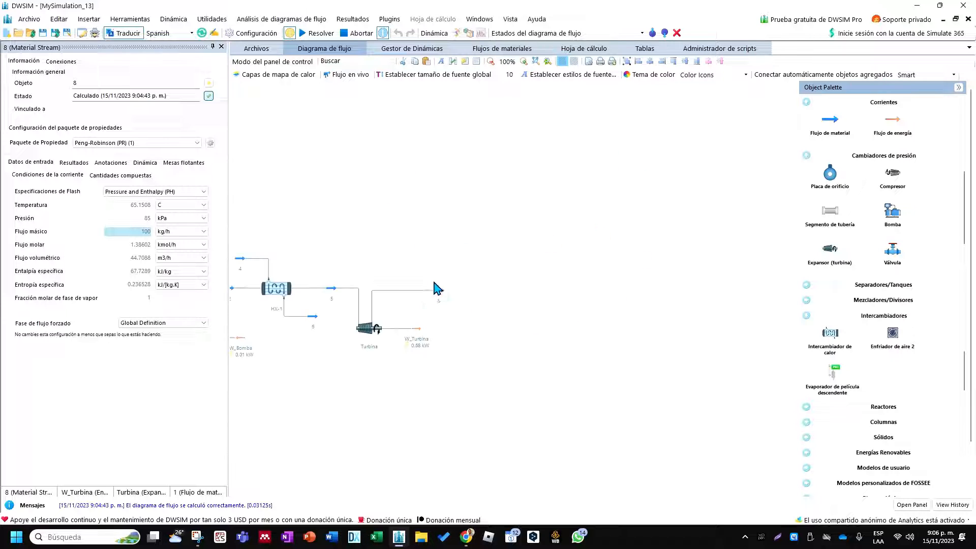
scroll(435, 282, down, 3)
Step: Add a second heat exchanger beyond the turbine, automatically connected to stream 8
scroll(431, 287, up, 2)
scroll(385, 294, up, 3)
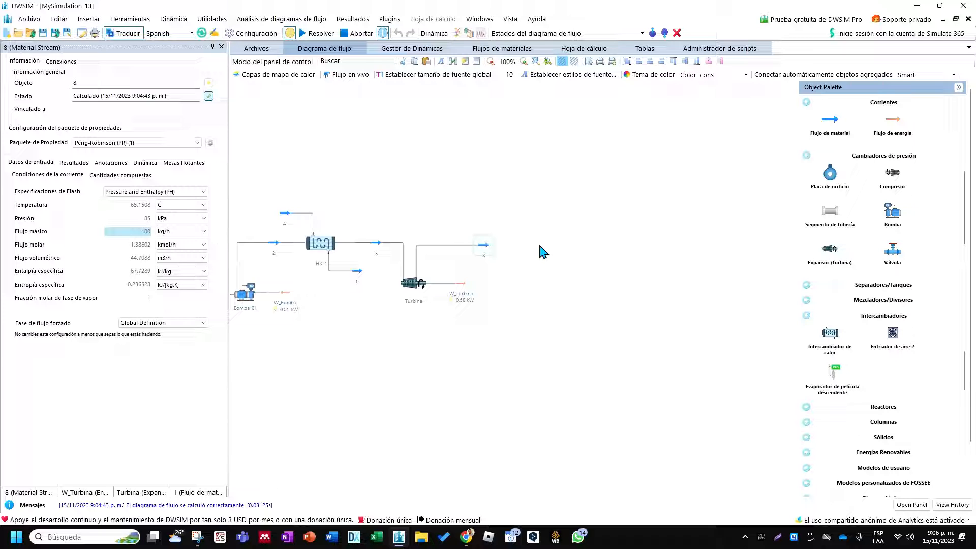
drag(829, 334, 547, 240)
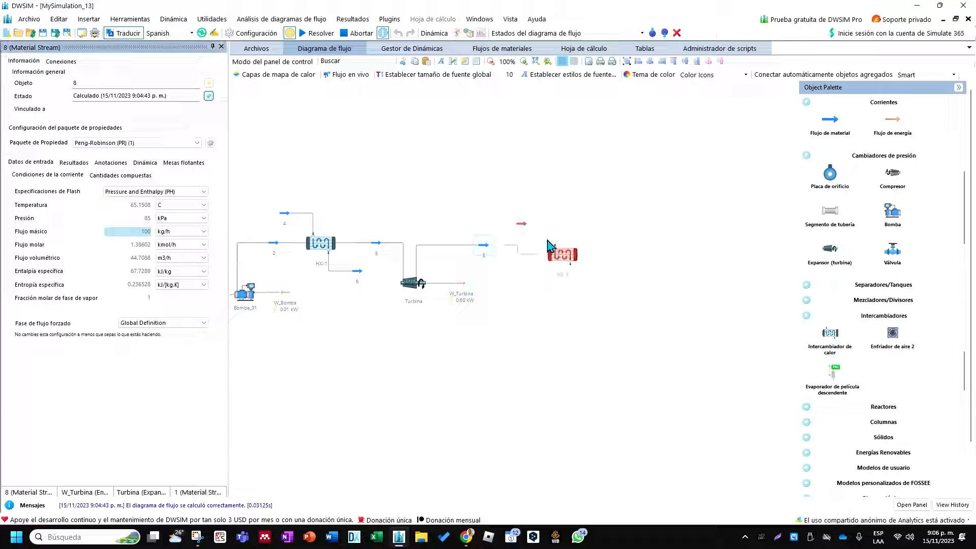
scroll(534, 217, up, 1)
scroll(539, 223, up, 1)
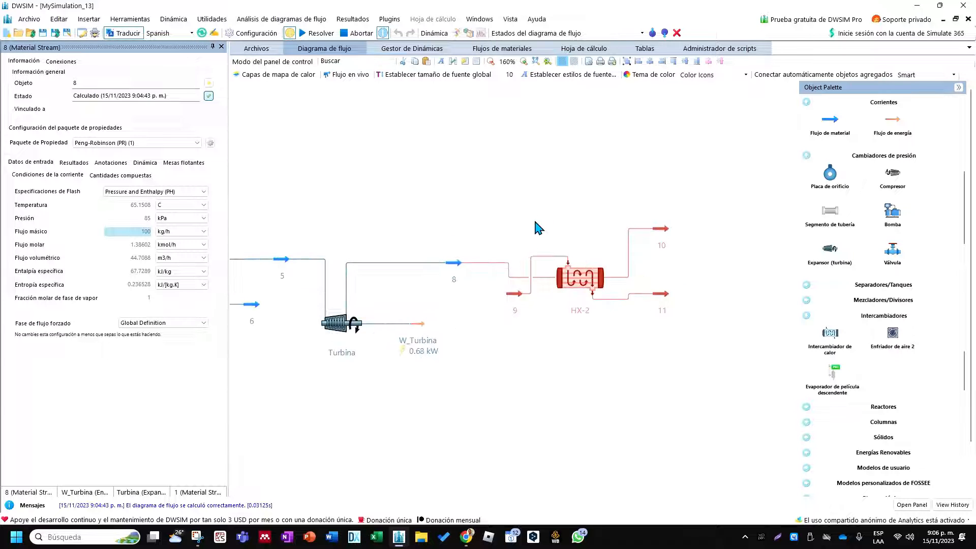
Step: Align HX-2 and outlet stream 10 with stream 8, placing stream 9 above the exchanger and stream 11 below it
drag(518, 298, 462, 217)
drag(581, 281, 543, 274)
drag(663, 295, 588, 310)
drag(664, 230, 664, 264)
scroll(497, 282, down, 1)
scroll(497, 282, up, 2)
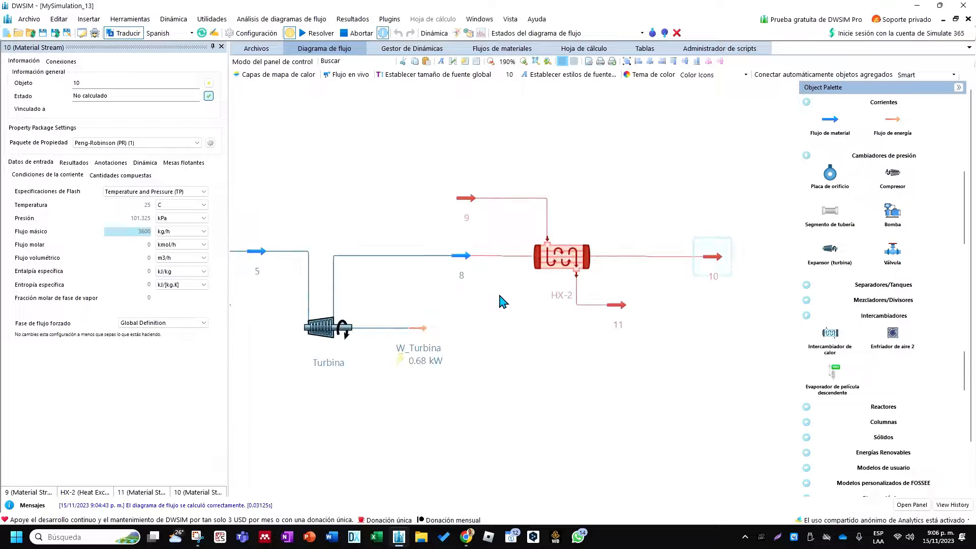
Step: Define stream 9 as pure water by clearing its composition and applying a water mole fraction of 1
click(468, 201)
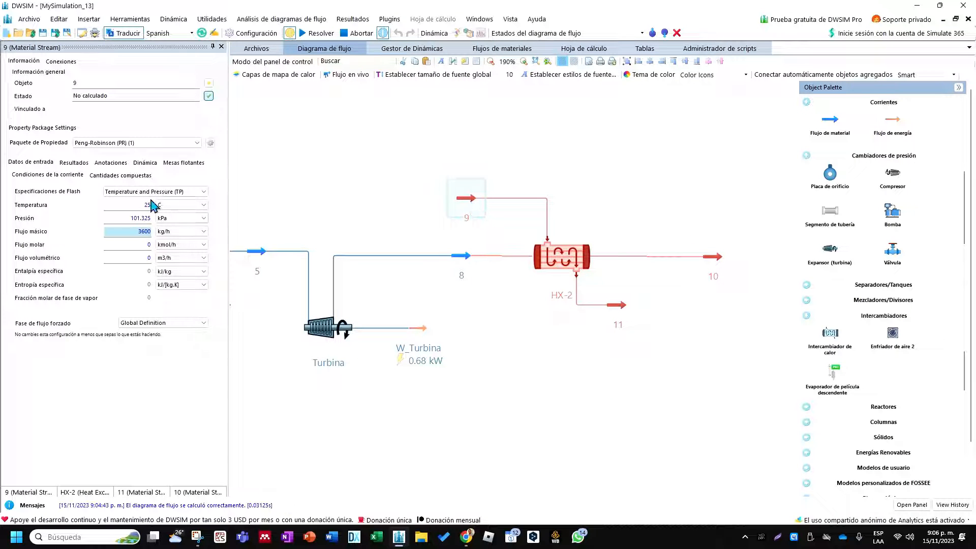
click(119, 176)
click(149, 242)
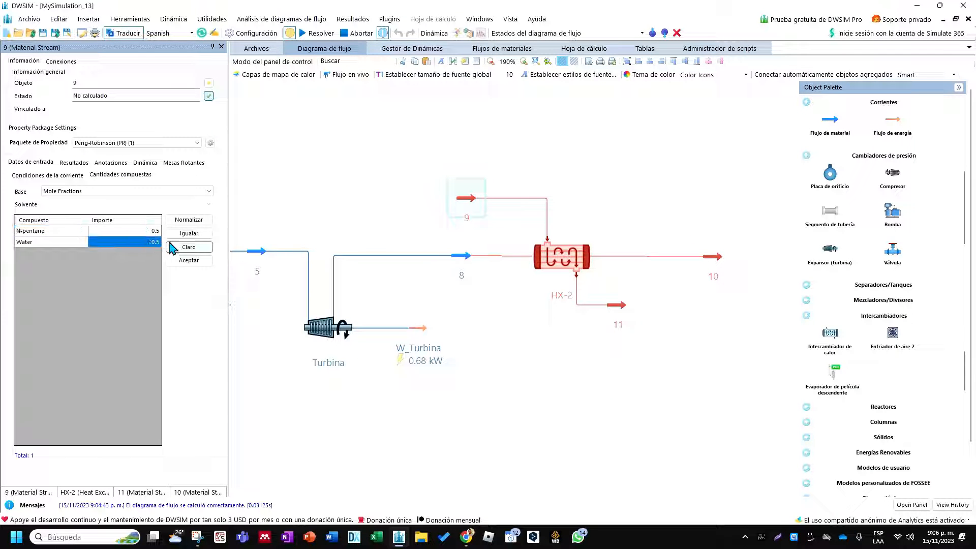
click(189, 247)
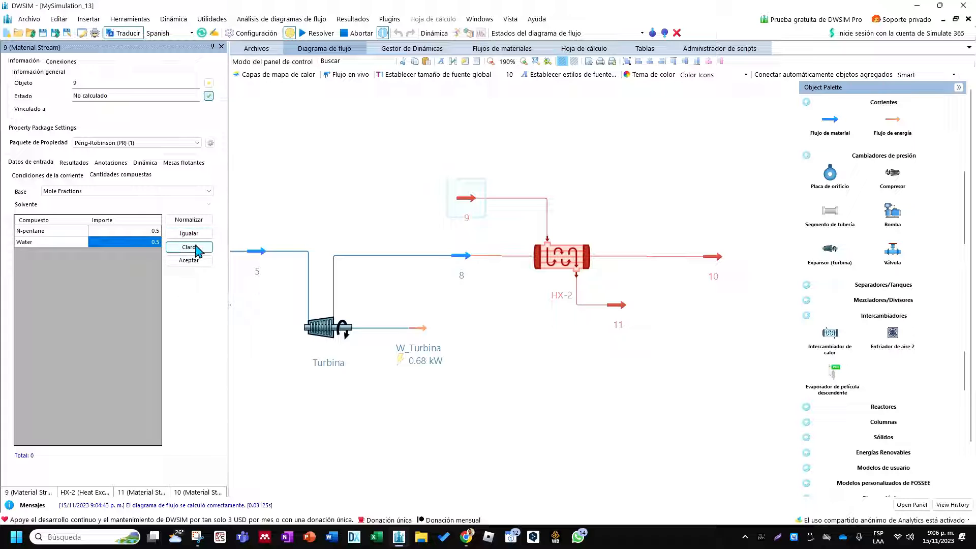
click(151, 241)
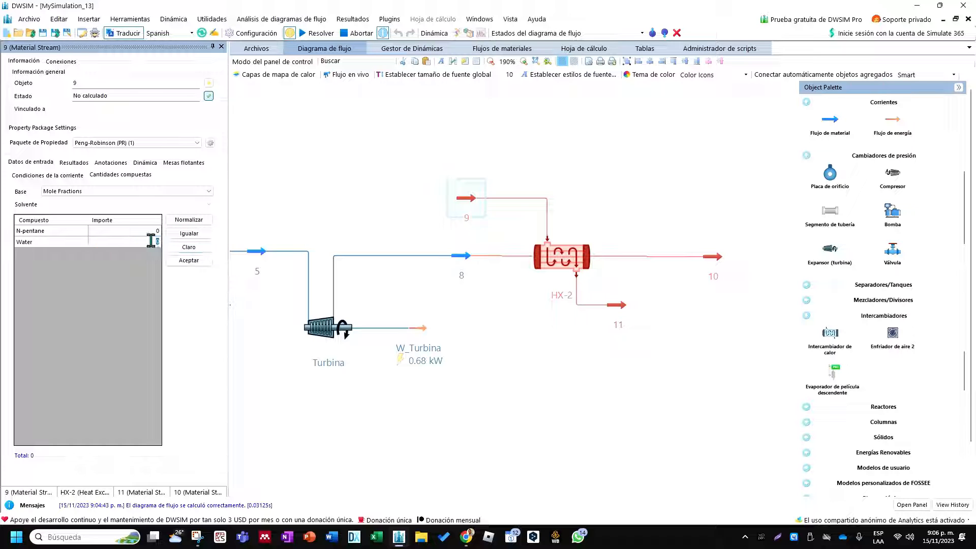
text(1)
key(Return)
click(180, 262)
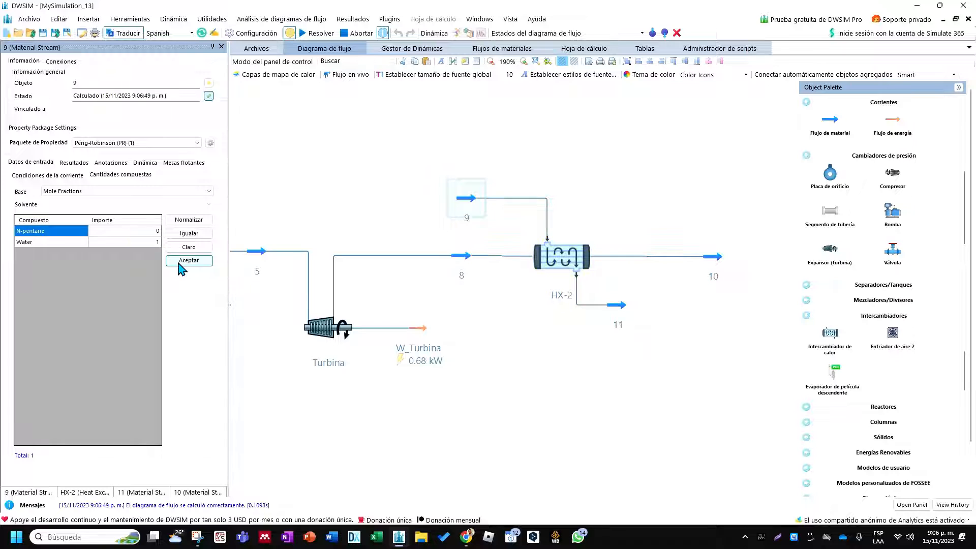
Step: Set the mass flow of cooling water stream 9 to 5000 kg/h
click(55, 175)
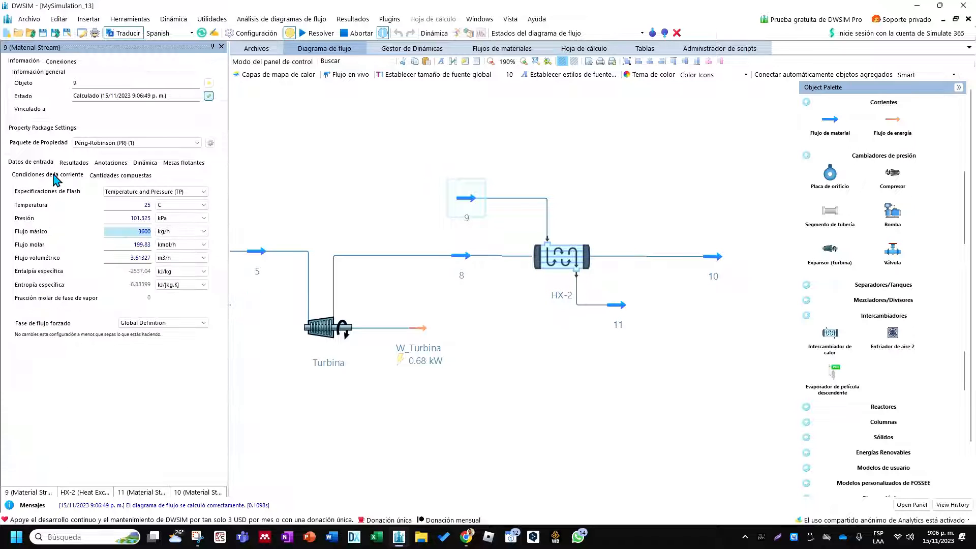
double_click(144, 206)
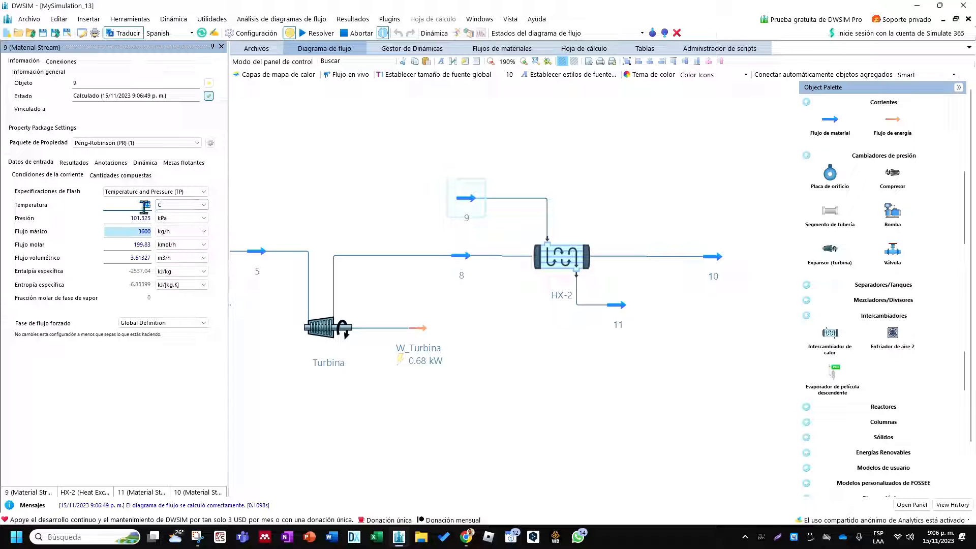
double_click(142, 232)
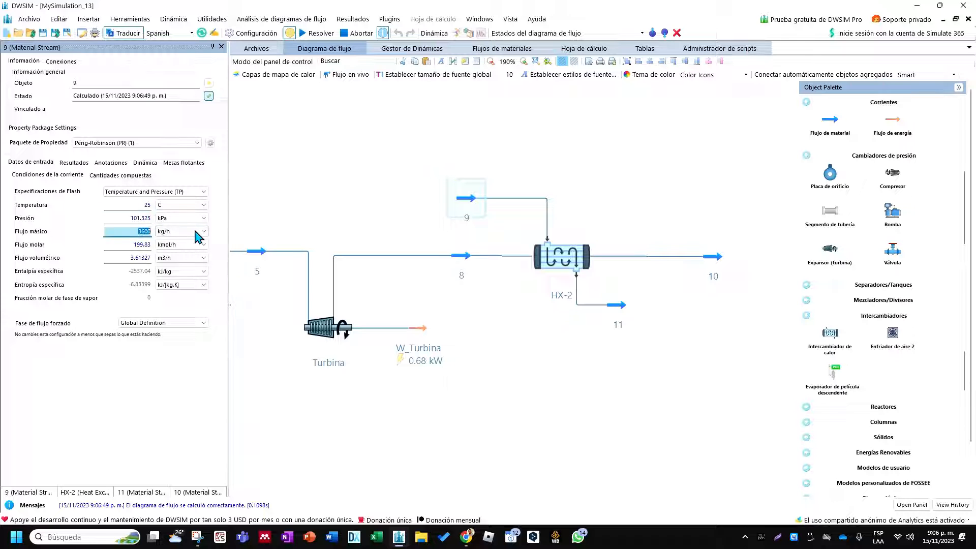
text(5000)
key(Return)
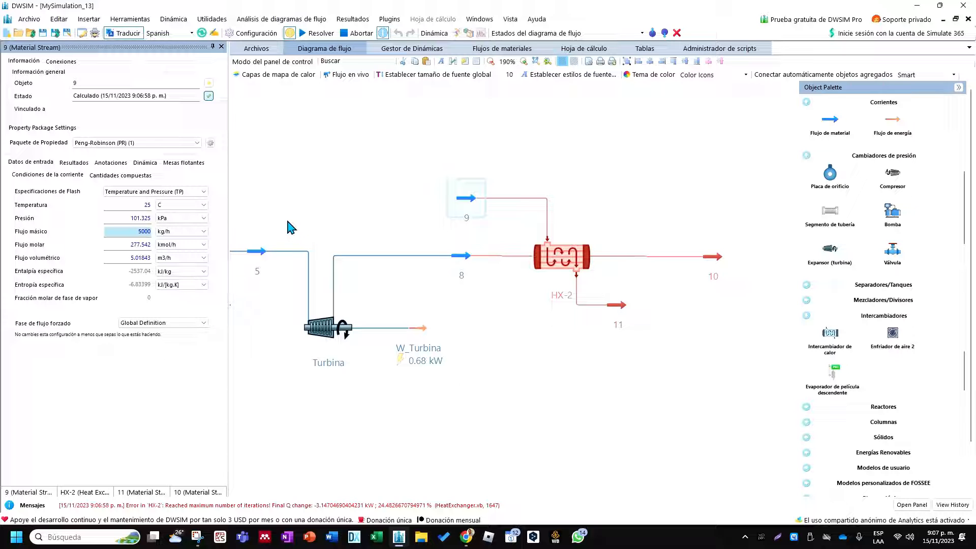
mouse_move(464, 265)
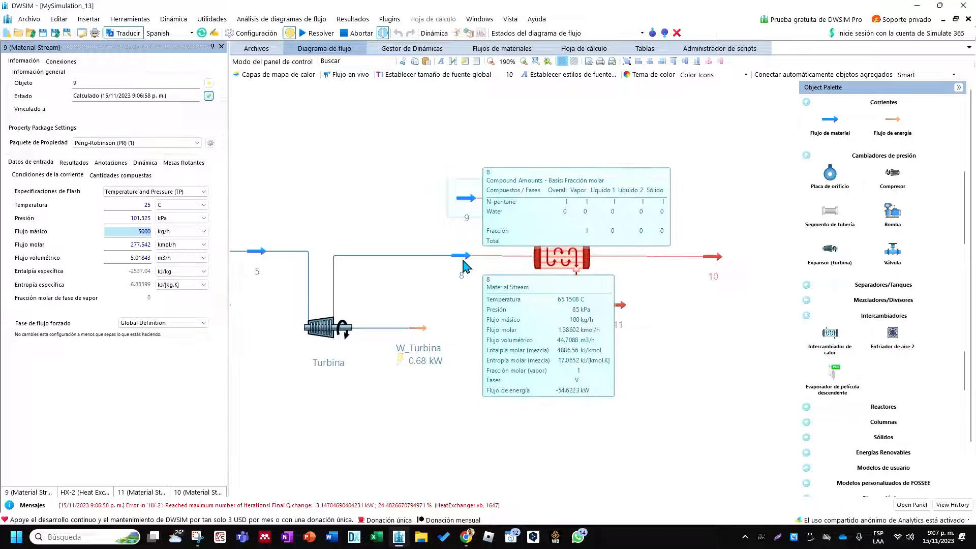
Step: Recalculate HX-2 and set the mass flow of cooling water stream 9 to 3600 kg/h
click(560, 266)
right_click(559, 262)
click(579, 271)
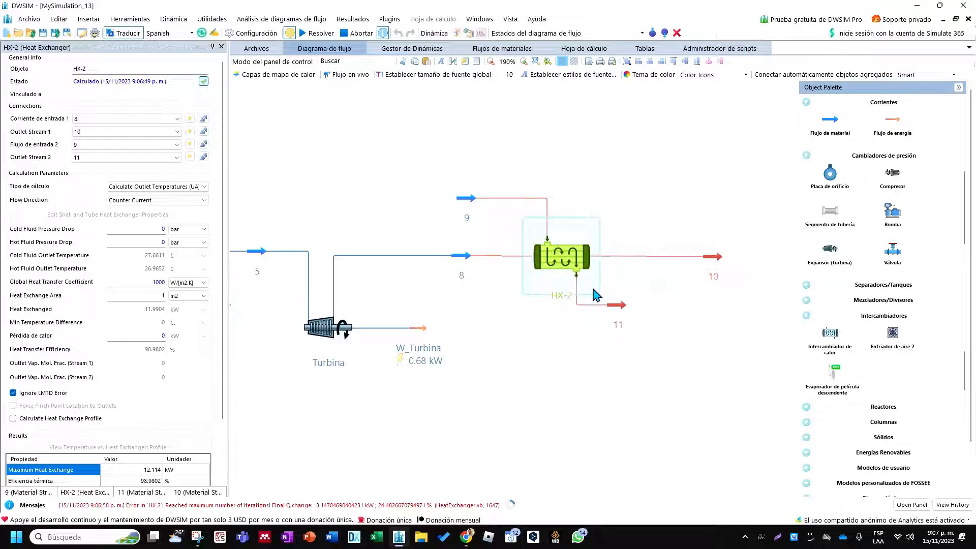
click(473, 204)
drag(137, 232, 205, 232)
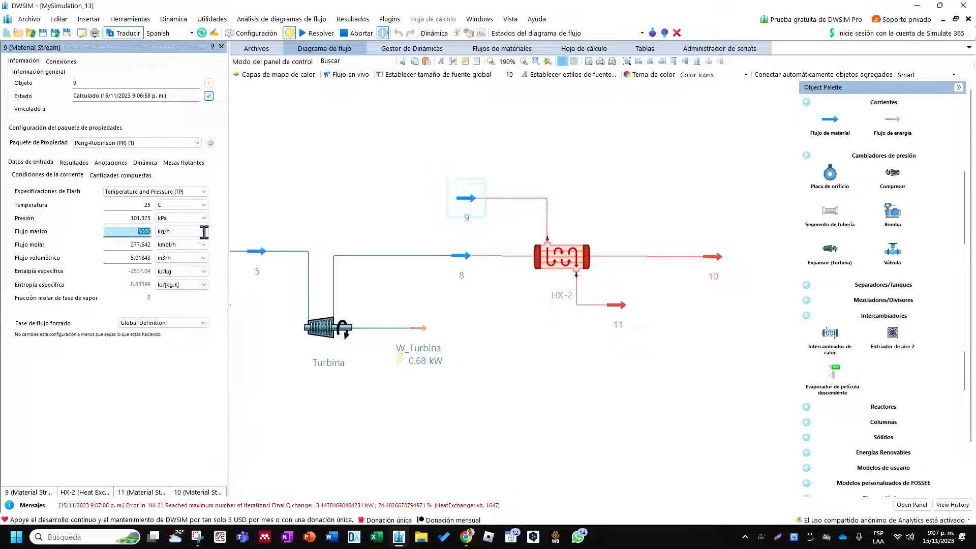
text(3600)
key(Return)
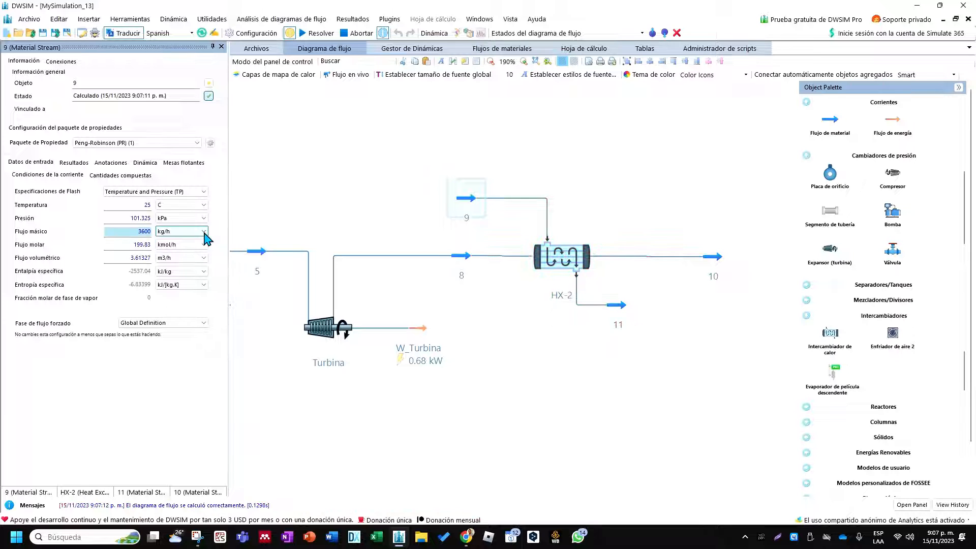
Step: Enable the heat exchange profile calculation for HX-2 and solve the flowsheet
click(569, 262)
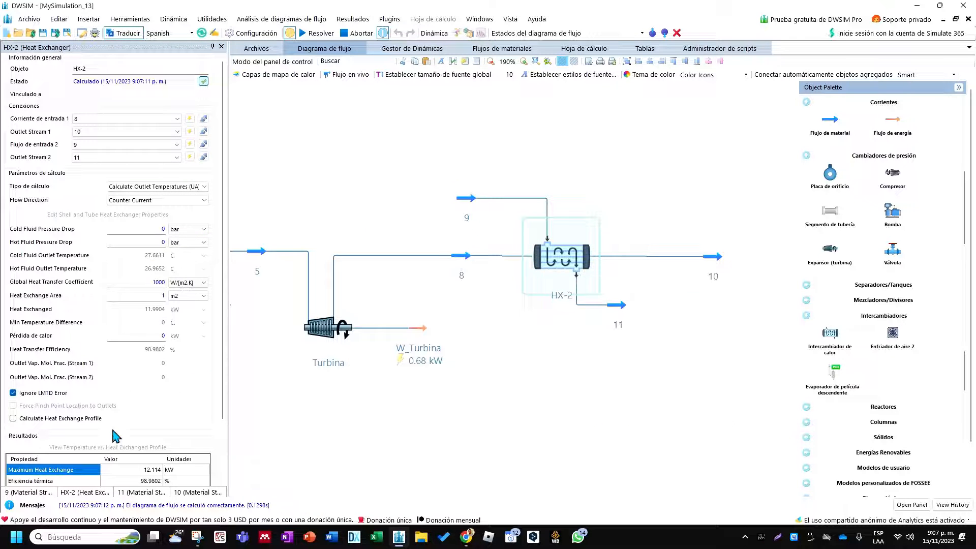
click(41, 418)
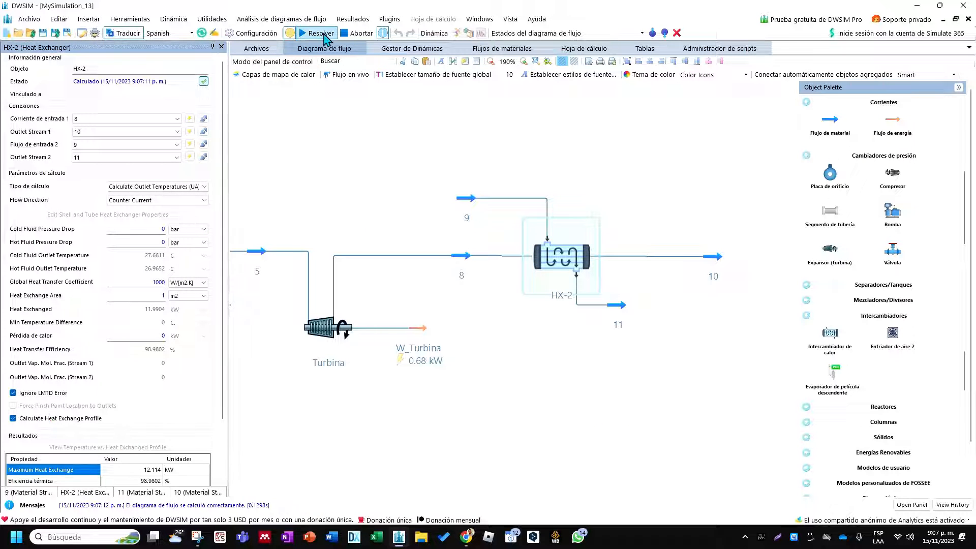
click(324, 34)
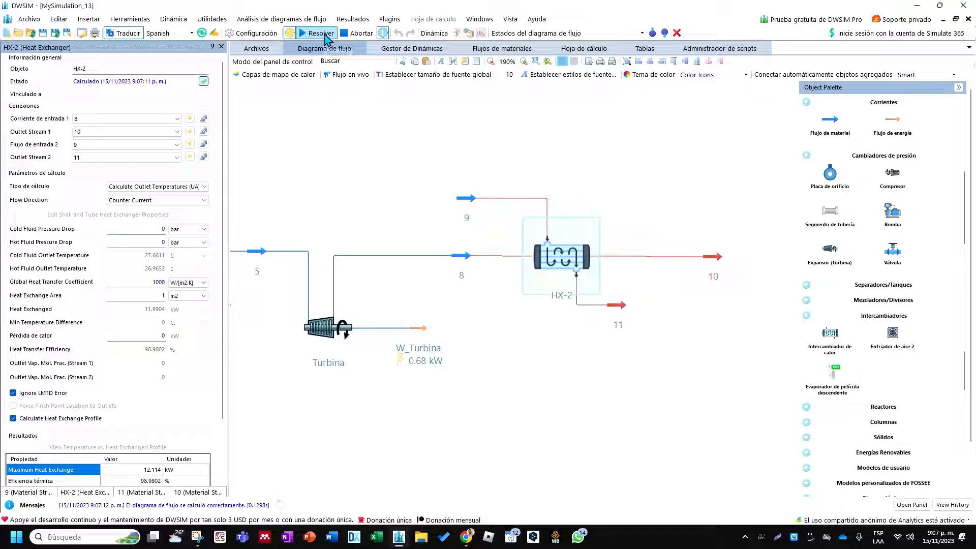
Step: Examine HX-2's temperature versus heat exchanged profile and check the property summaries of stream 10, stream 9 and the exchanger
click(151, 450)
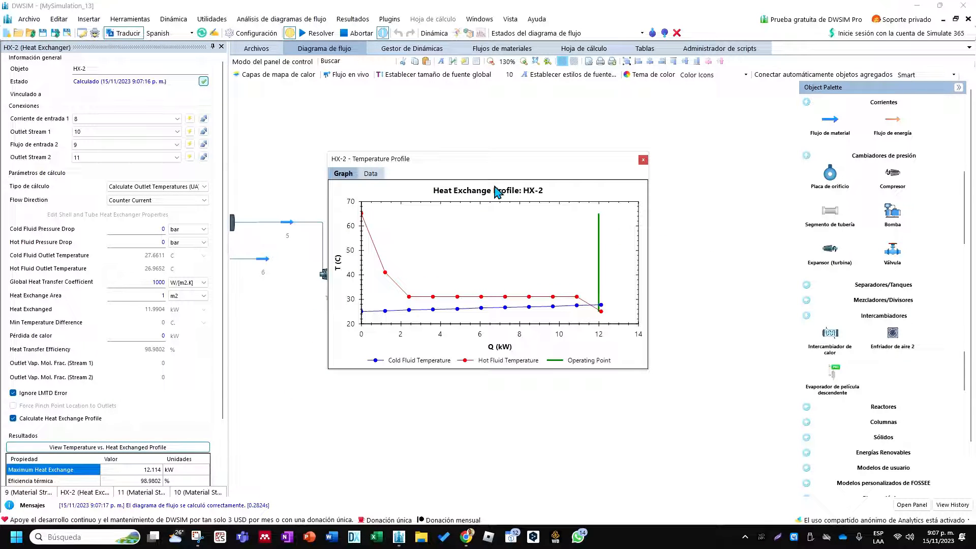
drag(496, 174, 328, 89)
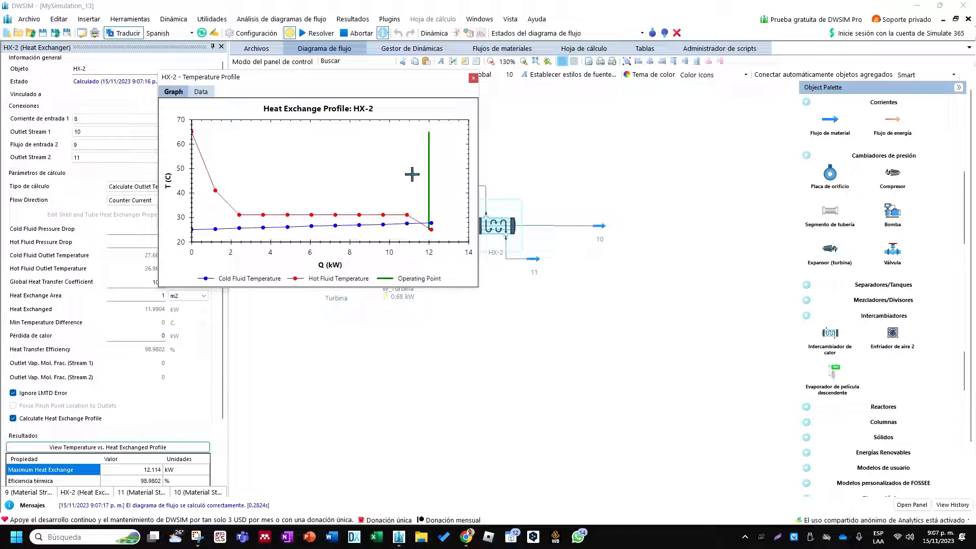
click(474, 80)
mouse_move(607, 231)
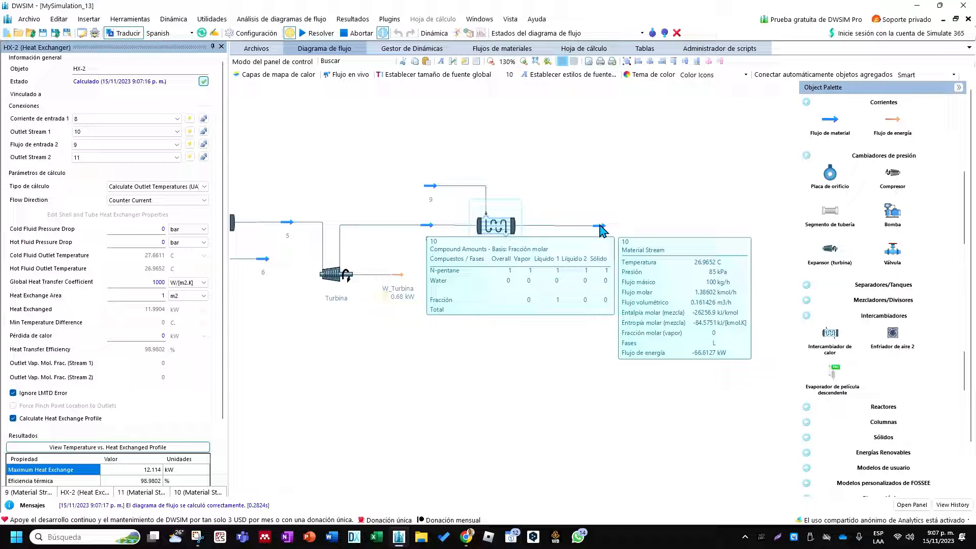
mouse_move(433, 193)
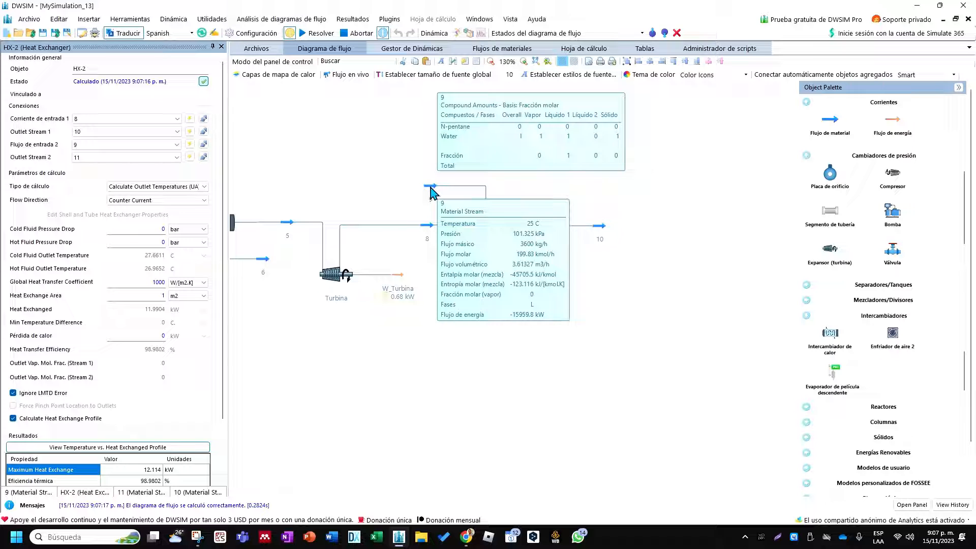
mouse_move(485, 233)
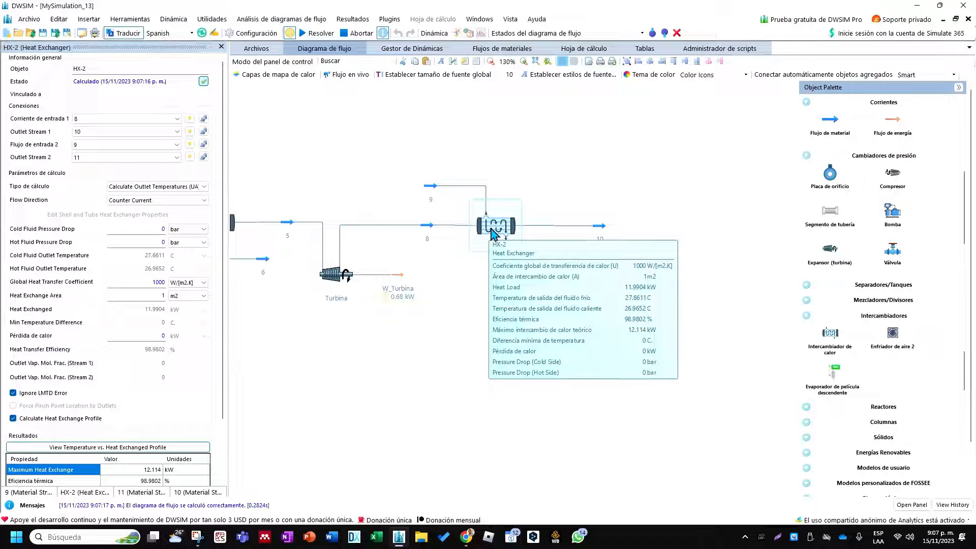
Step: Change HX-2's calculation type to Specify Heat Transfer Efficiency and set the heat transfer efficiency to 100%
click(203, 187)
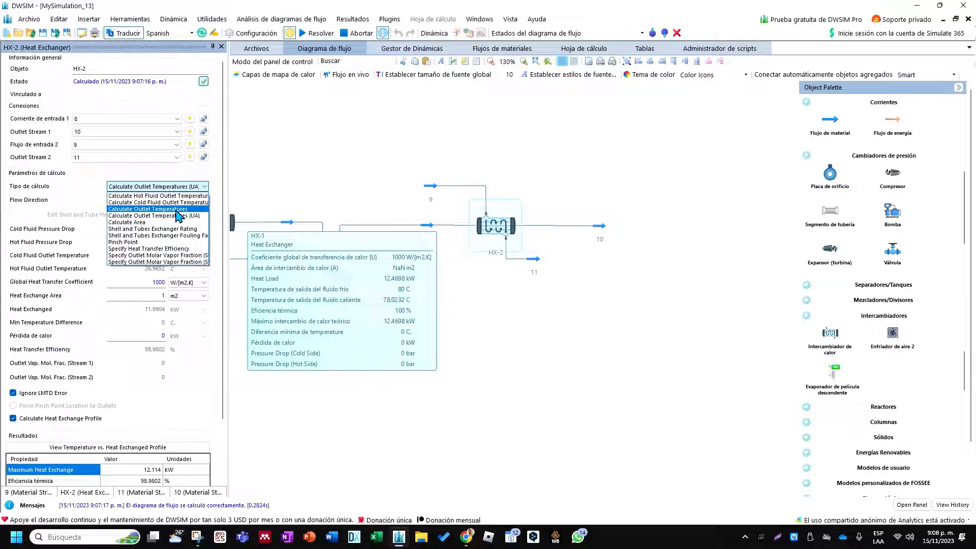
click(162, 250)
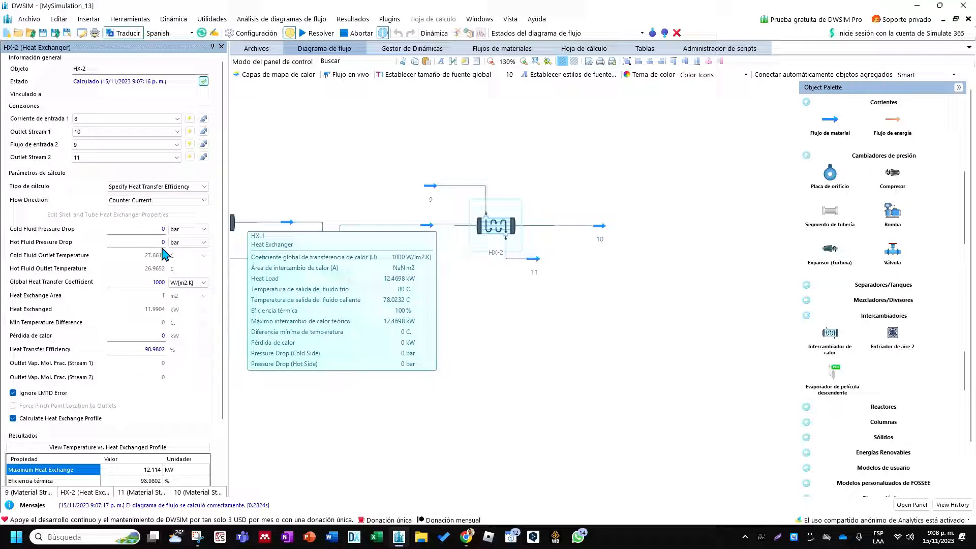
double_click(139, 350)
text(100)
key(Return)
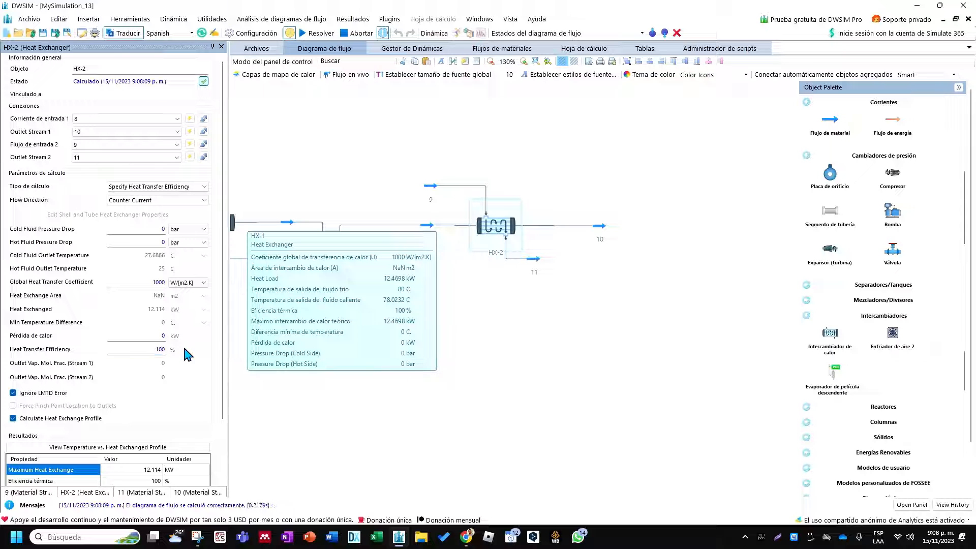
Step: Shift stream 10 slightly closer to HX-2 and review the exchanger's temperature profile at the specified efficiency
drag(598, 227, 583, 227)
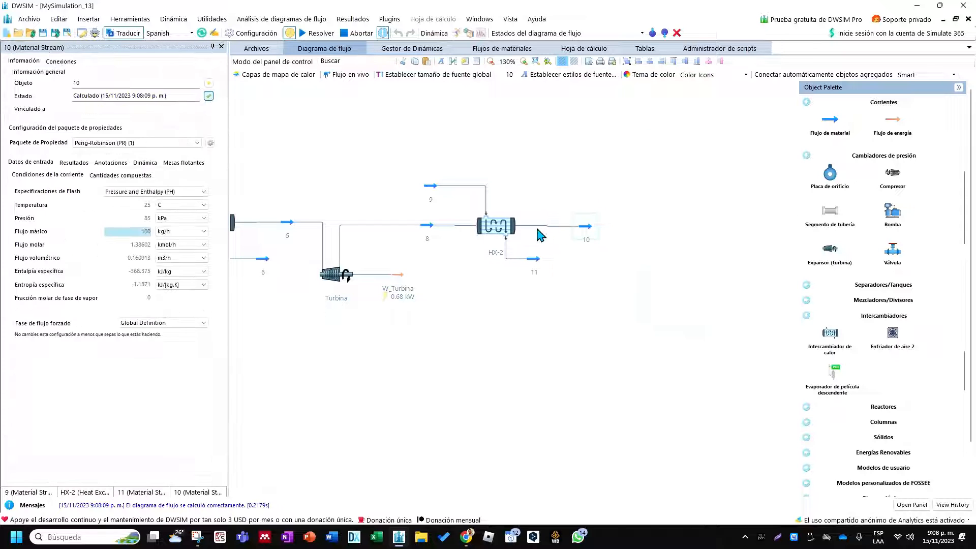
click(507, 226)
click(131, 448)
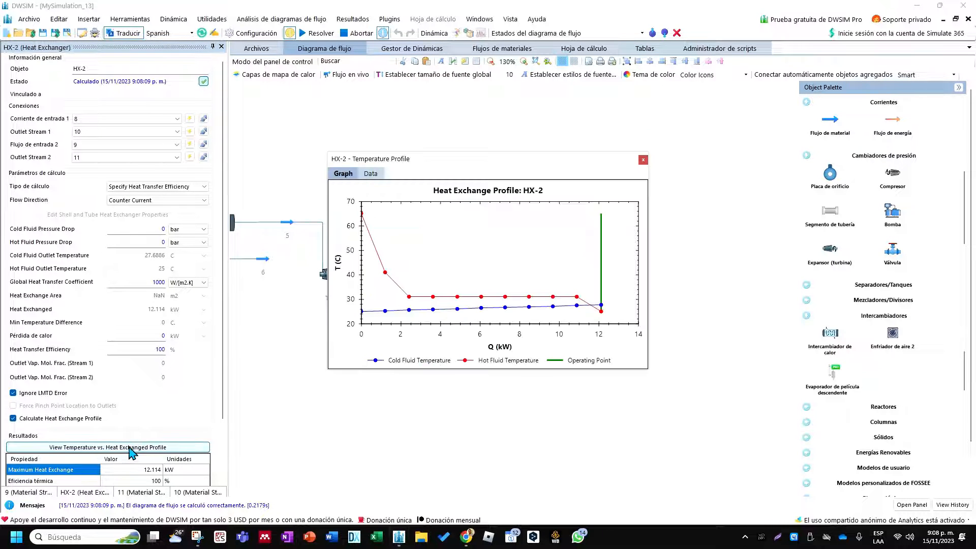
click(643, 160)
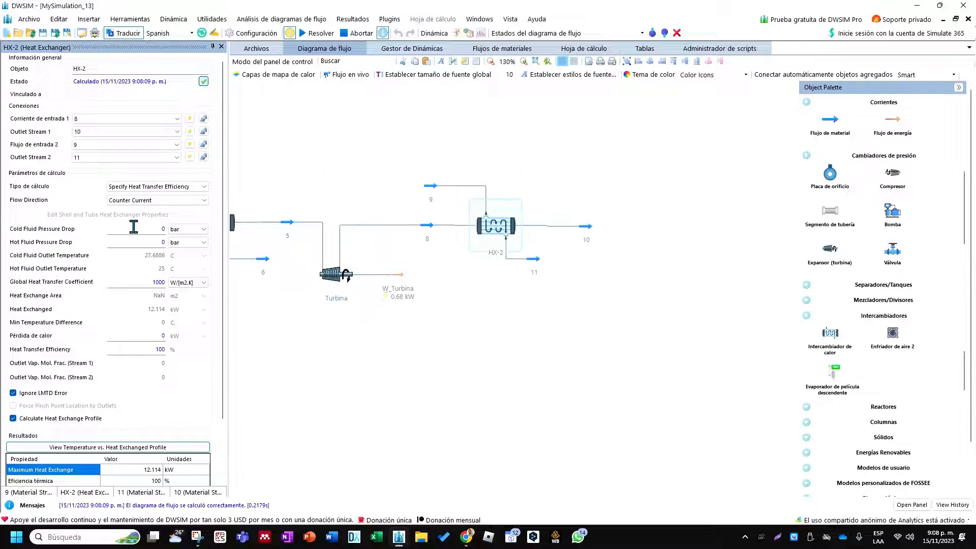
Step: Set HX-2's flow direction to Co Current, solve the flowsheet and review the resulting temperature profile
click(133, 200)
click(137, 213)
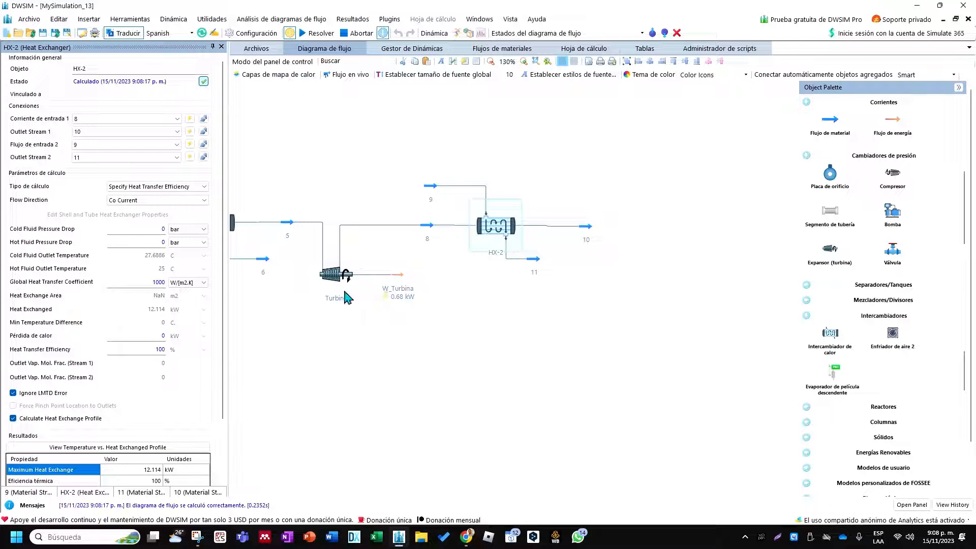
click(323, 36)
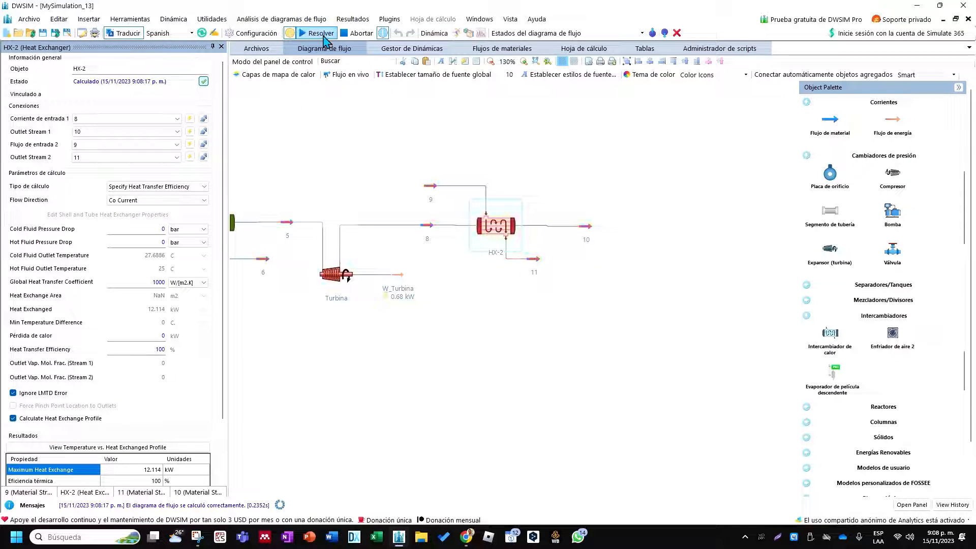
click(184, 448)
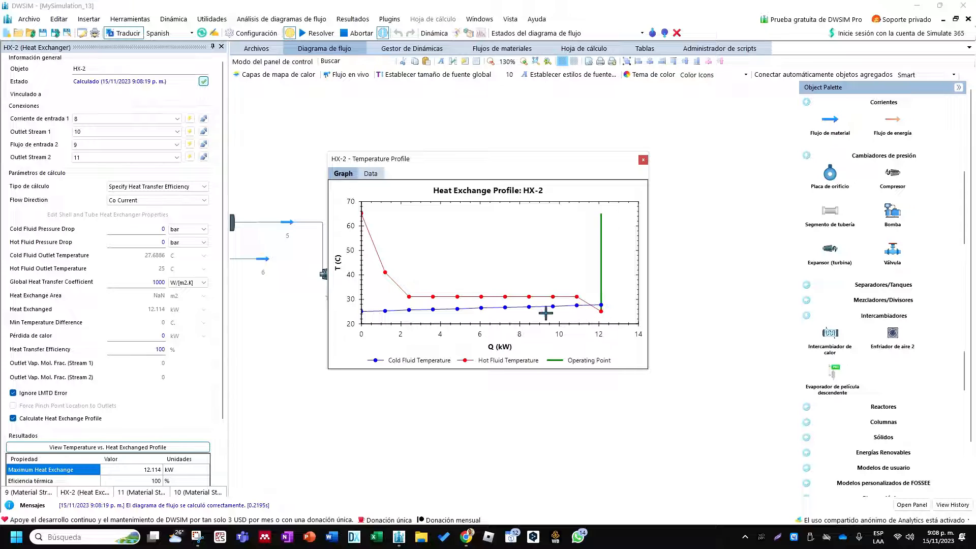
click(643, 161)
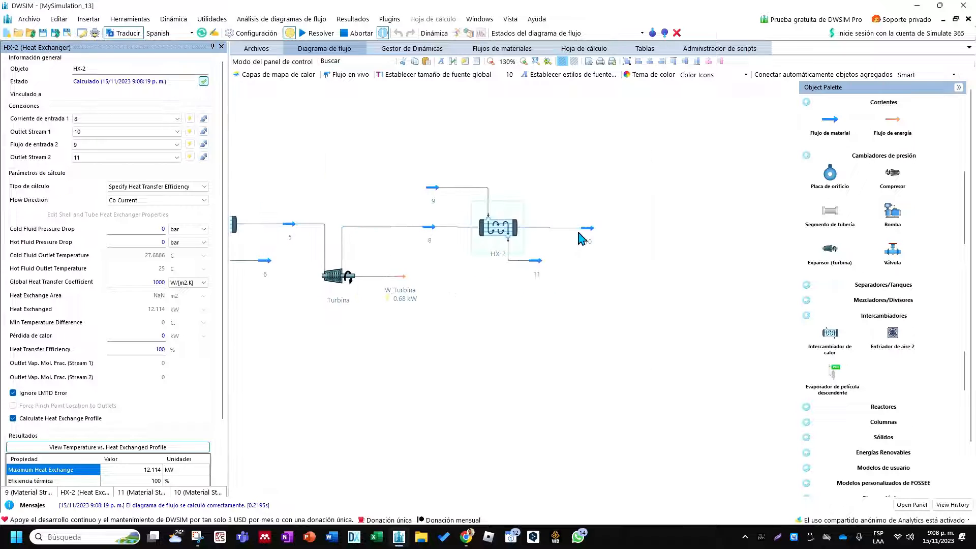
Step: Nudge the turbine upward and adjust the positions of stream 8 and HX-2 to tidy the flowsheet
click(584, 235)
scroll(514, 296, down, 3)
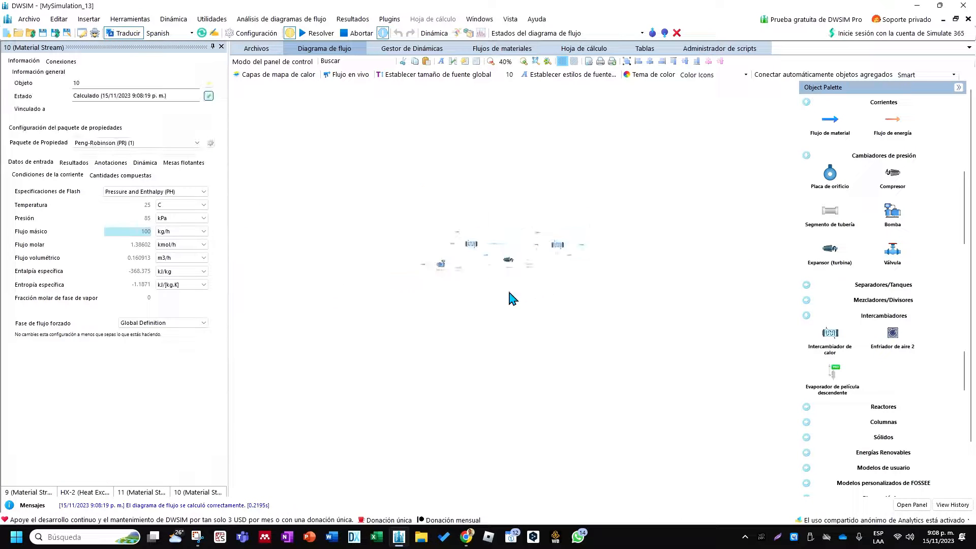
click(611, 279)
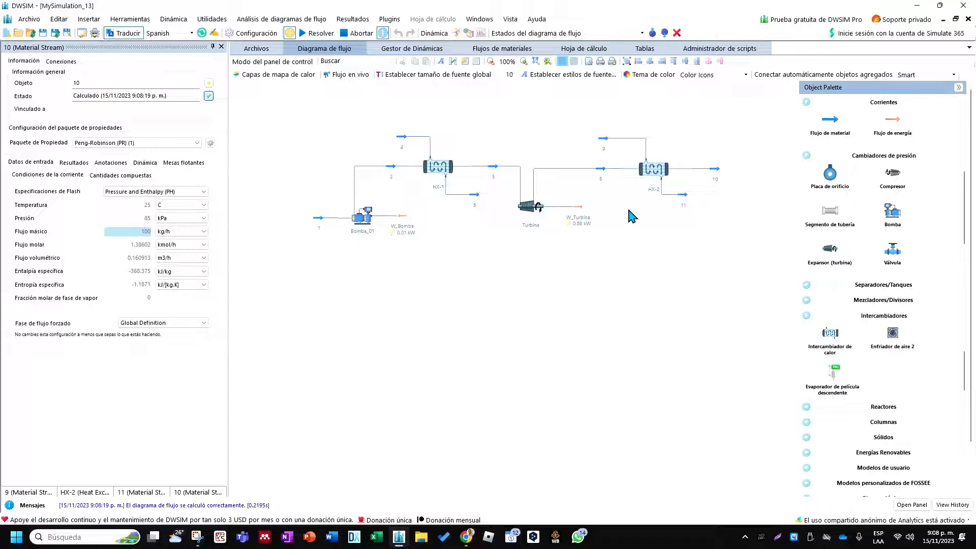
drag(532, 206, 531, 198)
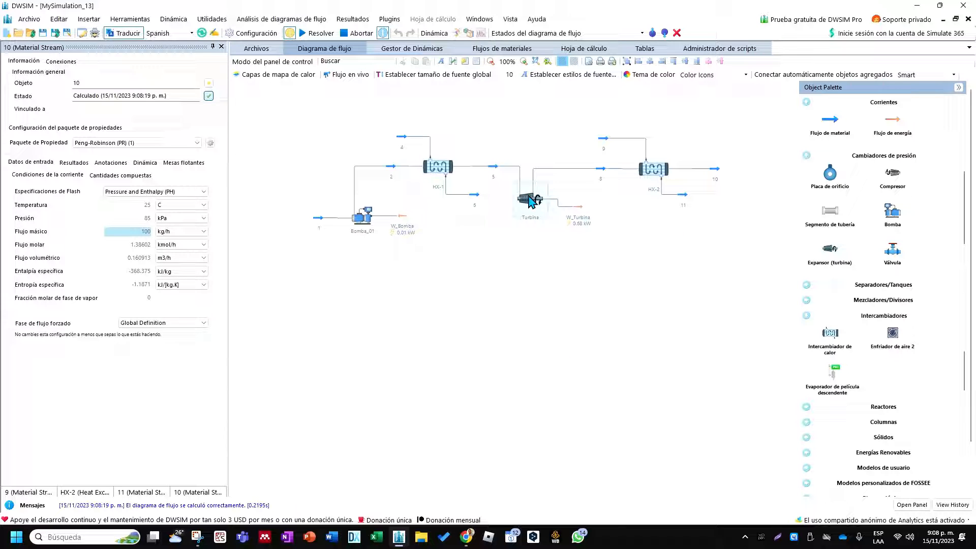
click(604, 166)
drag(656, 172, 660, 175)
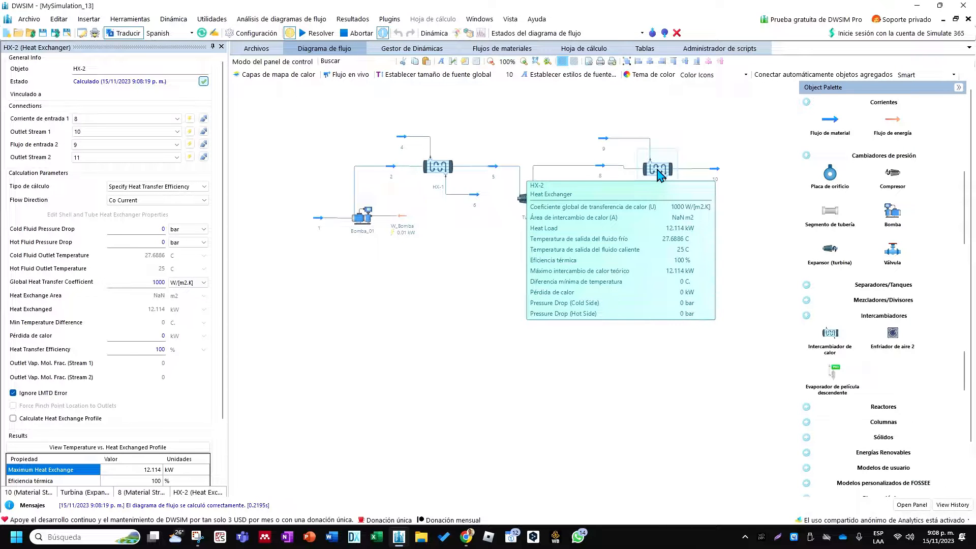
Step: Rotate stream 8 by +90° so that it points down toward HX-2
right_click(604, 167)
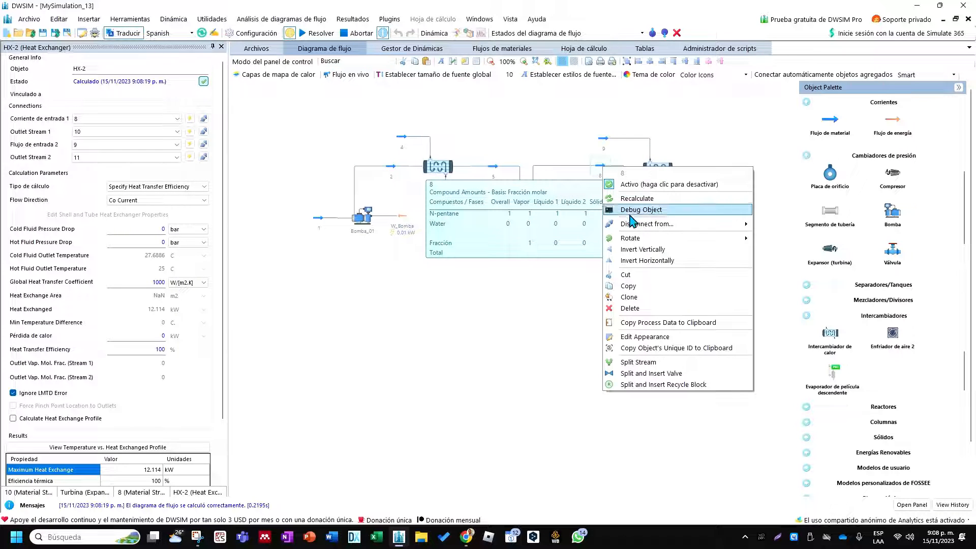
mouse_move(647, 239)
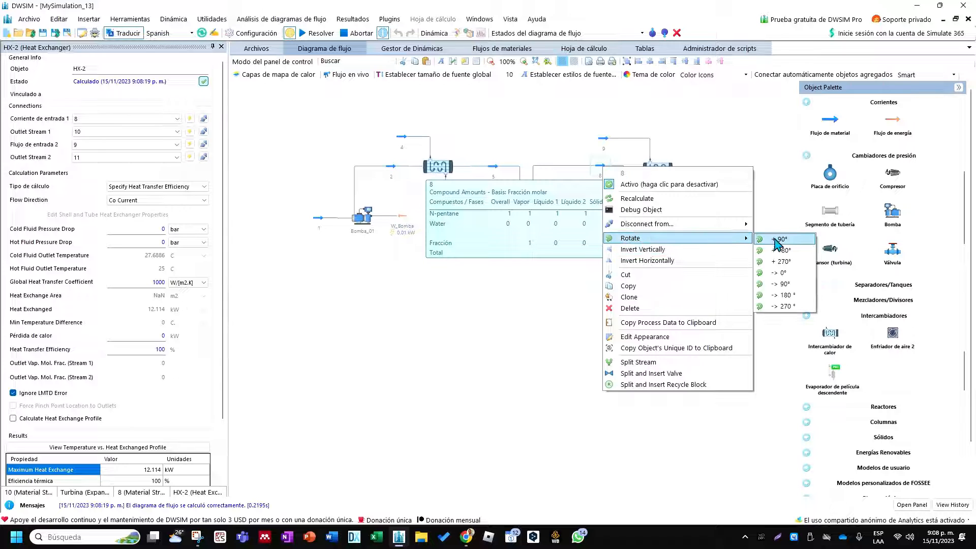
click(781, 239)
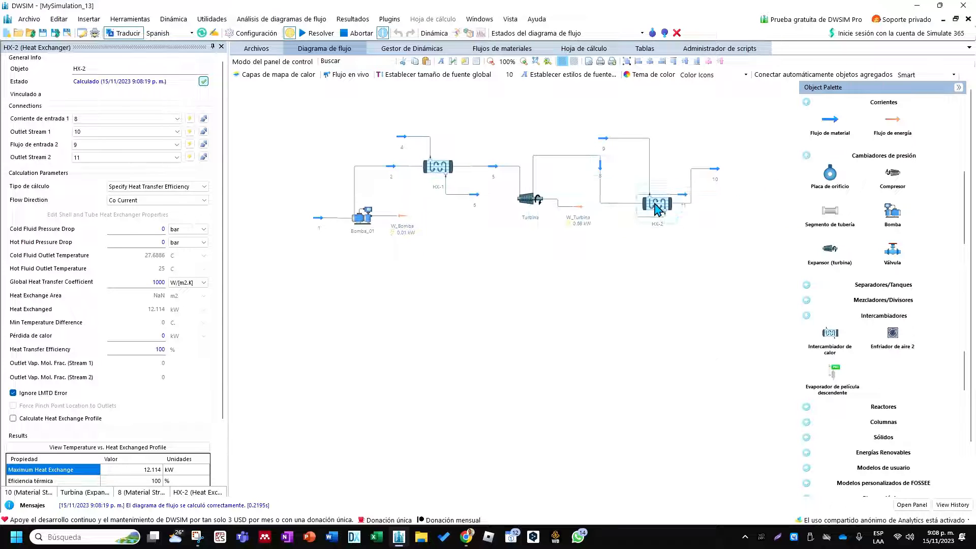
Step: Rotate HX-2 by +180° and position it below the turbine, with stream 10 to its left and stream 11 above it
right_click(643, 246)
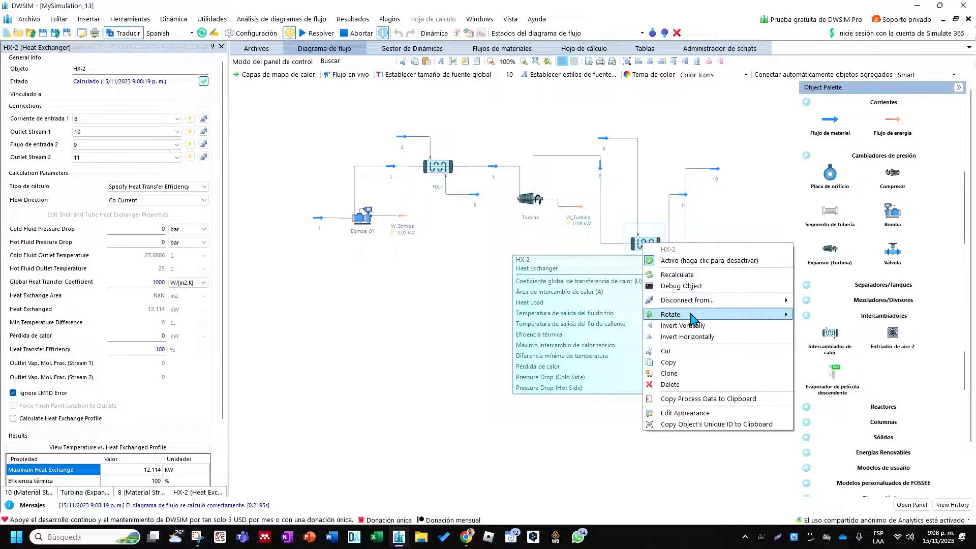
mouse_move(784, 314)
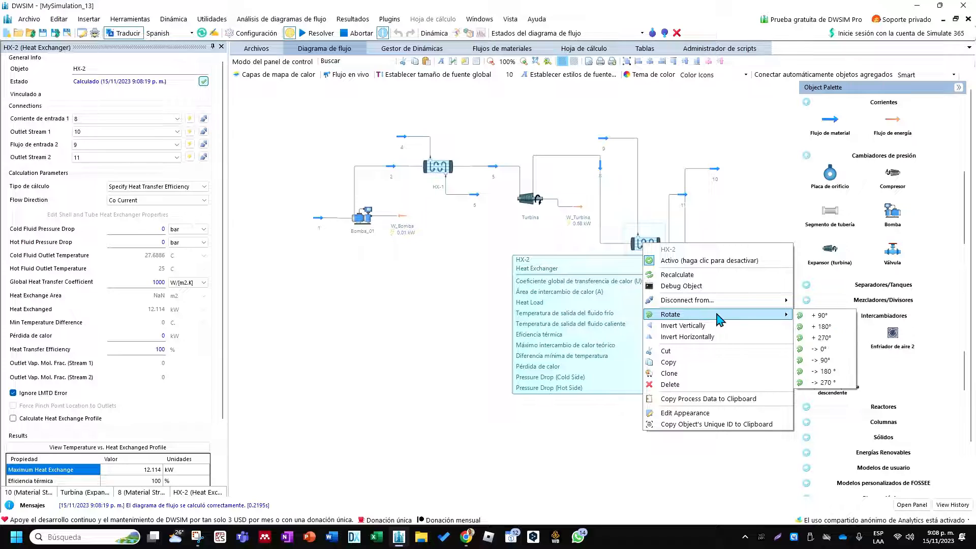
click(828, 326)
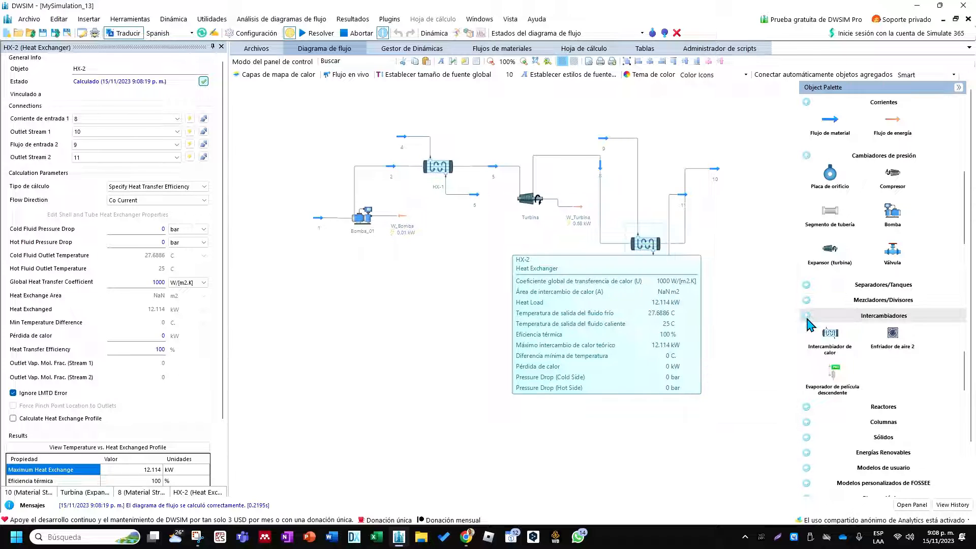
drag(599, 273, 534, 278)
drag(713, 175, 569, 273)
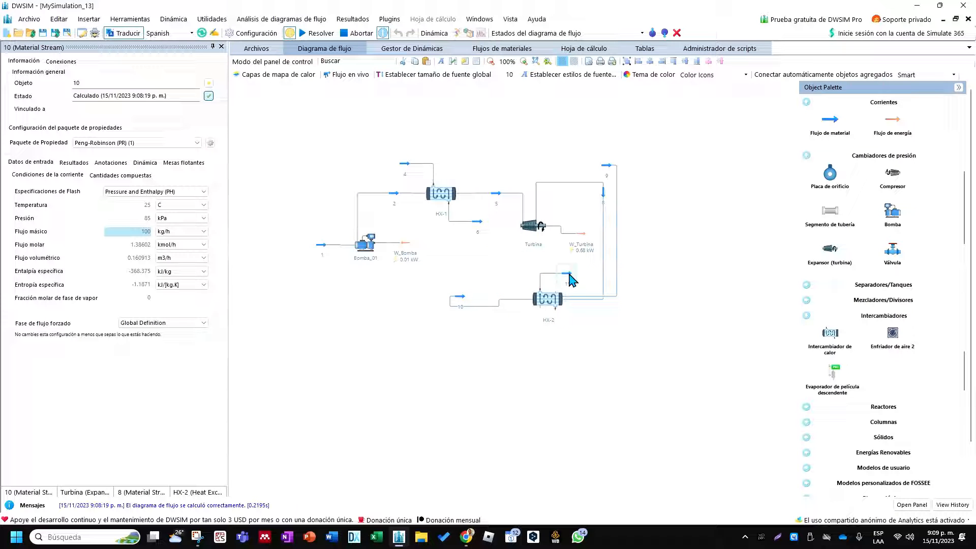
Step: Move stream 9 below and to the left of HX-2 and invert stream 11 horizontally
click(557, 305)
scroll(557, 305, up, 6)
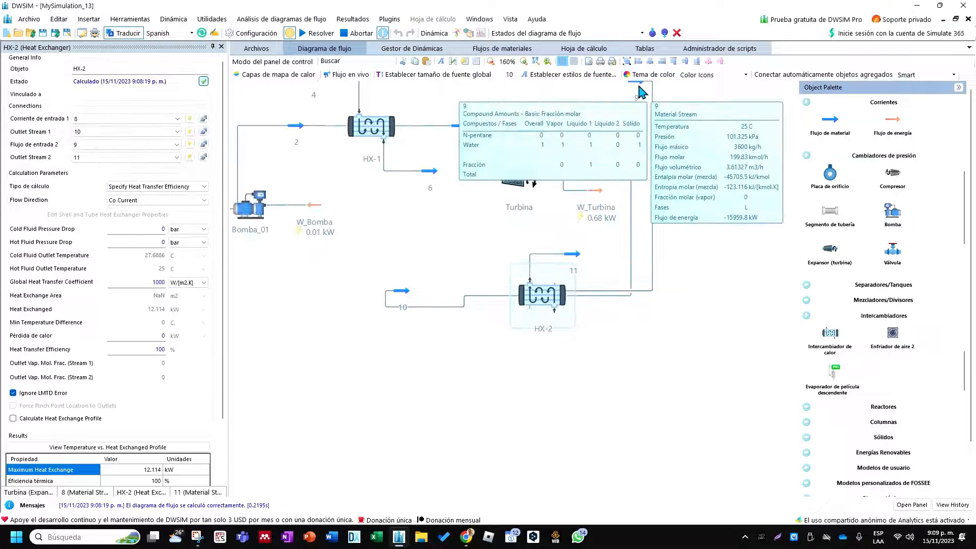
drag(639, 92, 472, 346)
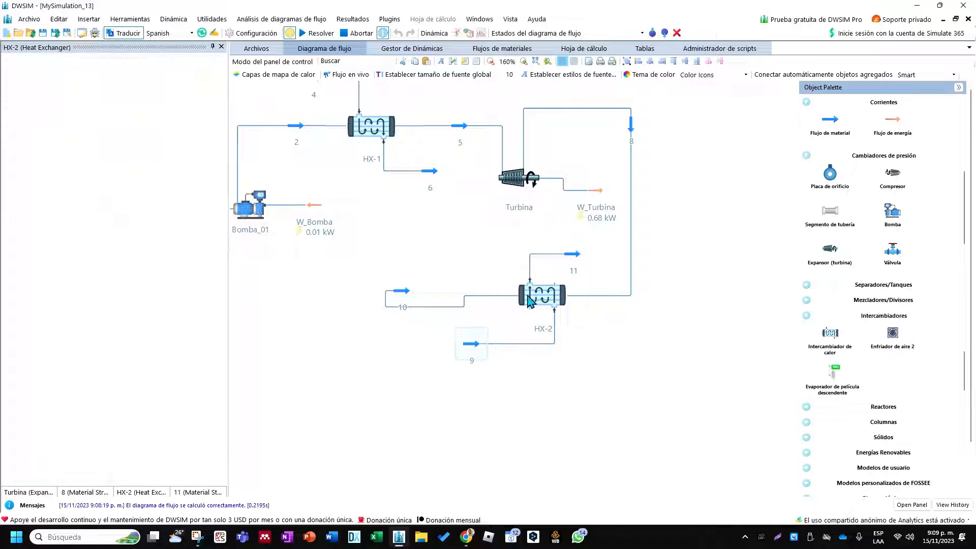
right_click(573, 257)
click(616, 346)
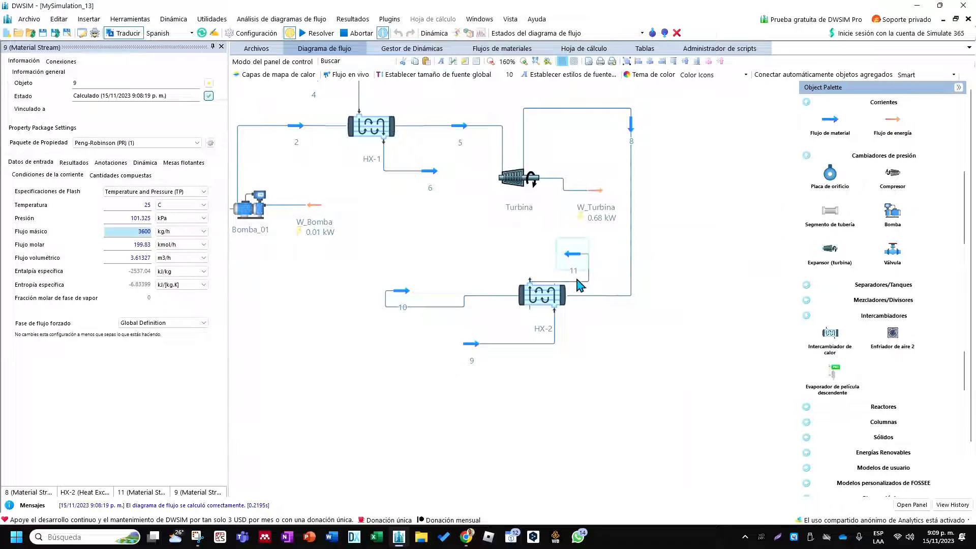
Step: Move stream 11 to the upper left of HX-2, and invert stream 9 horizontally and place it at HX-2's lower right
drag(573, 255, 473, 259)
click(472, 258)
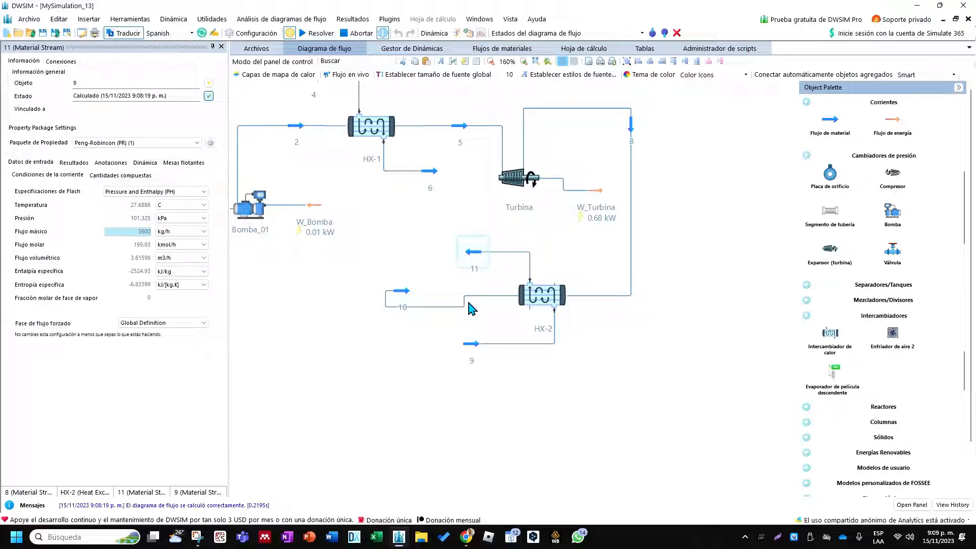
right_click(469, 344)
click(509, 394)
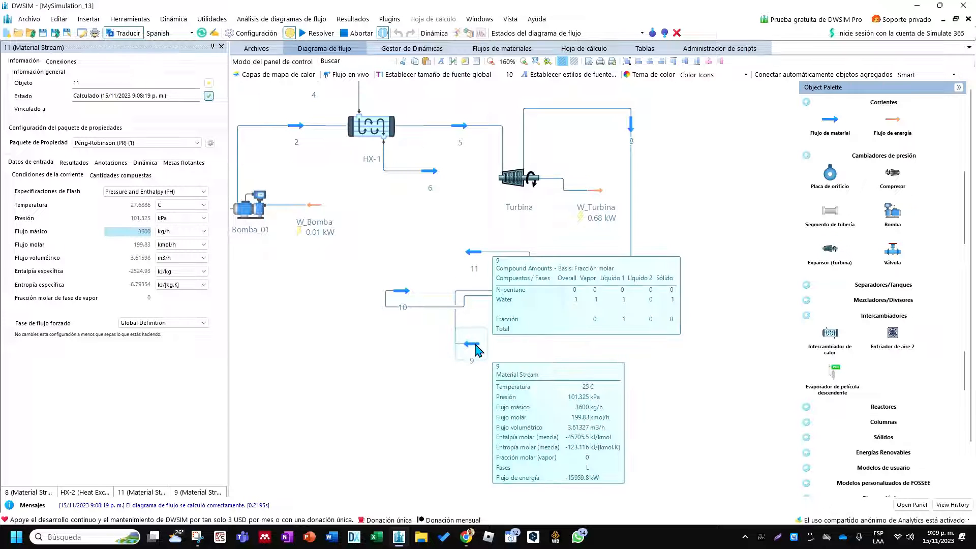
drag(469, 344, 613, 344)
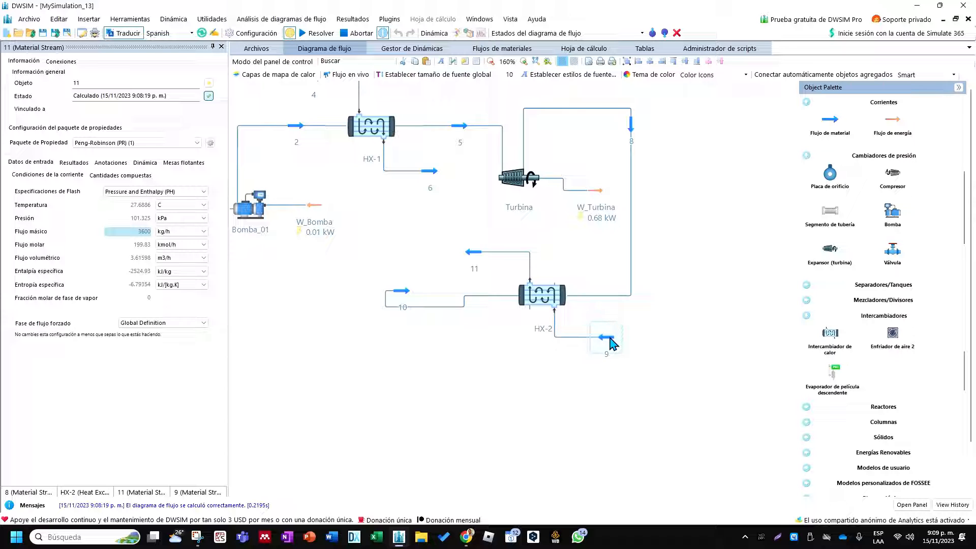
Step: Invert stream 10 horizontally and align it to the left of HX-2, level with the exchanger
right_click(402, 290)
click(445, 388)
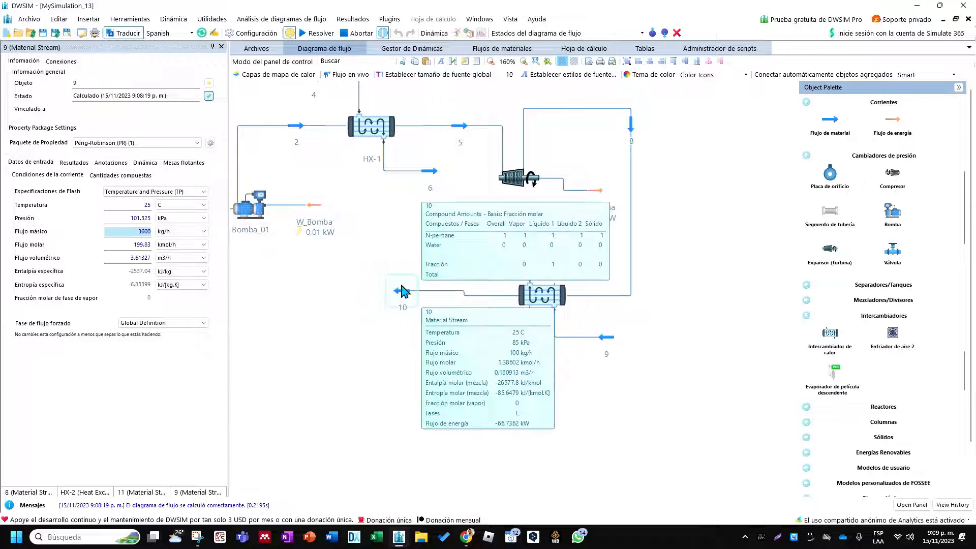
drag(401, 297, 429, 298)
scroll(436, 299, down, 2)
scroll(376, 270, up, 2)
scroll(405, 271, down, 2)
scroll(331, 278, up, 2)
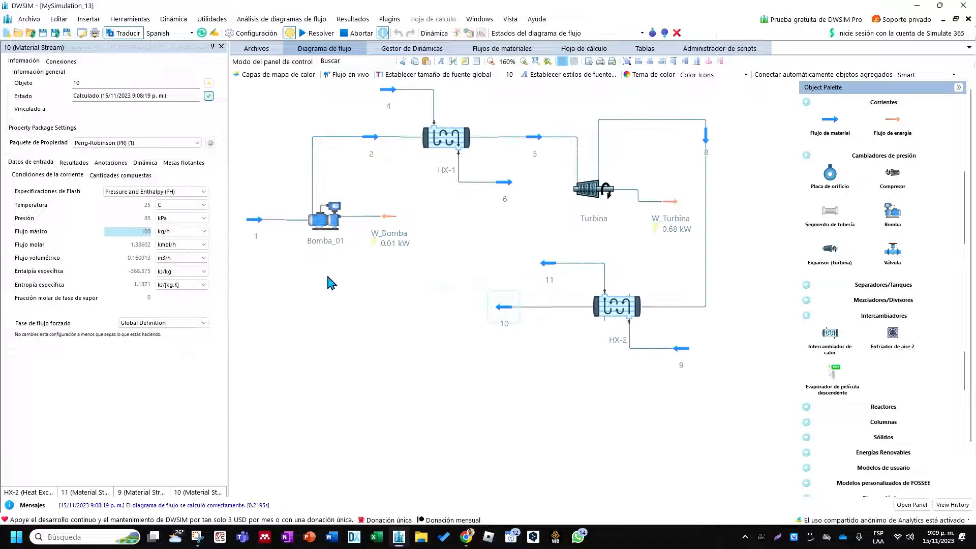
Step: Invert stream 1 horizontally and place it to the left of stream 10, level with it
drag(257, 227, 282, 297)
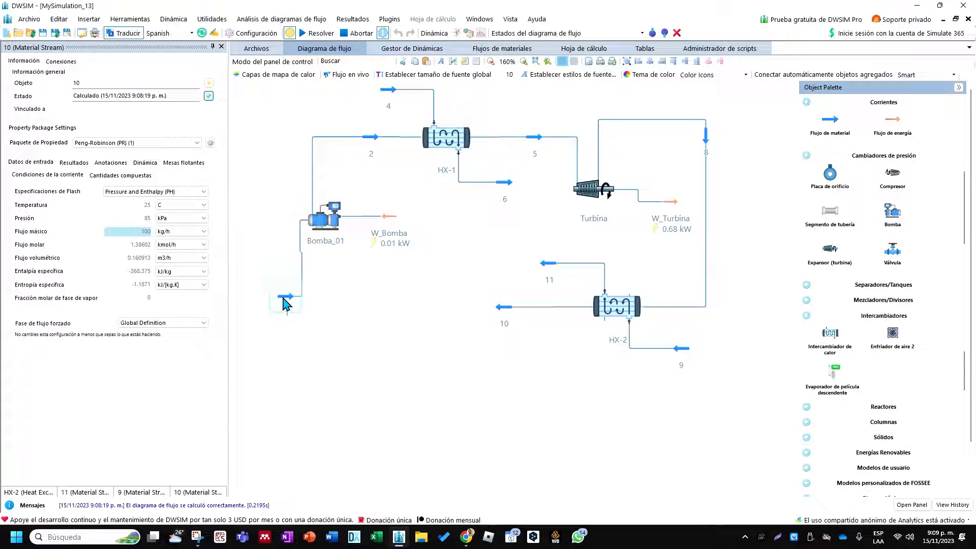
right_click(282, 297)
click(328, 394)
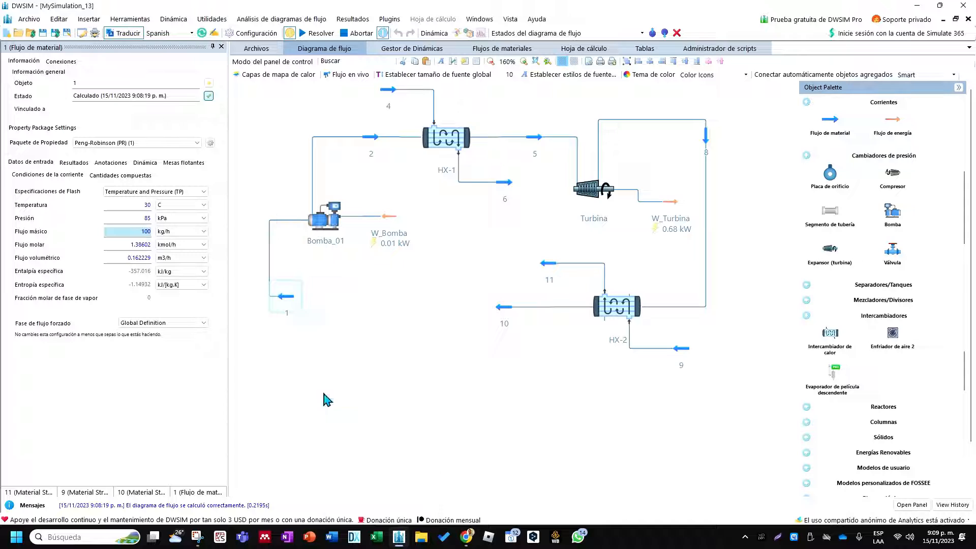
drag(282, 296, 448, 310)
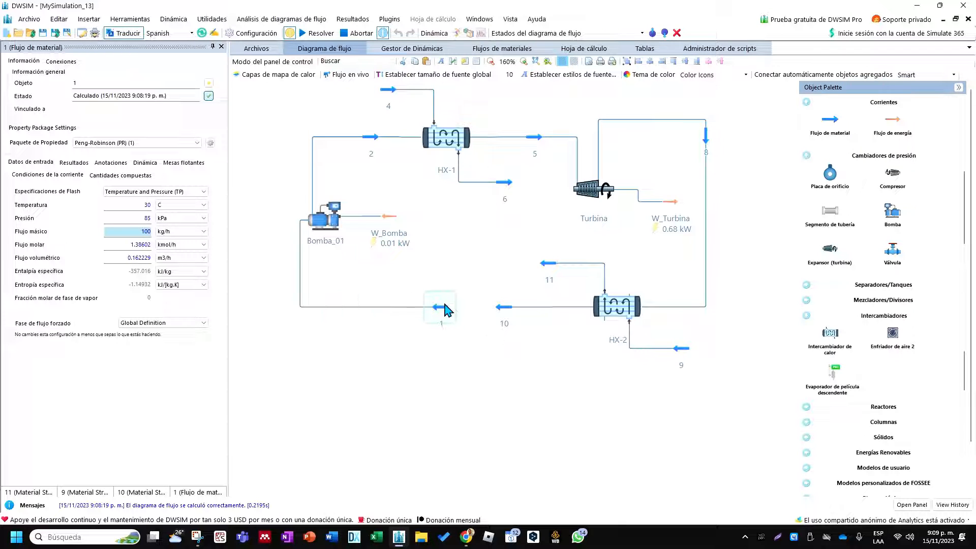
Step: Fine-tune the positions of streams 8, 4 and 6, and align the W_Turbina energy stream with the turbine
scroll(441, 336, down, 1)
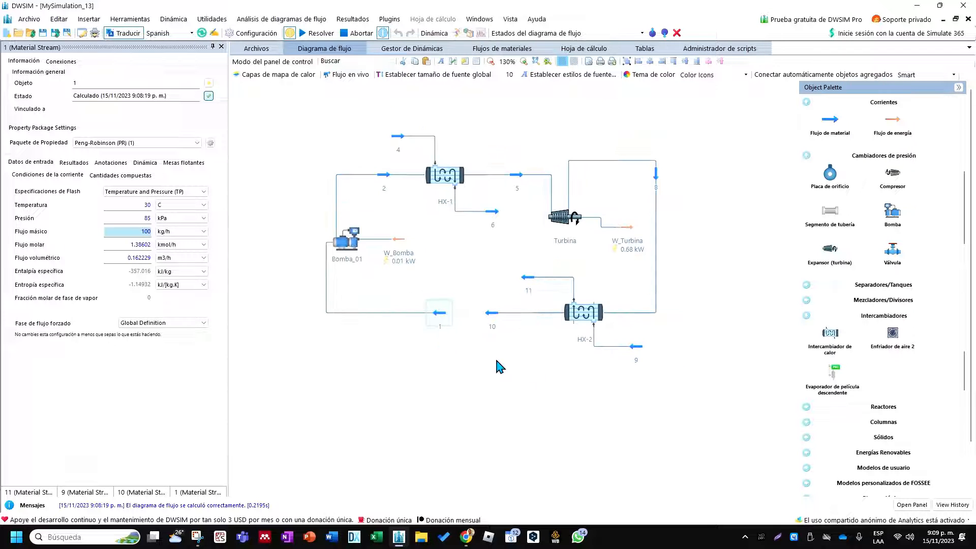
scroll(708, 224, up, 1)
mouse_move(646, 175)
mouse_down()
mouse_move(651, 193)
mouse_move(655, 185)
mouse_up()
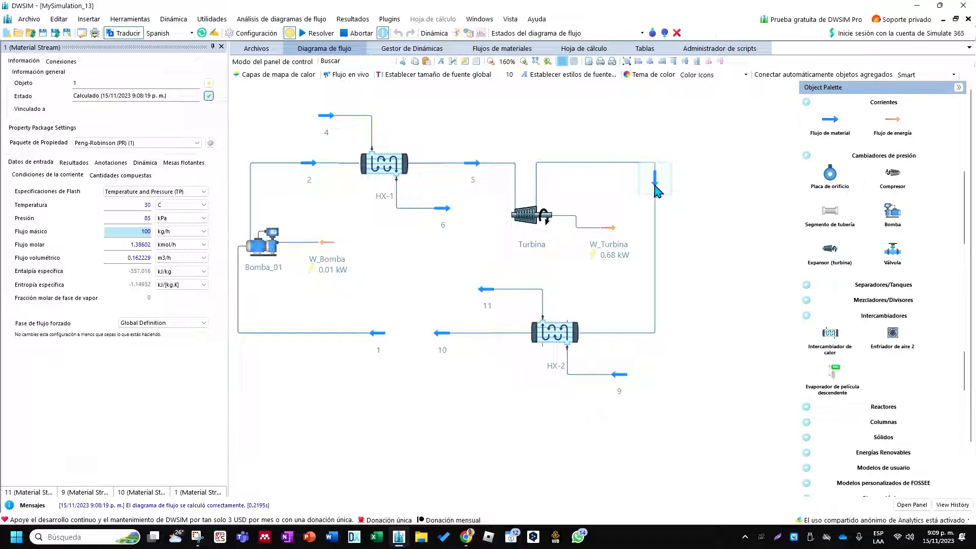
scroll(576, 234, down, 1)
scroll(506, 232, up, 1)
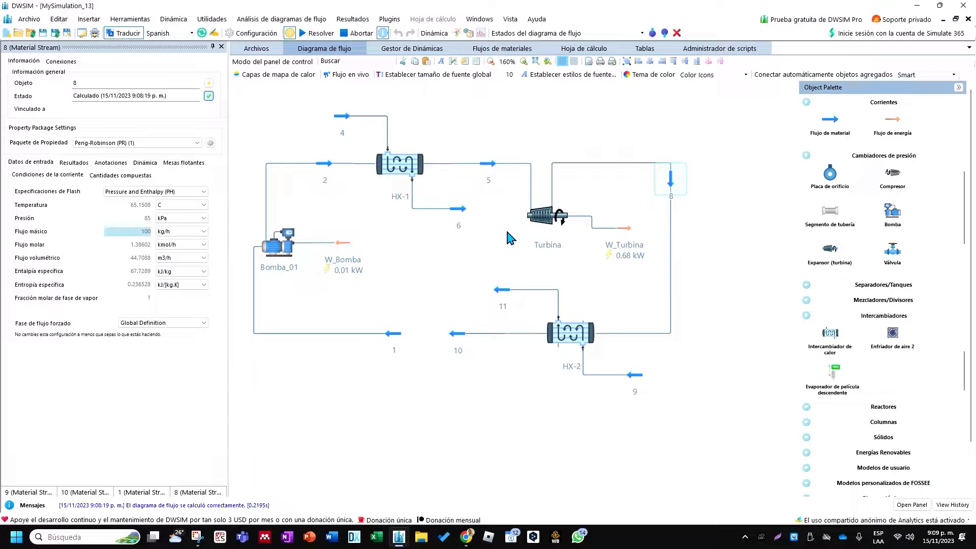
drag(631, 230, 635, 224)
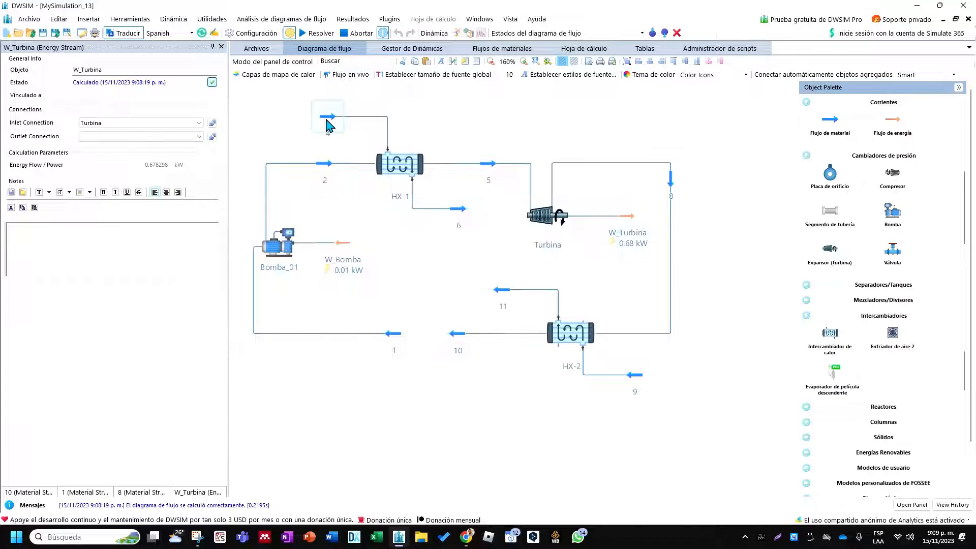
click(327, 122)
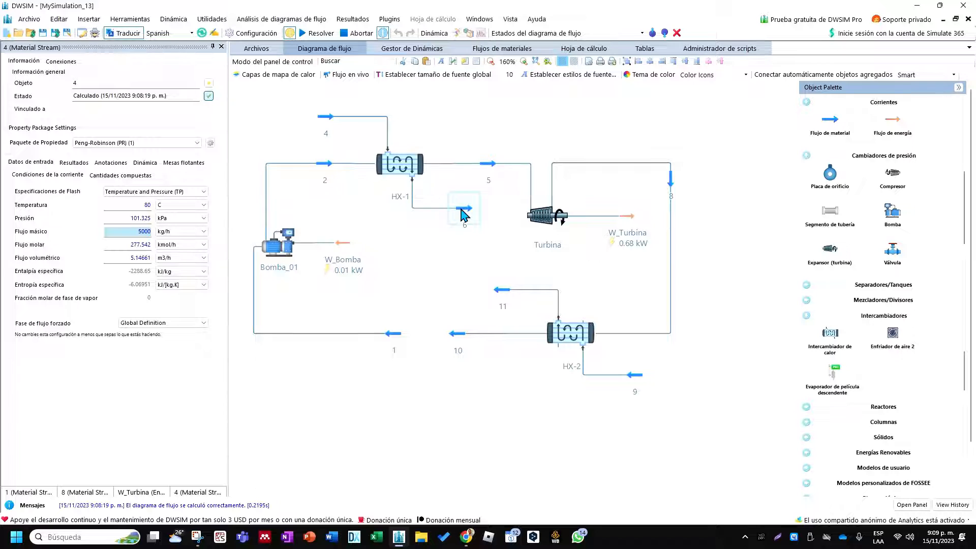
click(463, 215)
Step: Shift stream 1 left, then add a recycle block below the gap before stream 10 and invert the block horizontally
drag(399, 336, 383, 338)
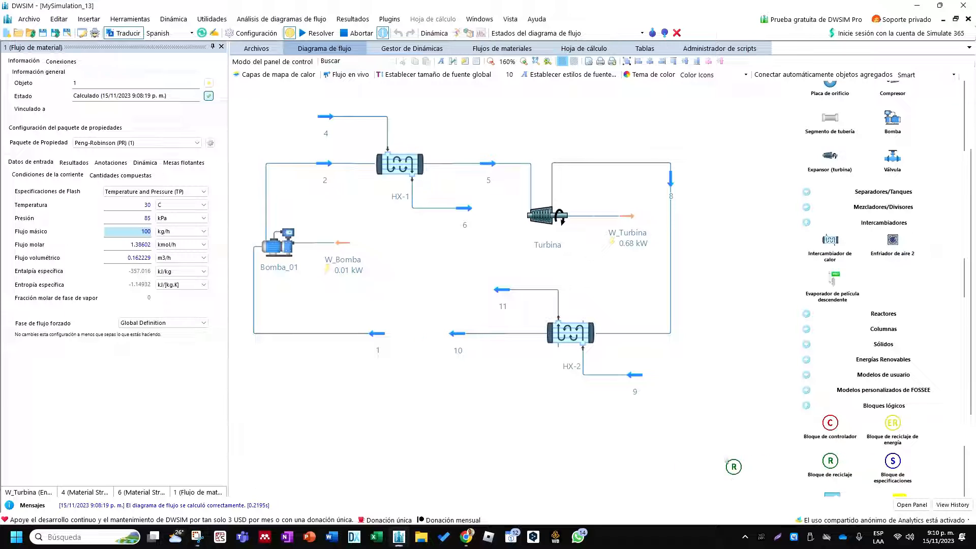
drag(831, 460, 417, 359)
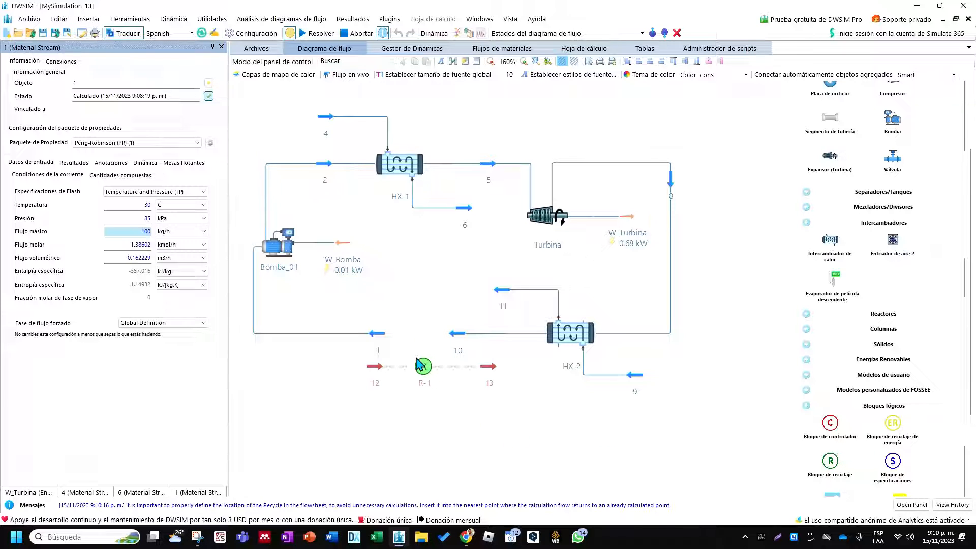
click(380, 375)
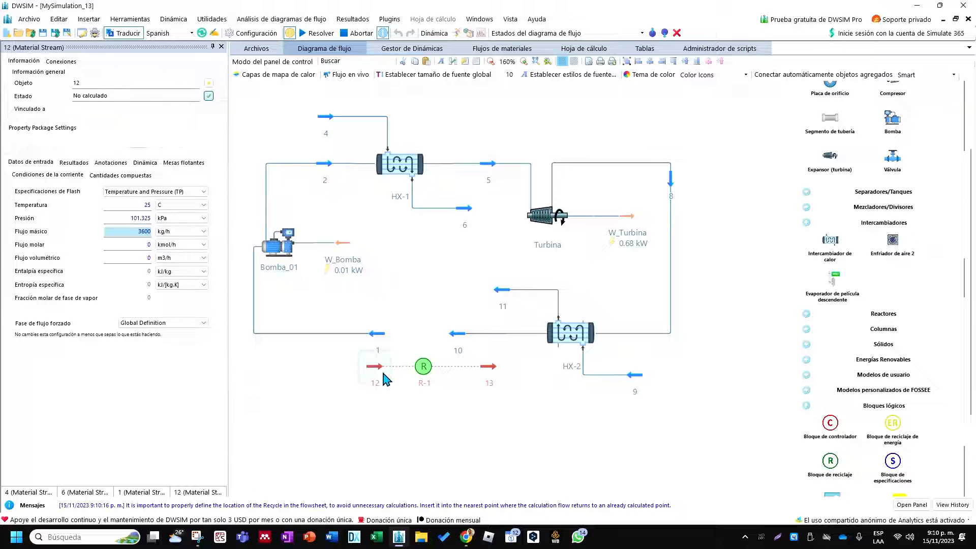
click(423, 368)
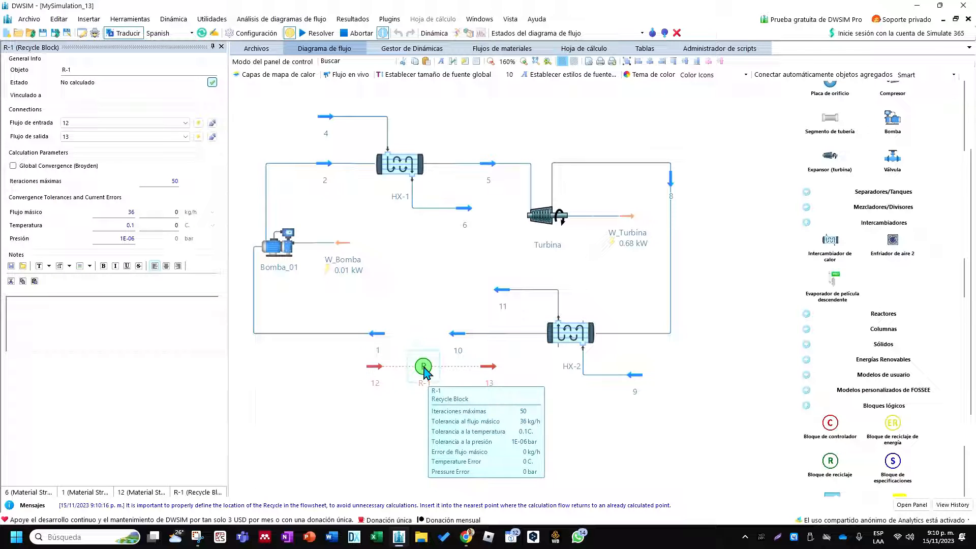
right_click(425, 372)
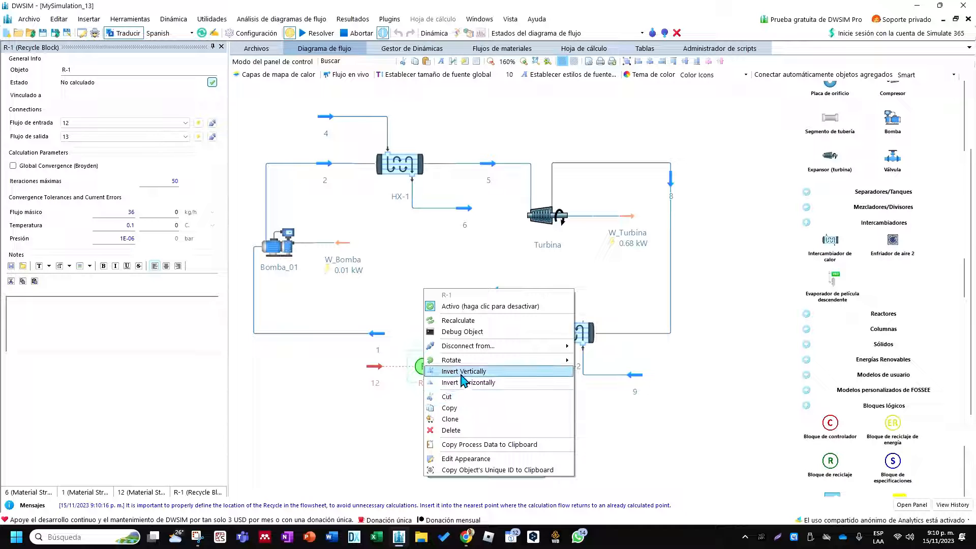
click(463, 371)
Step: Delete streams 12 and 13 attached to recycle block R-1
click(387, 378)
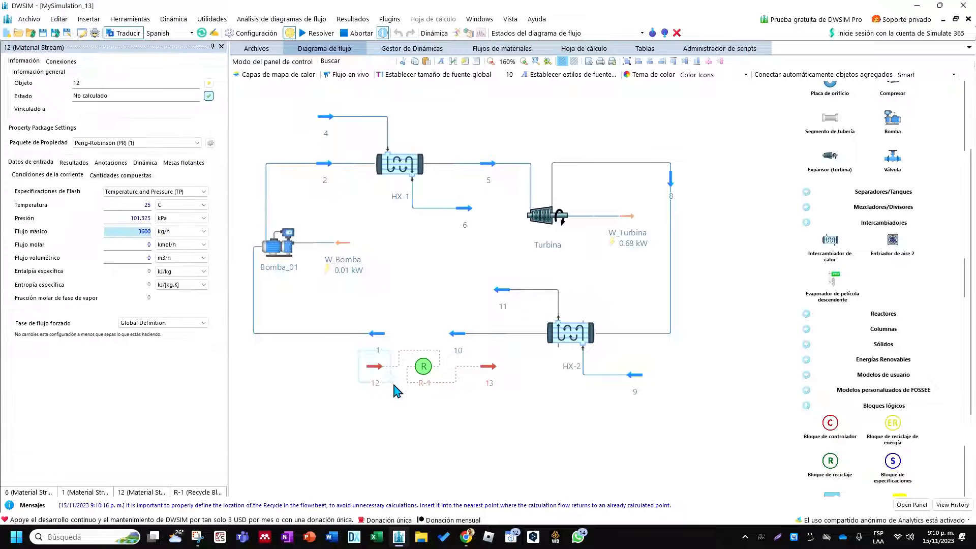
drag(377, 366, 423, 306)
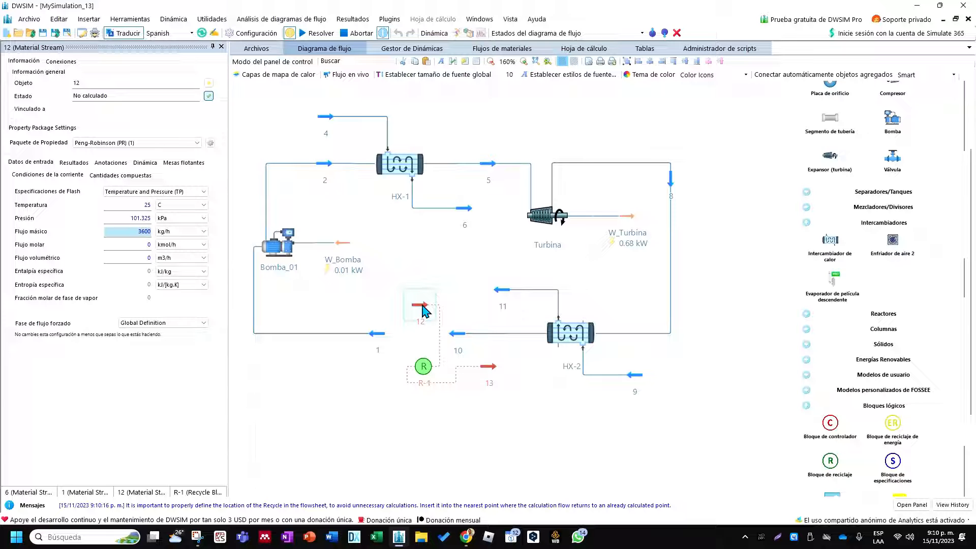
key(Delete)
click(470, 314)
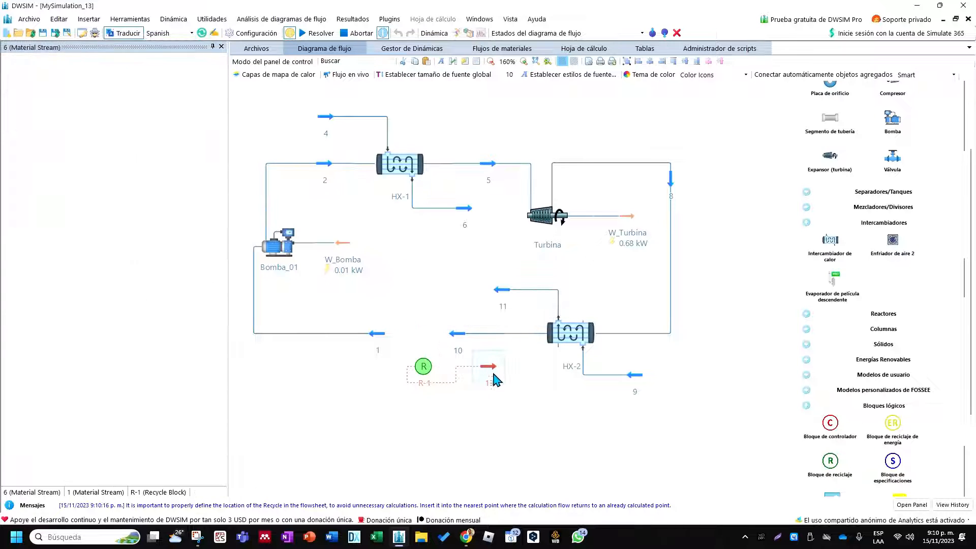
click(495, 379)
key(Delete)
click(471, 314)
Step: Connect stream 10 as R-1's inlet and stream 1 as its outlet, and align the block between the two streams
click(423, 373)
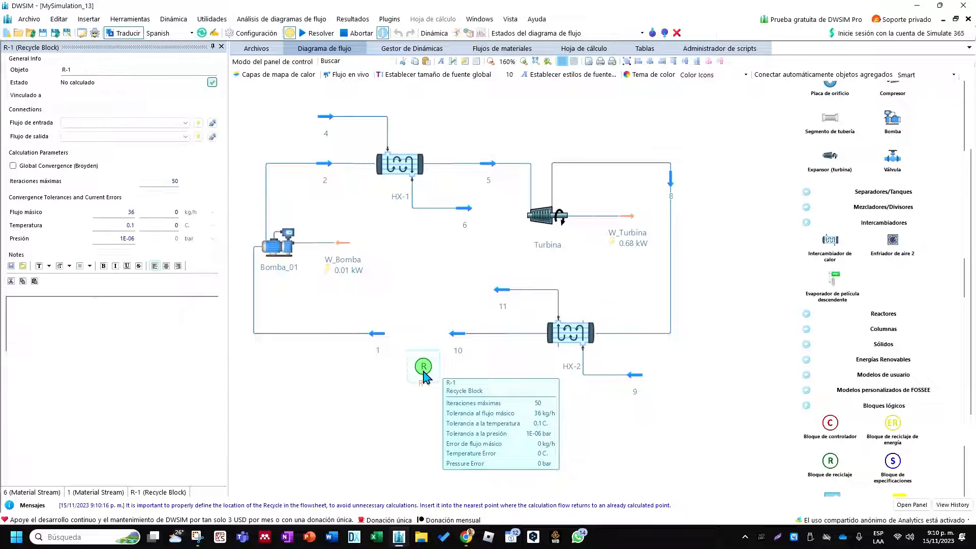
click(185, 127)
click(161, 148)
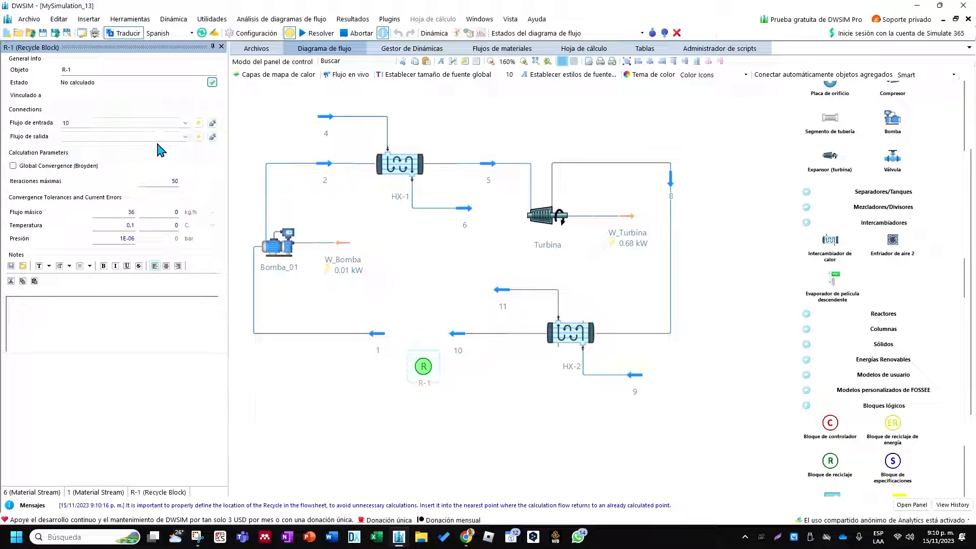
click(186, 136)
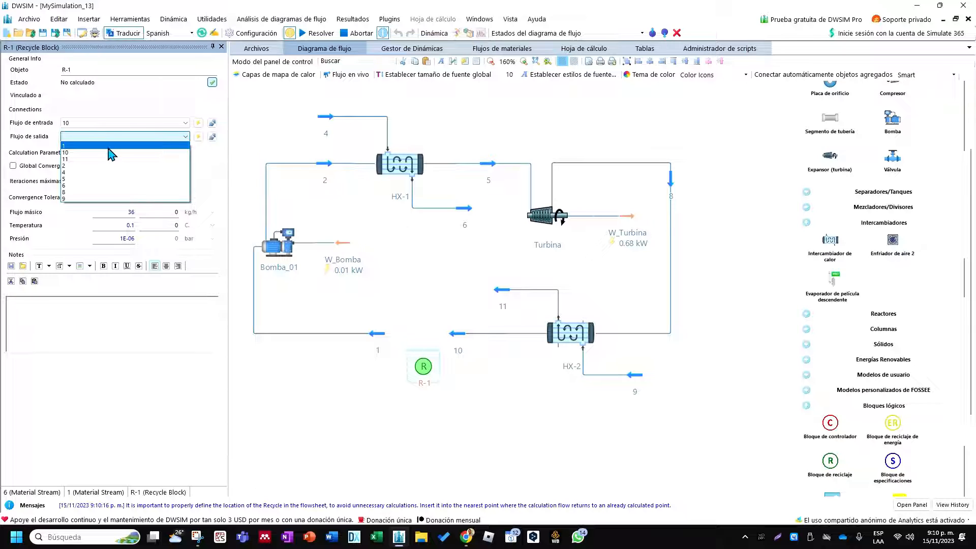
click(109, 146)
drag(427, 378, 420, 346)
Step: Solve the flowsheet and compare the conditions of streams 1 and 10 on either side of the recycle block
click(316, 34)
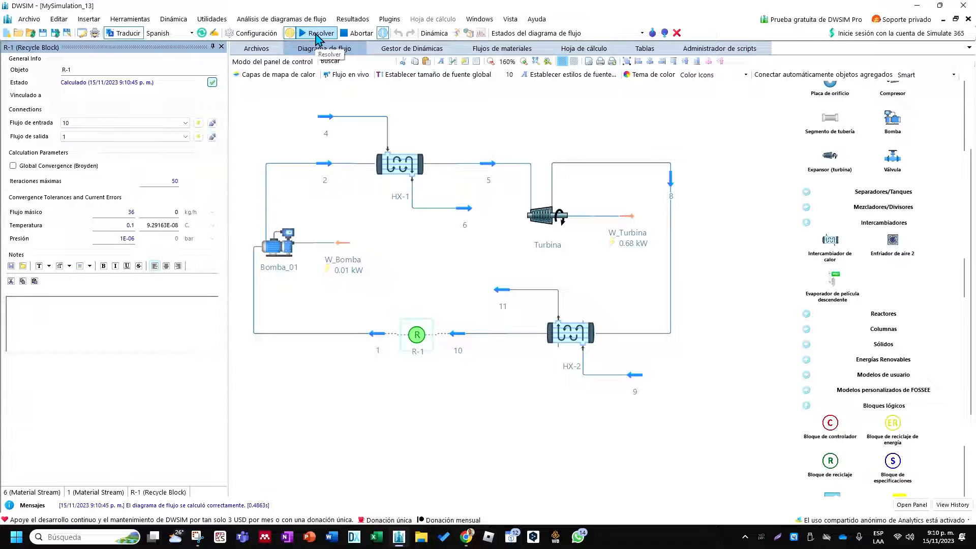
scroll(407, 381, up, 3)
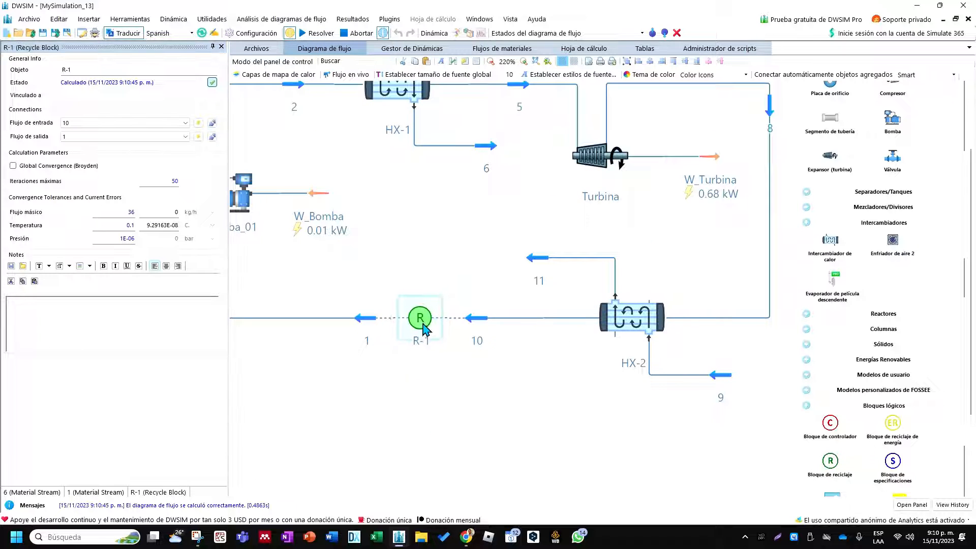
mouse_move(373, 321)
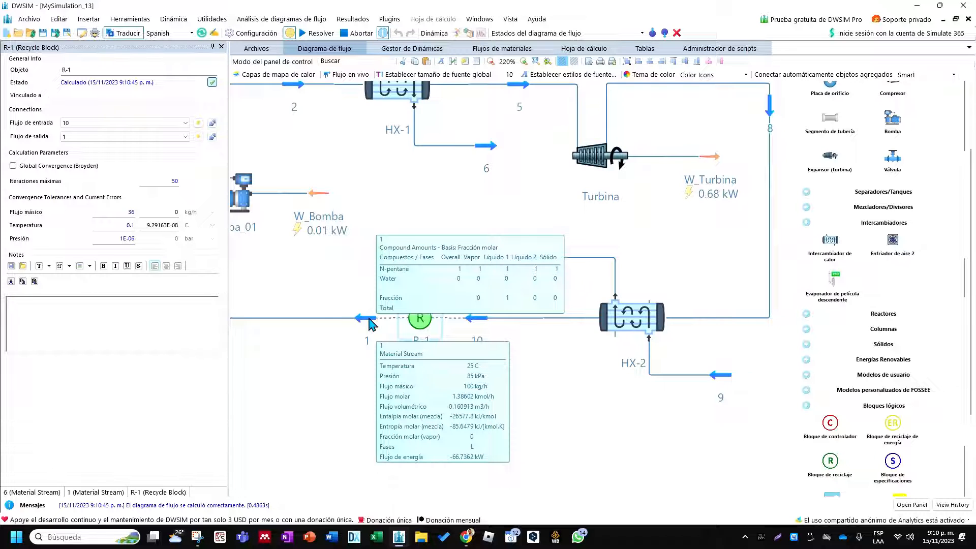
click(370, 323)
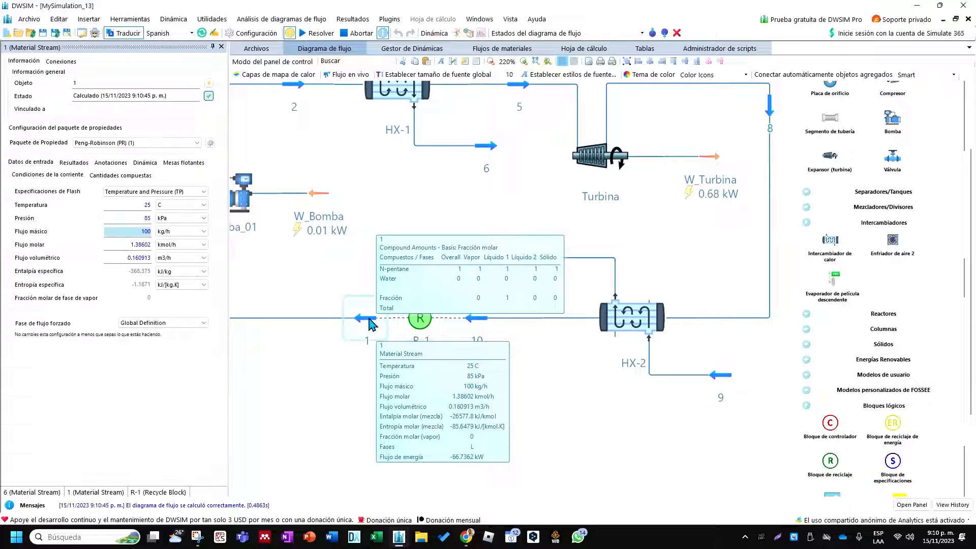
click(481, 322)
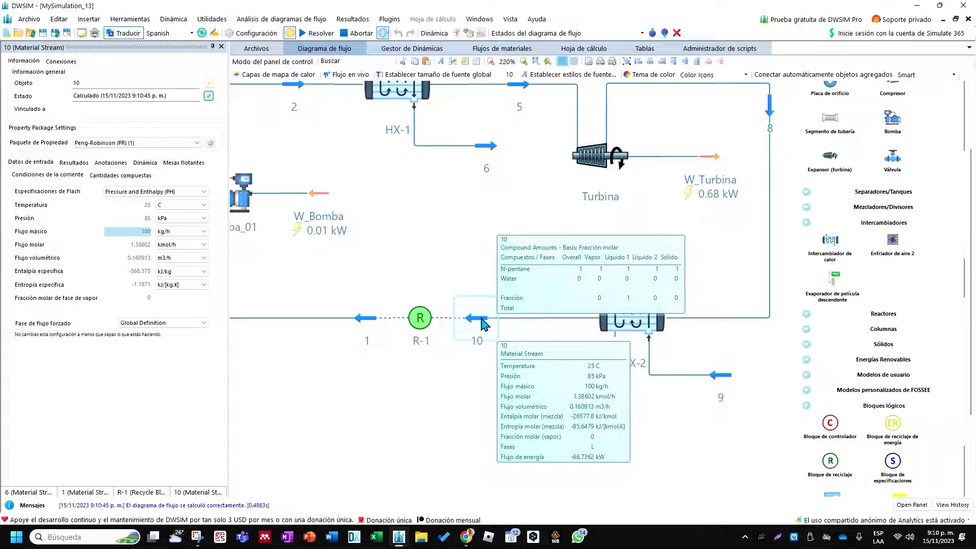
click(371, 320)
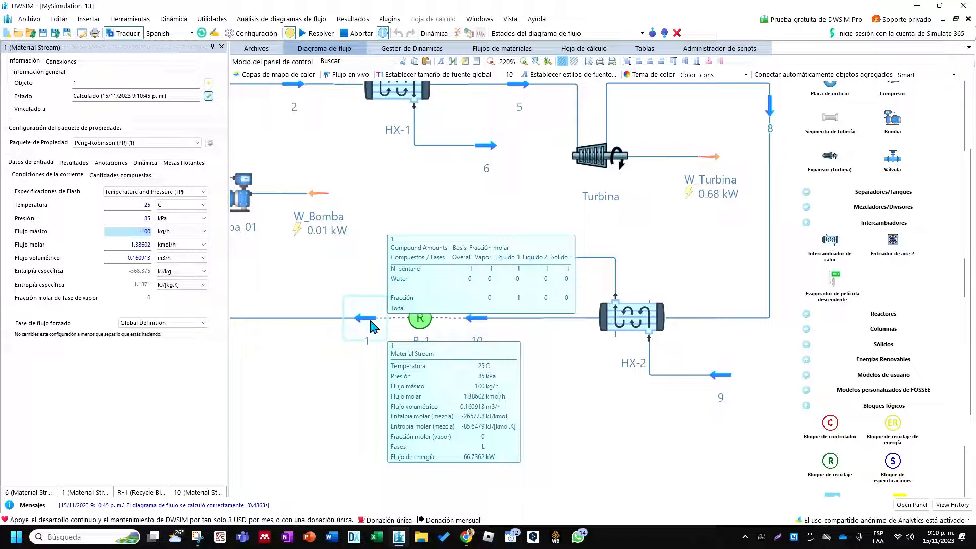
Step: Resubmit stream 1's temperature to recalculate the flowsheet, and compare its conditions with those of stream 10
double_click(143, 204)
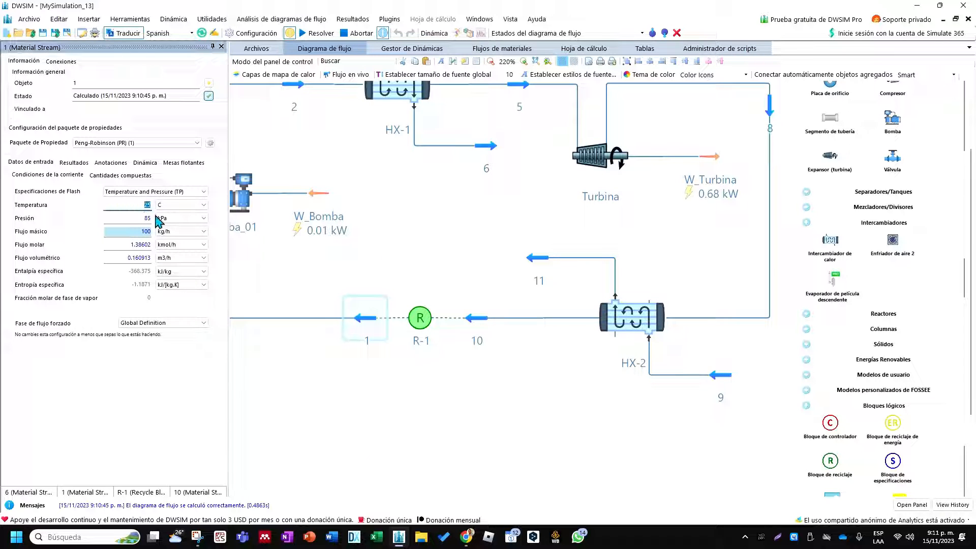
key(Return)
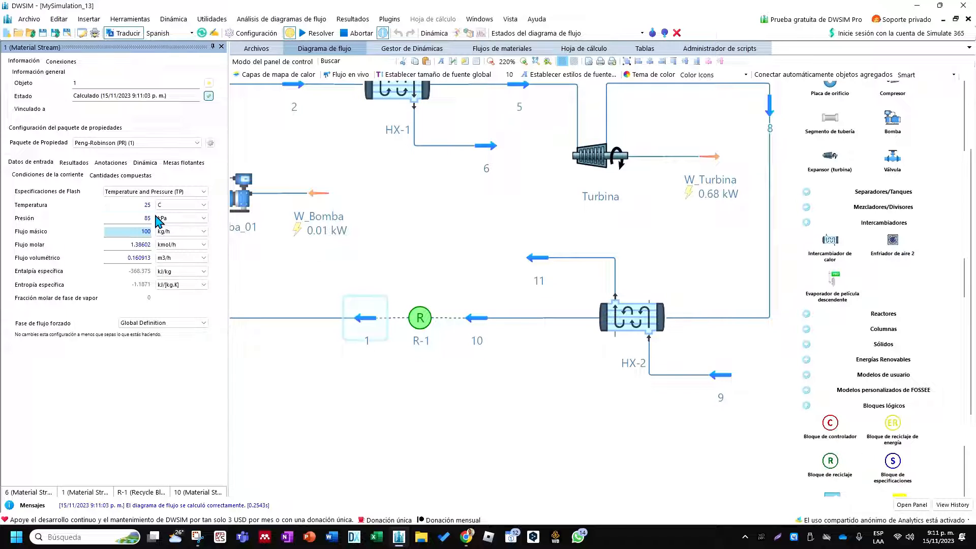
mouse_move(474, 323)
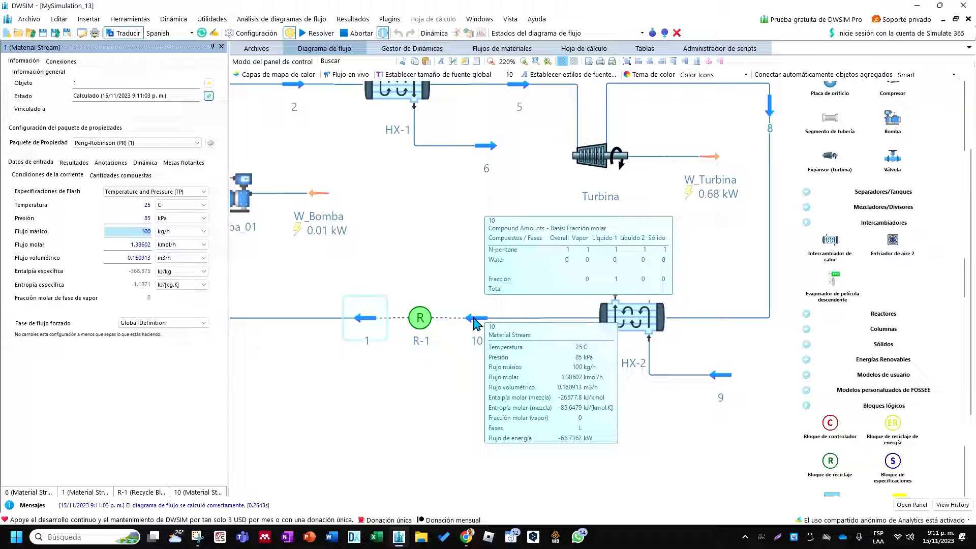
mouse_move(372, 322)
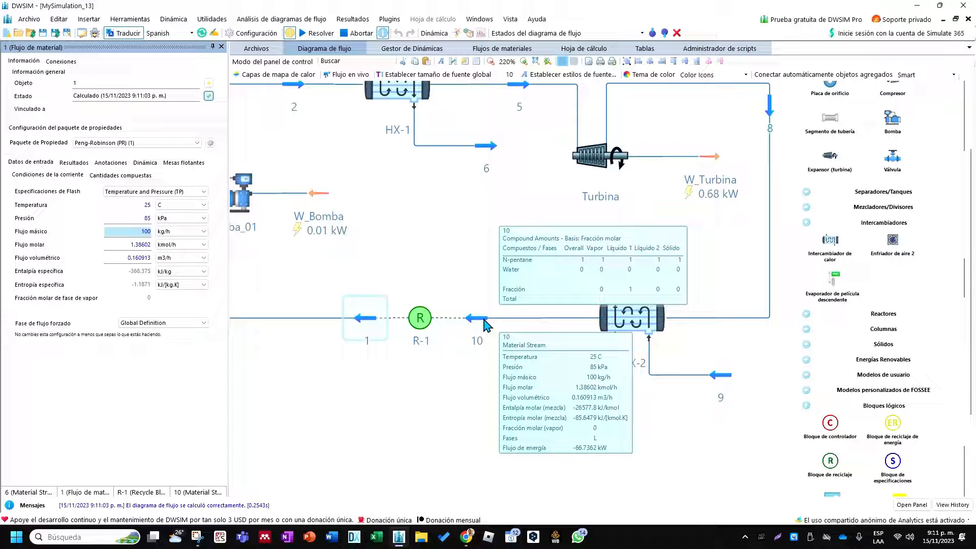
double_click(144, 218)
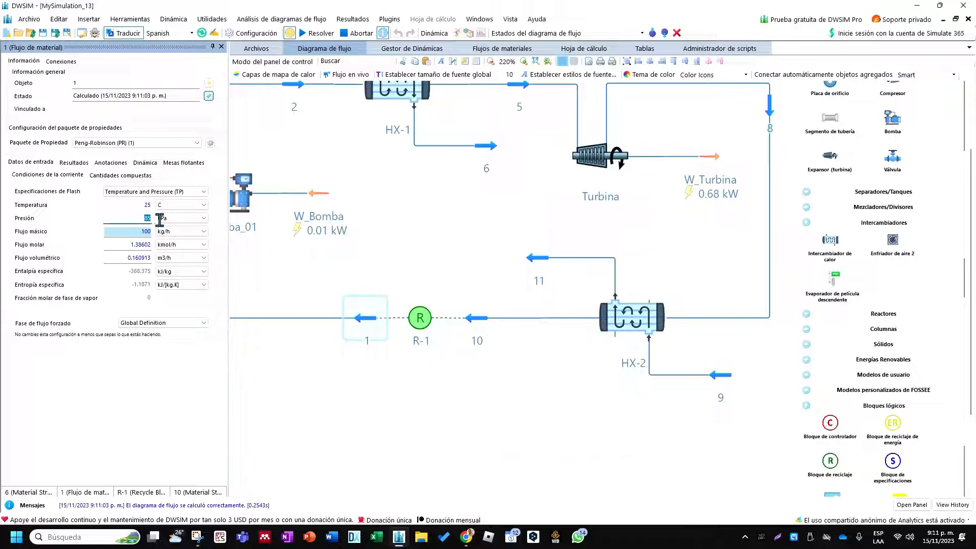
click(402, 277)
scroll(422, 282, down, 1)
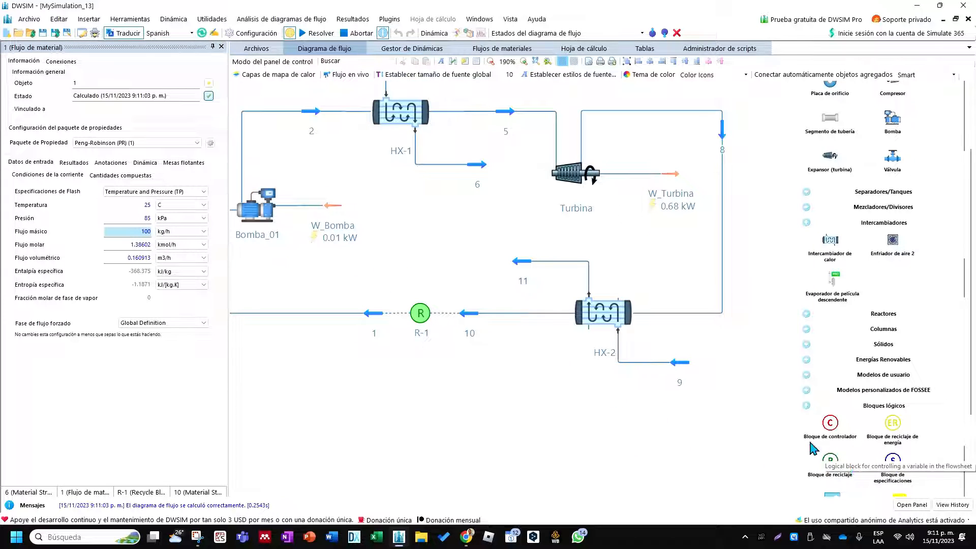
scroll(577, 422, down, 3)
scroll(490, 309, up, 3)
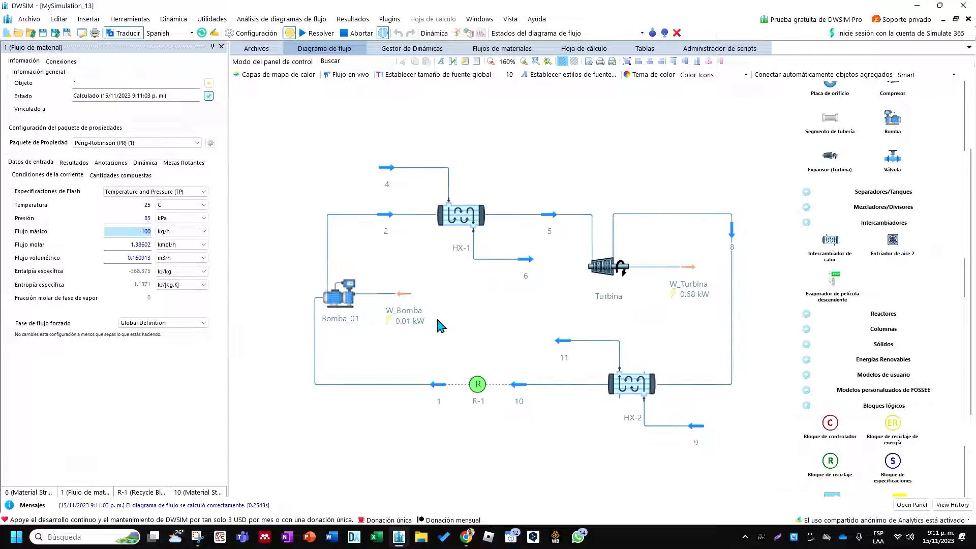
scroll(353, 227, down, 1)
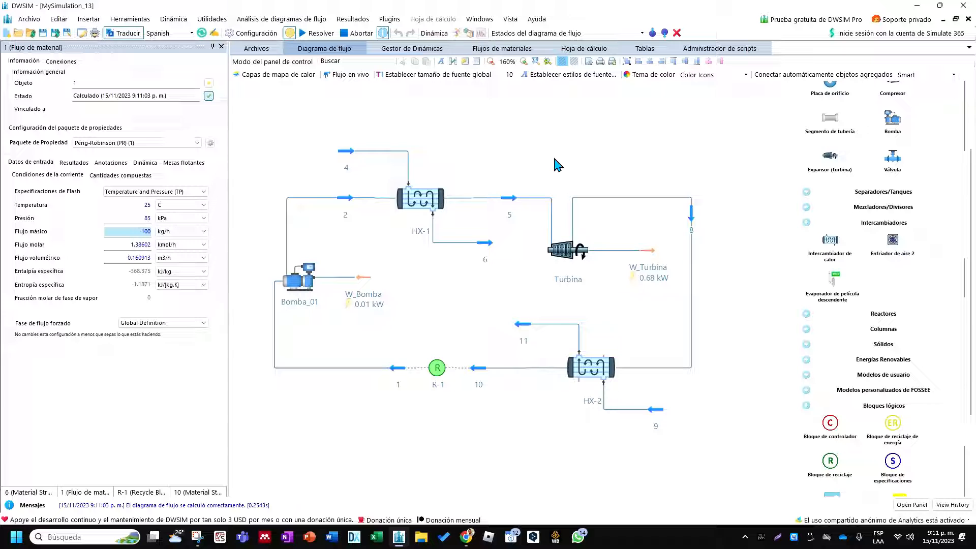
Step: Enter the labels QH, W Turbina, W Bomba and Eficiencia in cells C3 to C6 of the flowsheet's spreadsheet
click(587, 50)
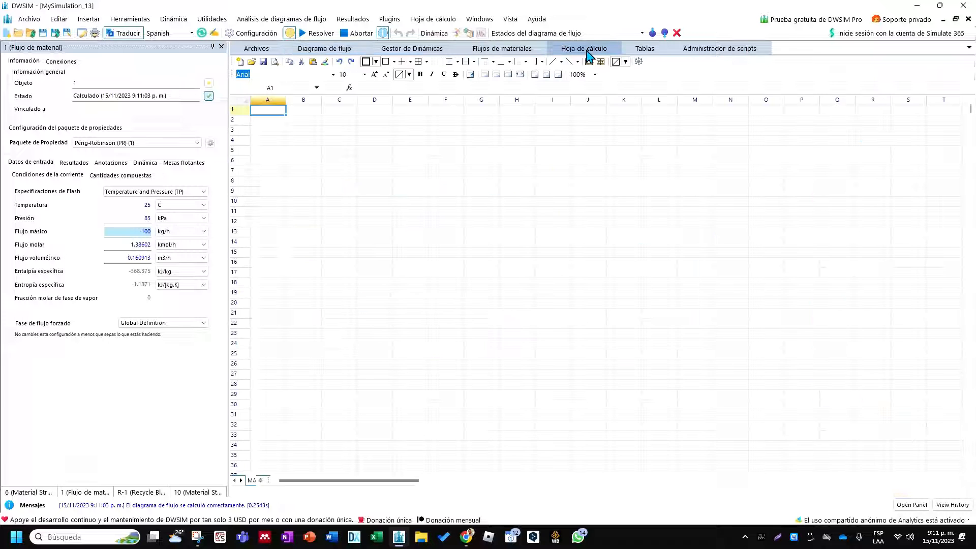
click(330, 133)
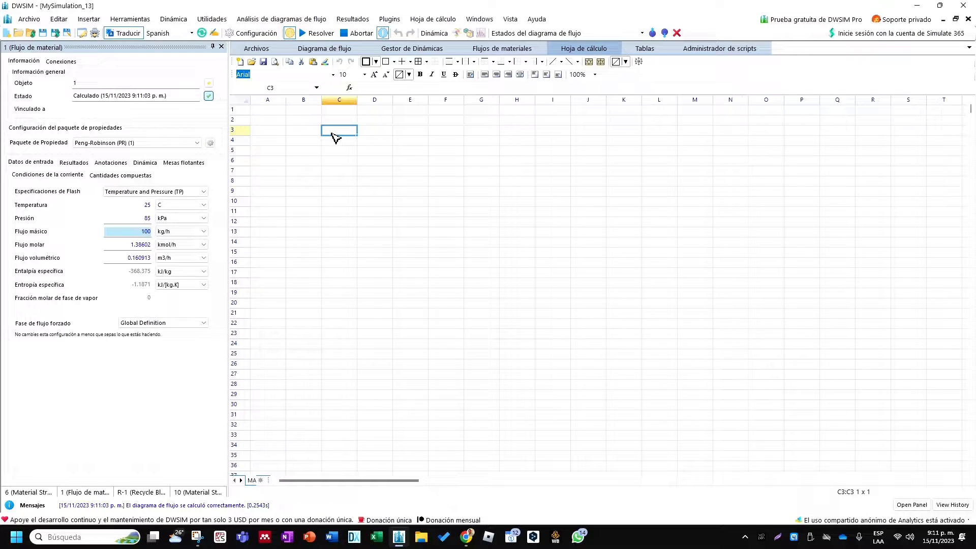
right_click(333, 137)
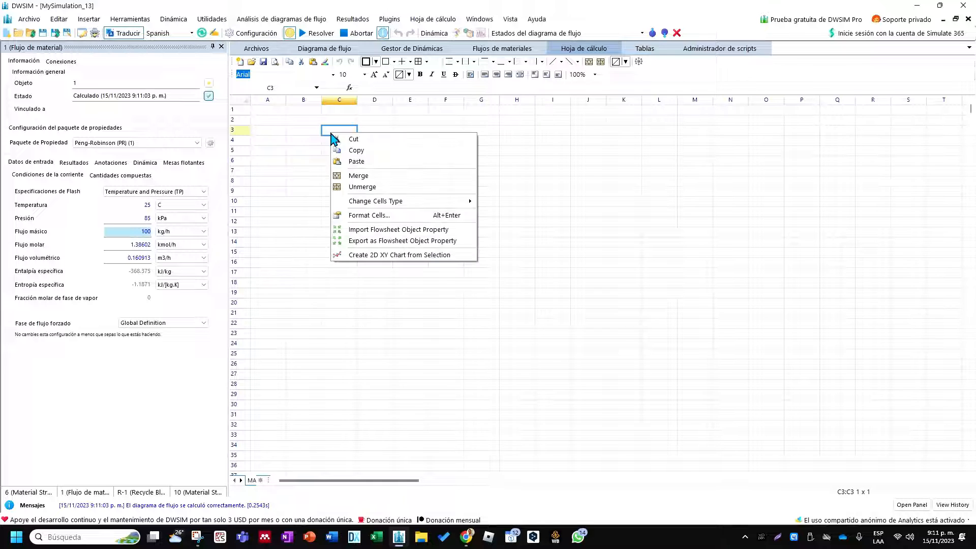
click(335, 150)
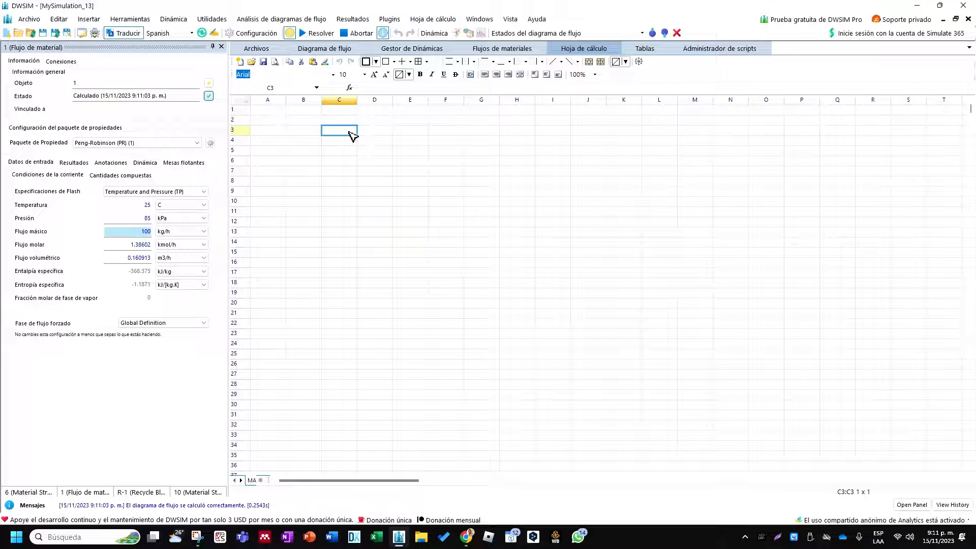
text(QH)
key(Return)
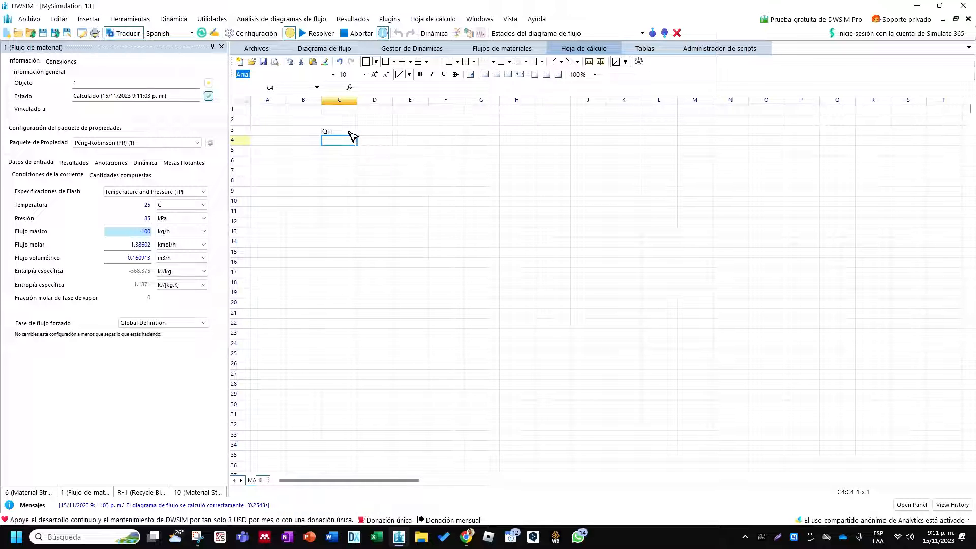
text(W Turbina)
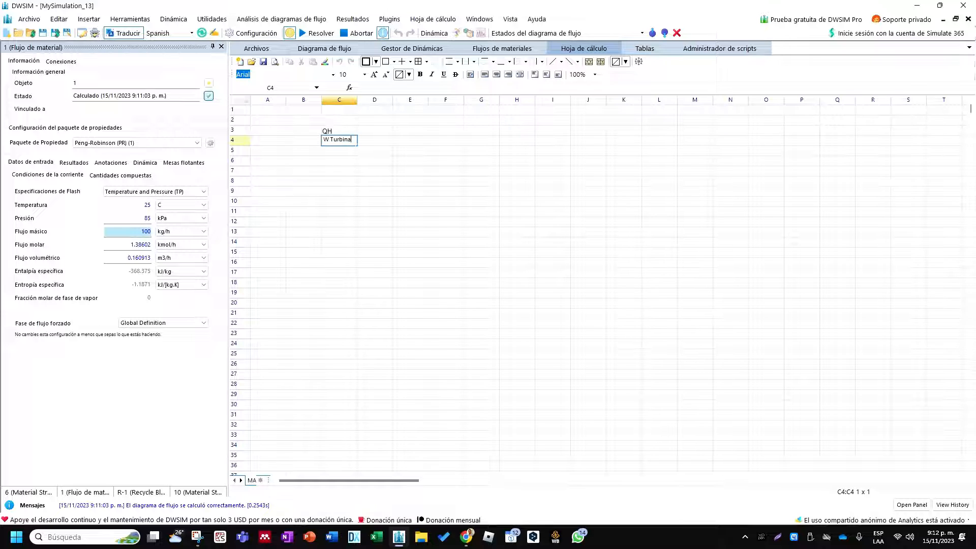
key(Return)
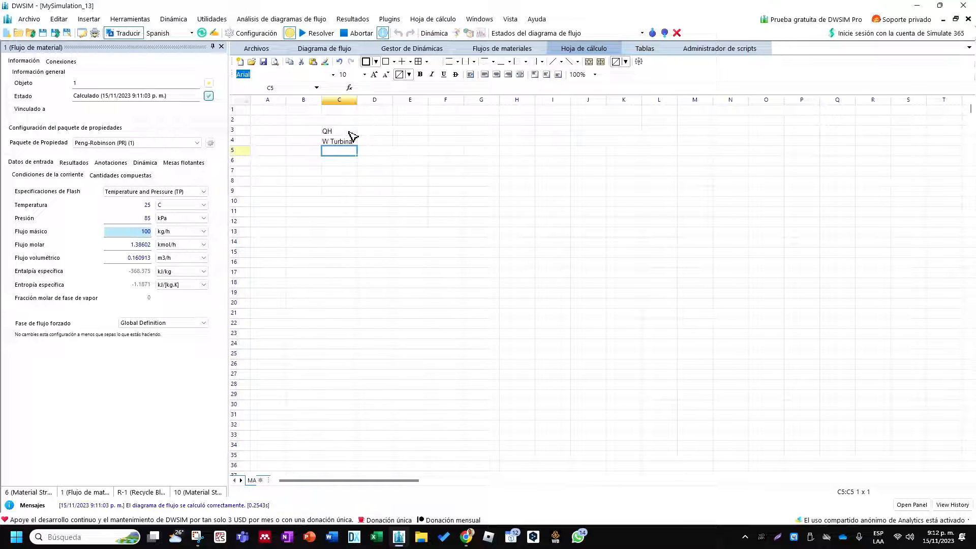
text(W Bomba)
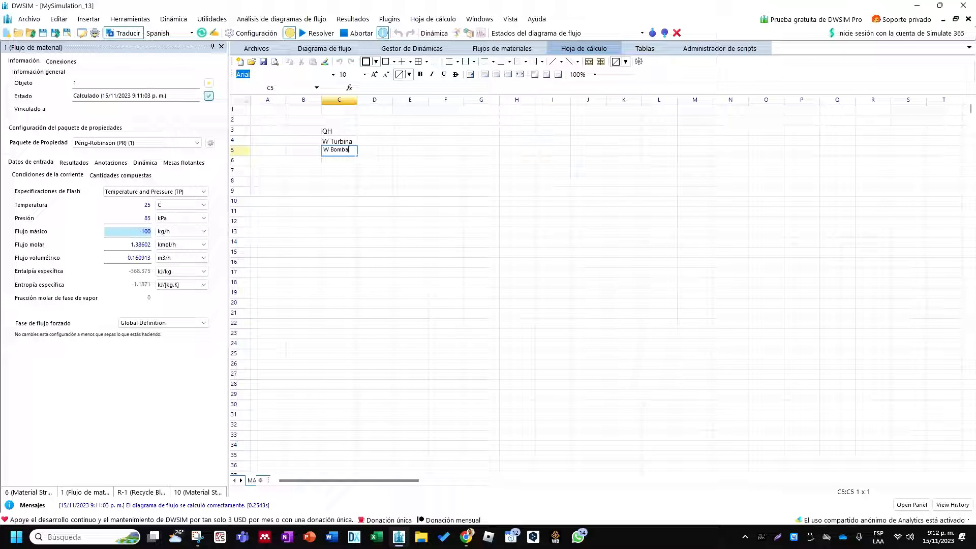
key(Return)
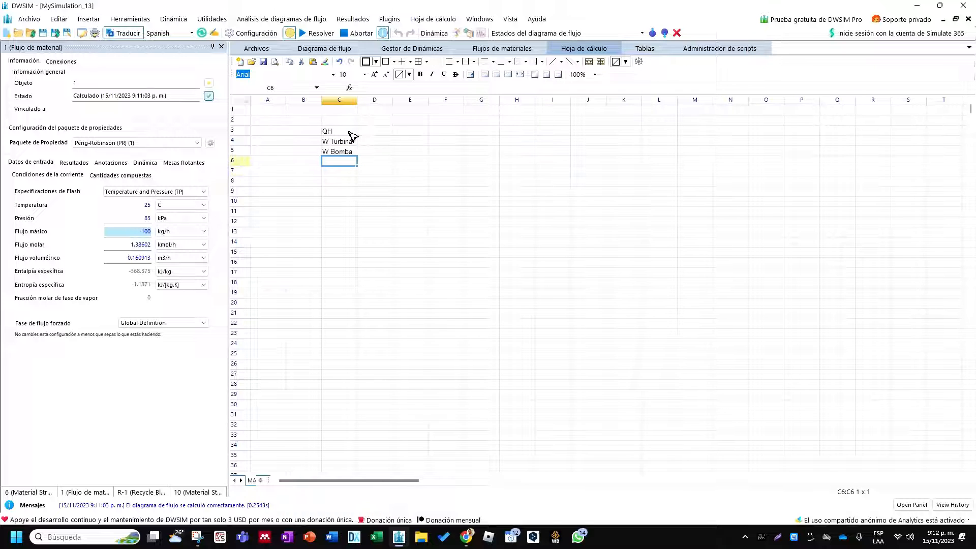
text(Eficiencia)
key(Tab)
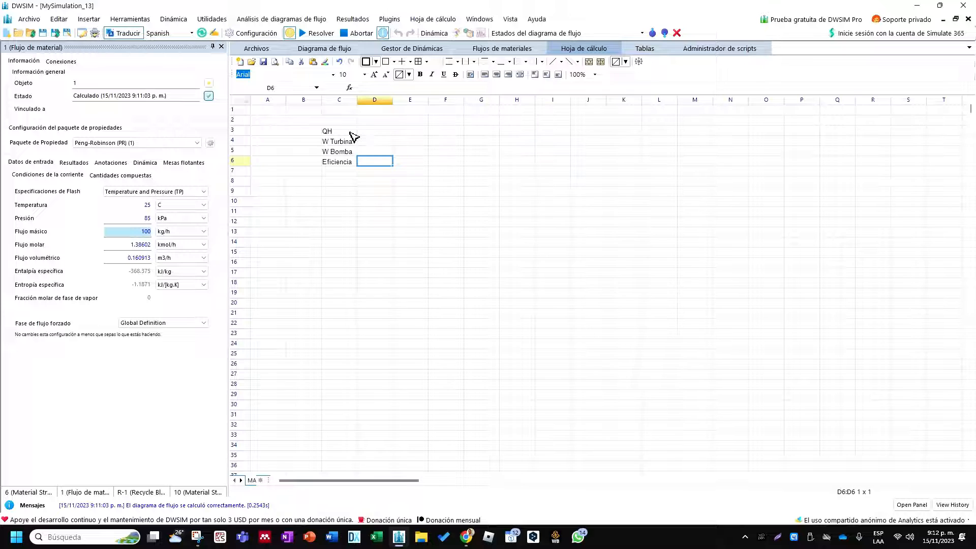
Step: Import the Heat Load of HX-1 in kW into cell D3 beside QH, and widen column D to show the full number
click(379, 132)
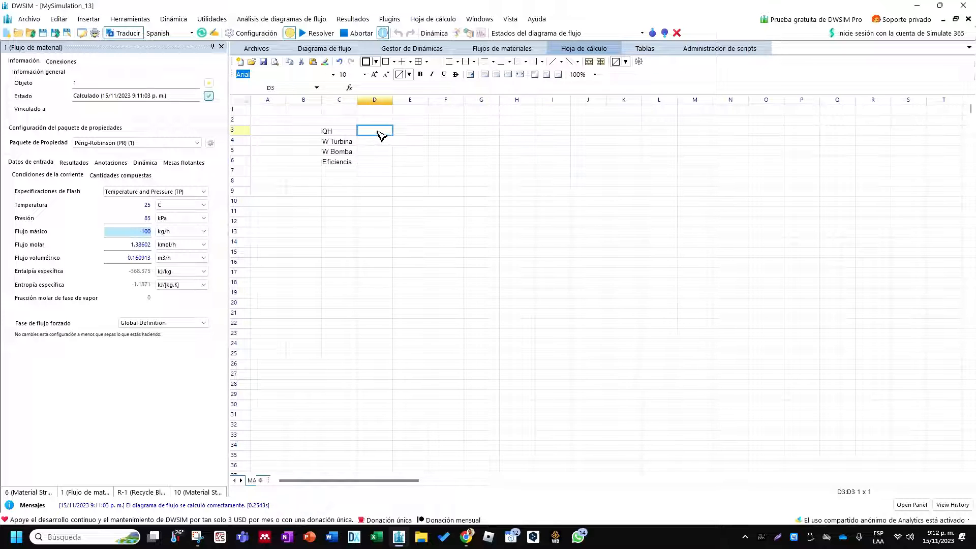
right_click(377, 132)
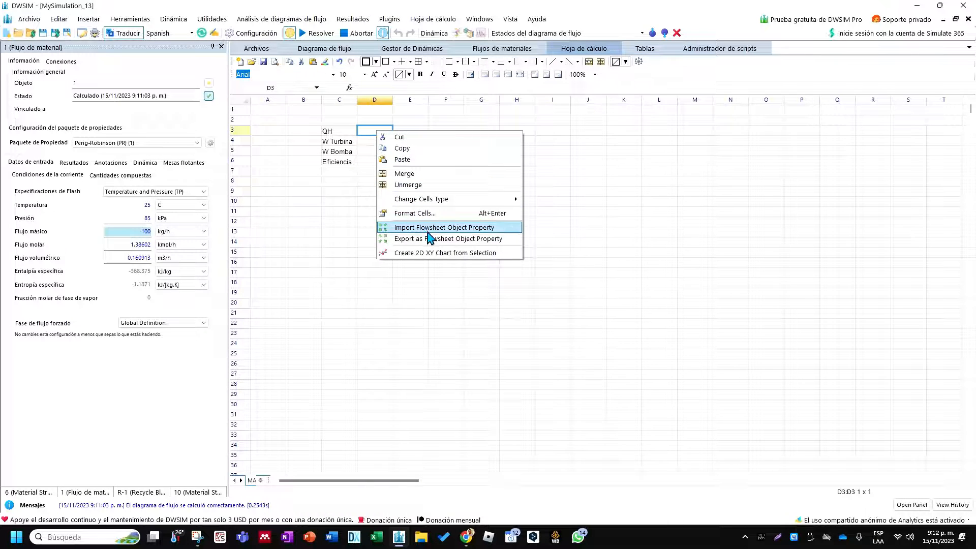
click(480, 233)
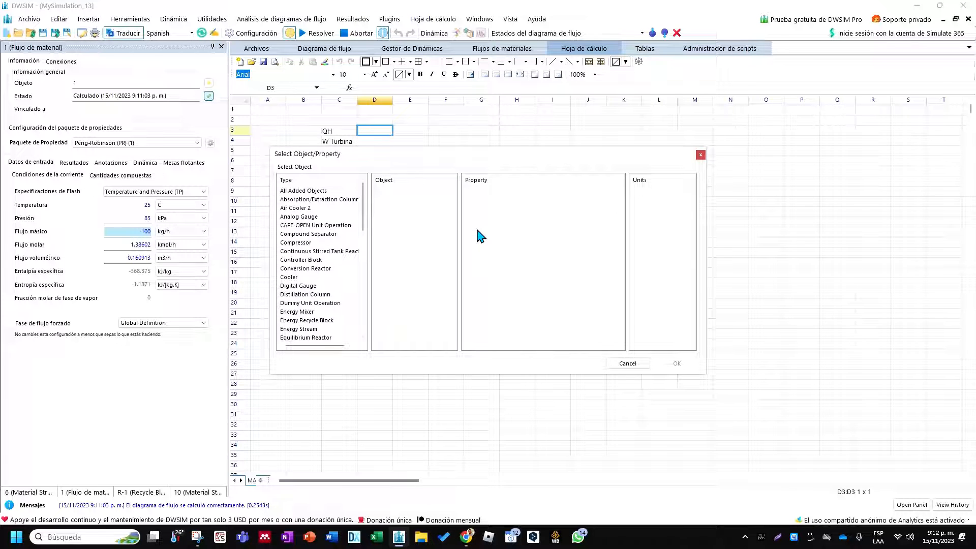
click(316, 192)
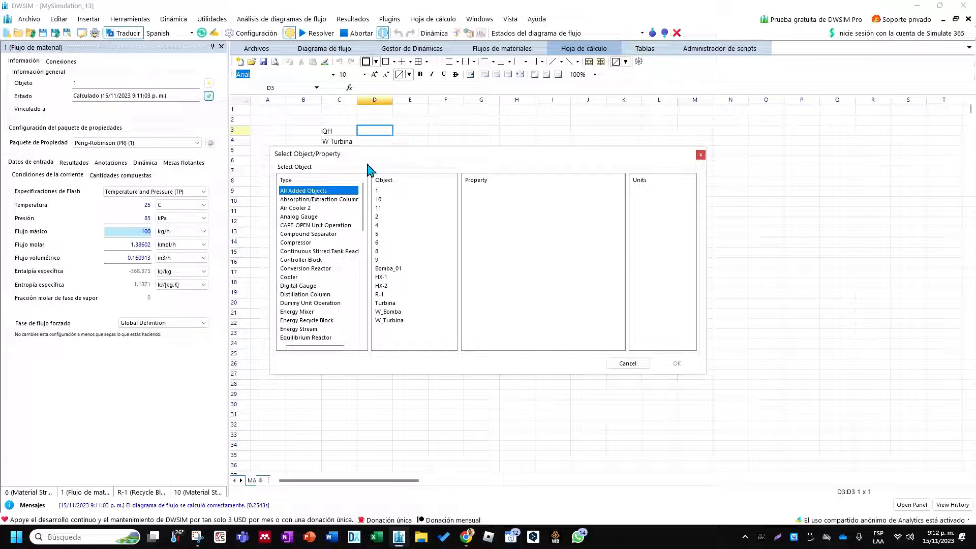
drag(378, 156, 373, 186)
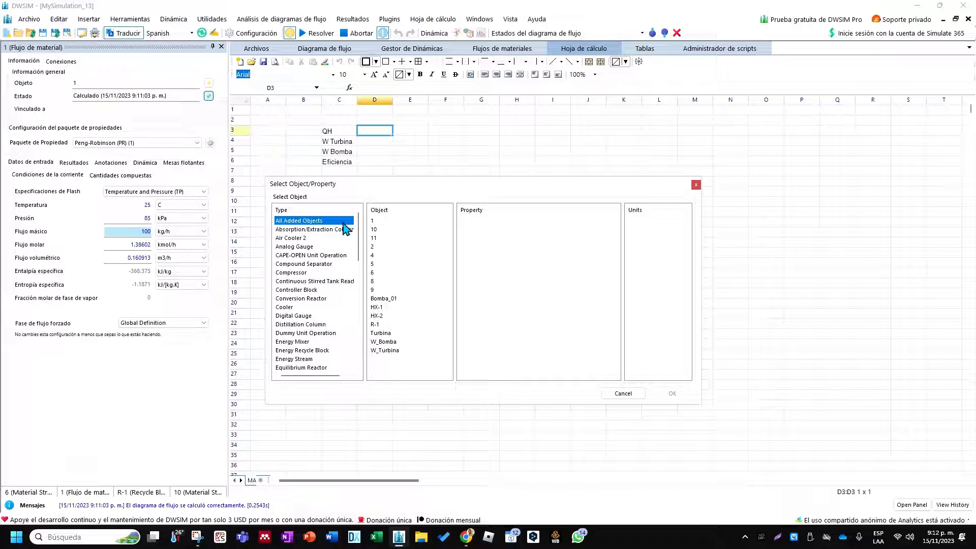
click(380, 308)
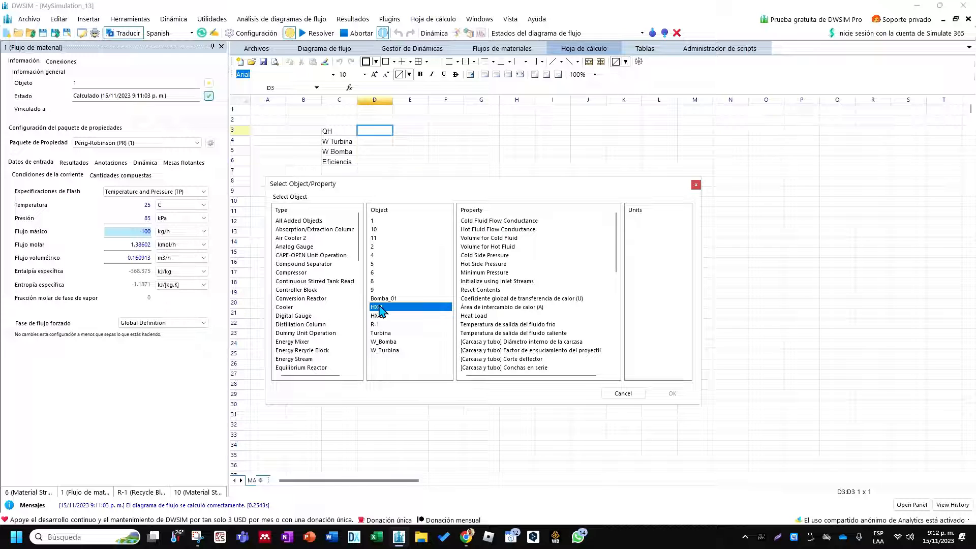
click(475, 317)
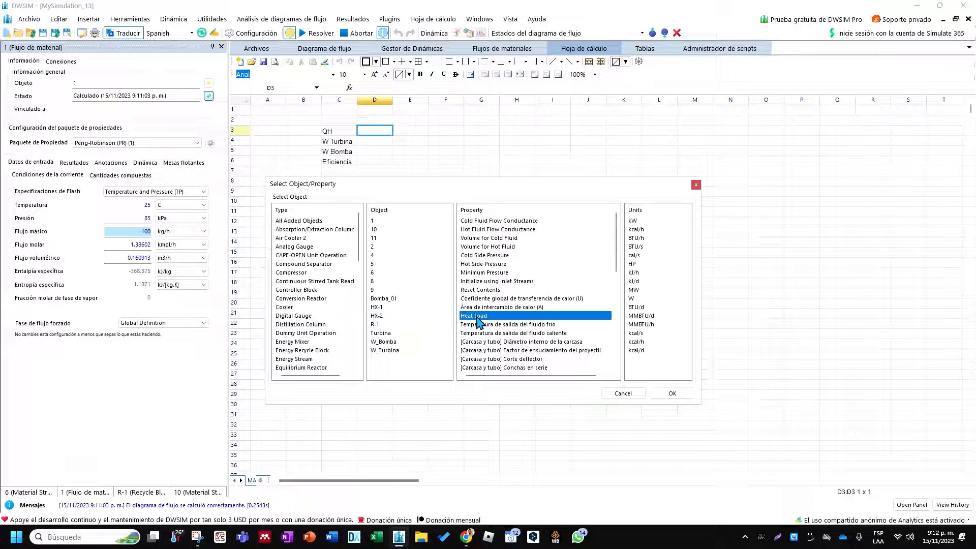
click(643, 222)
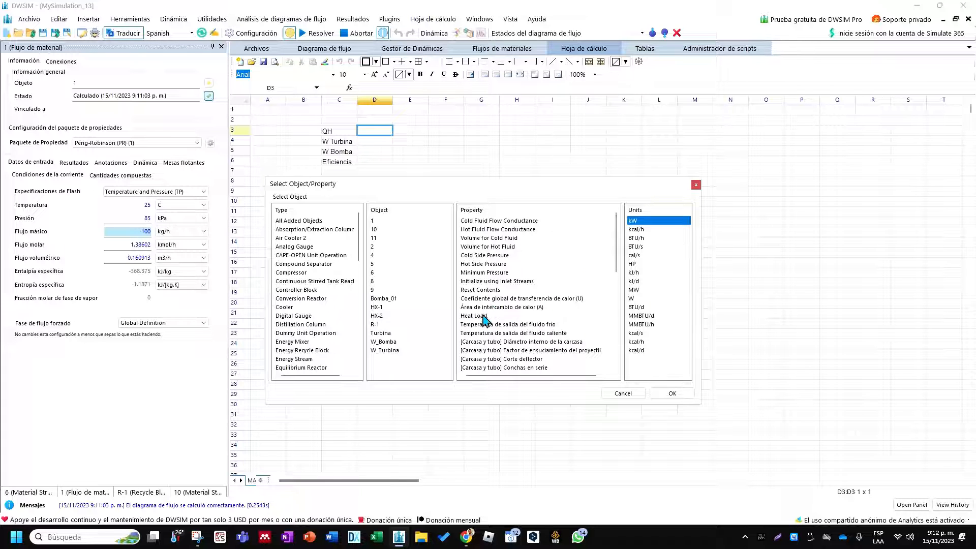
click(671, 394)
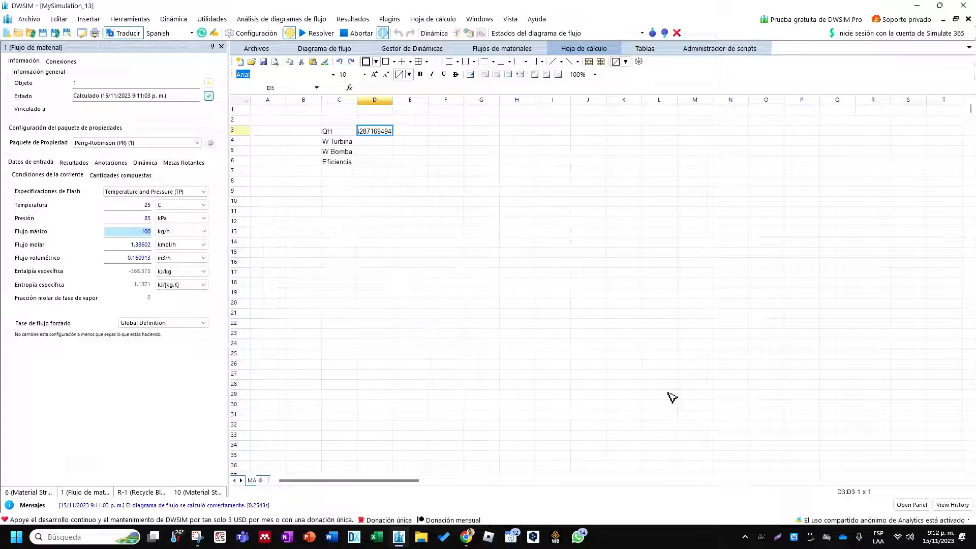
drag(393, 103, 419, 102)
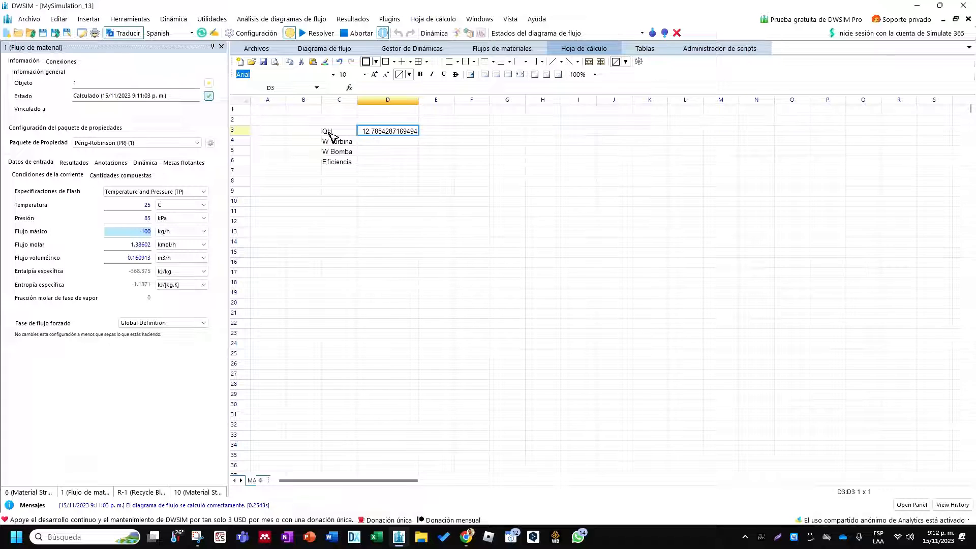
Step: Import the Energía generada property of Turbina in kW into cell D4, and widen column D to fit it
click(369, 141)
right_click(368, 142)
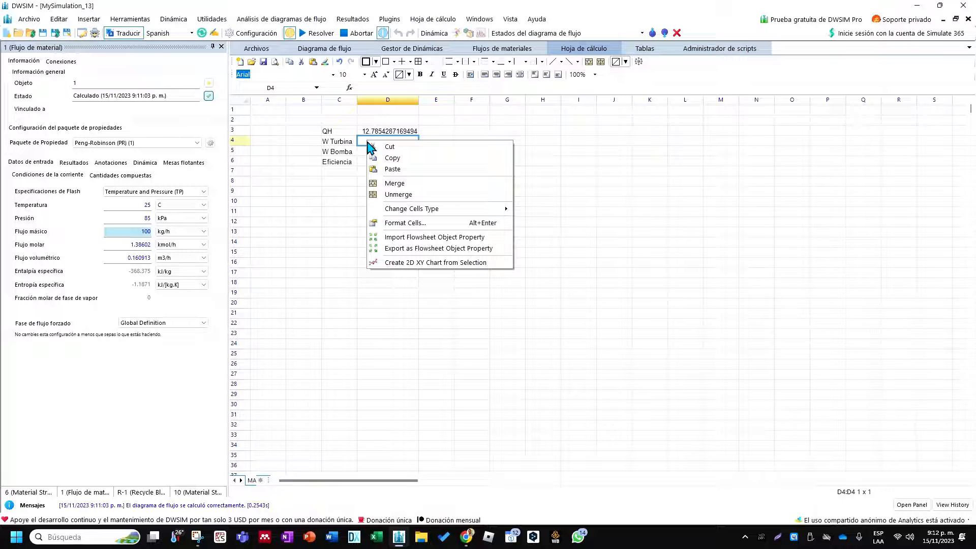
click(351, 163)
right_click(365, 143)
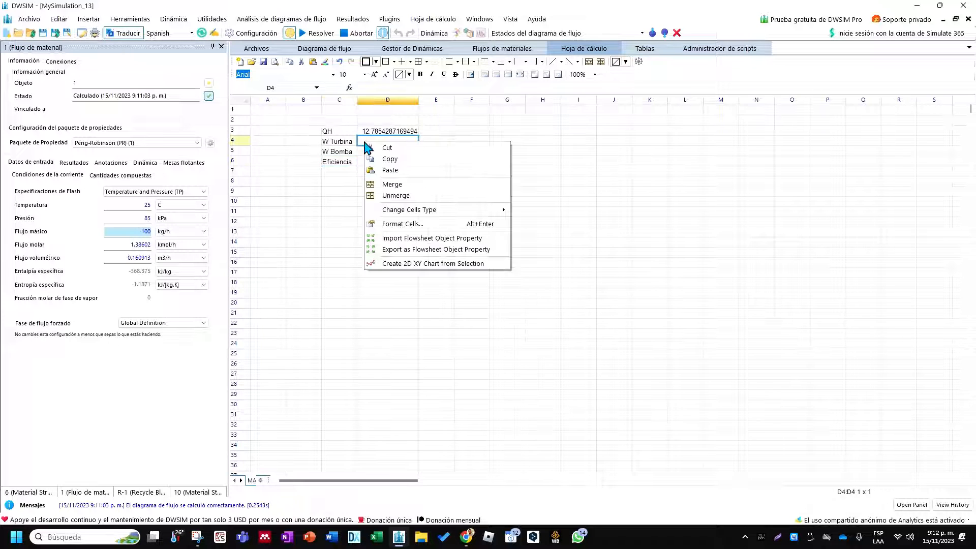
click(407, 241)
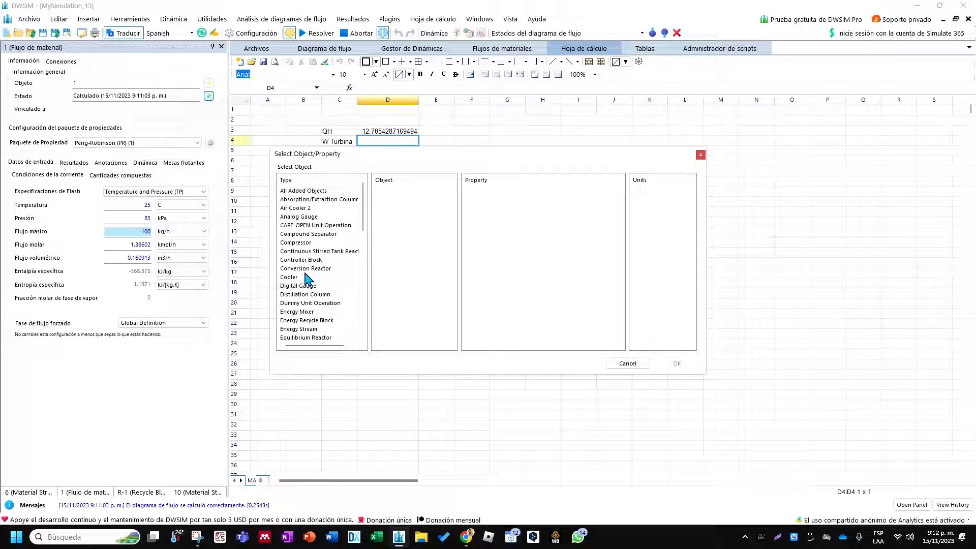
scroll(305, 273, down, 3)
scroll(305, 273, up, 3)
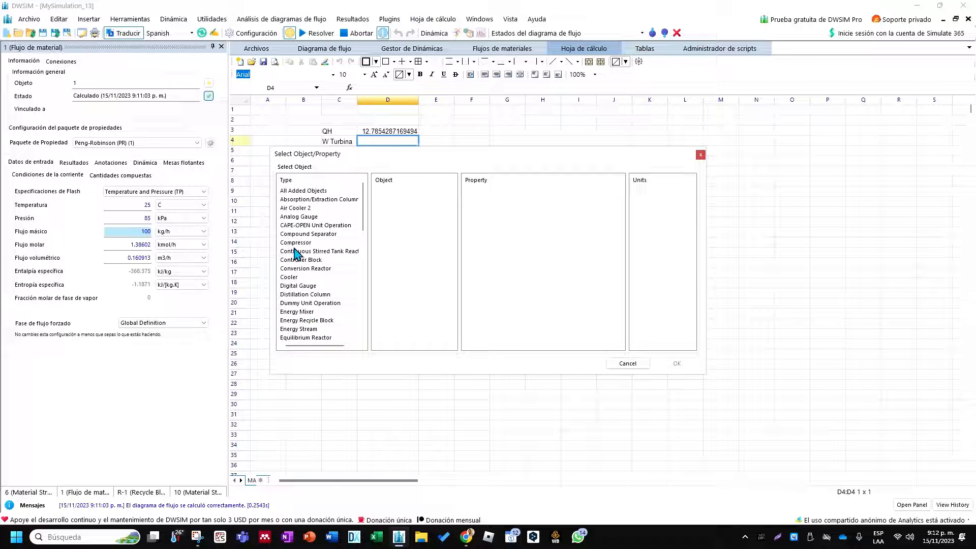
click(305, 192)
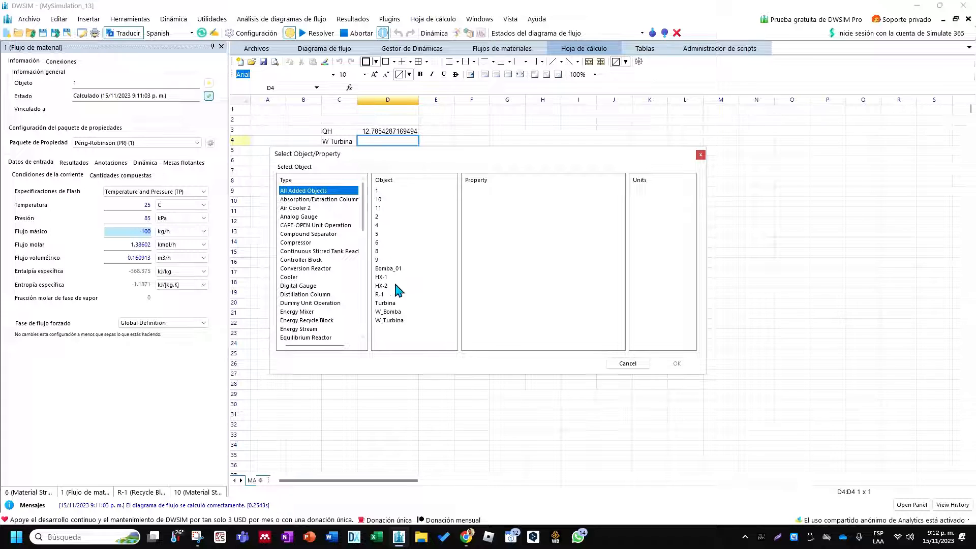
click(396, 305)
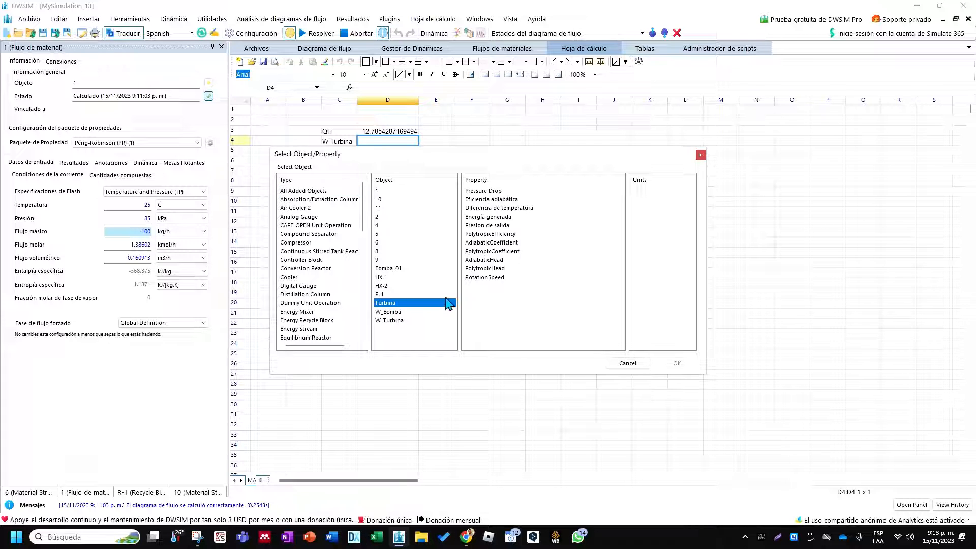
click(502, 218)
click(639, 192)
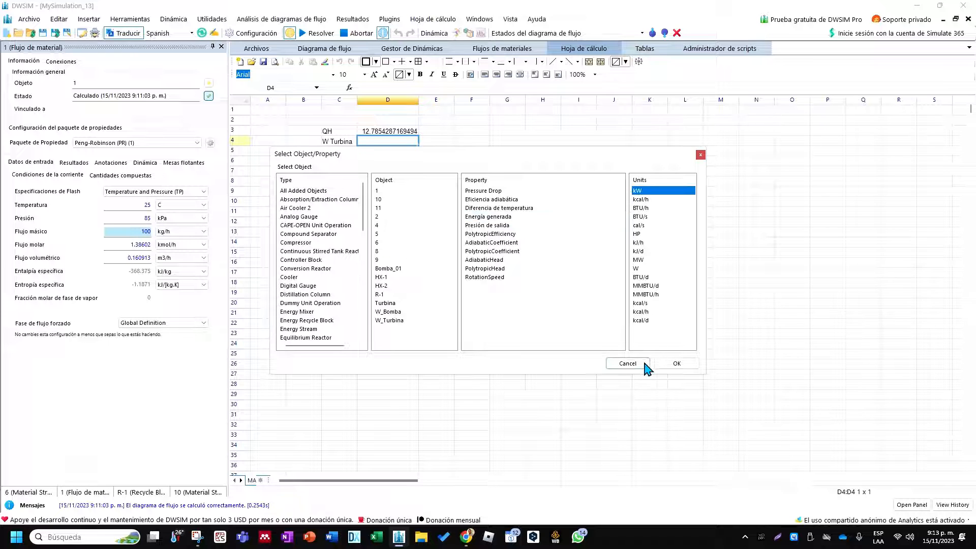
click(677, 364)
click(432, 212)
click(388, 144)
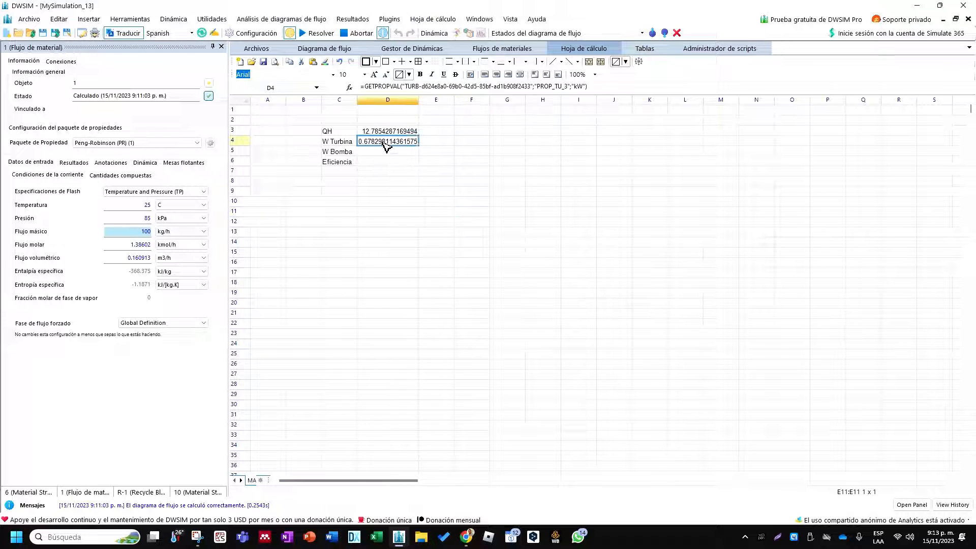
drag(418, 96, 431, 97)
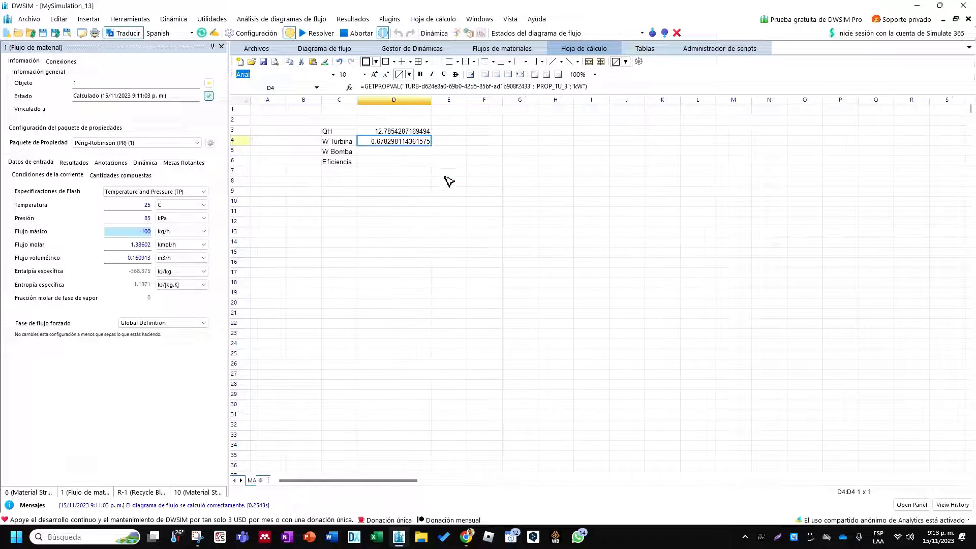
Step: Import the Flujo de energía property of W_Bomba in kW into cell D5 beside W Bomba
click(447, 173)
click(407, 146)
click(382, 152)
right_click(381, 154)
click(417, 248)
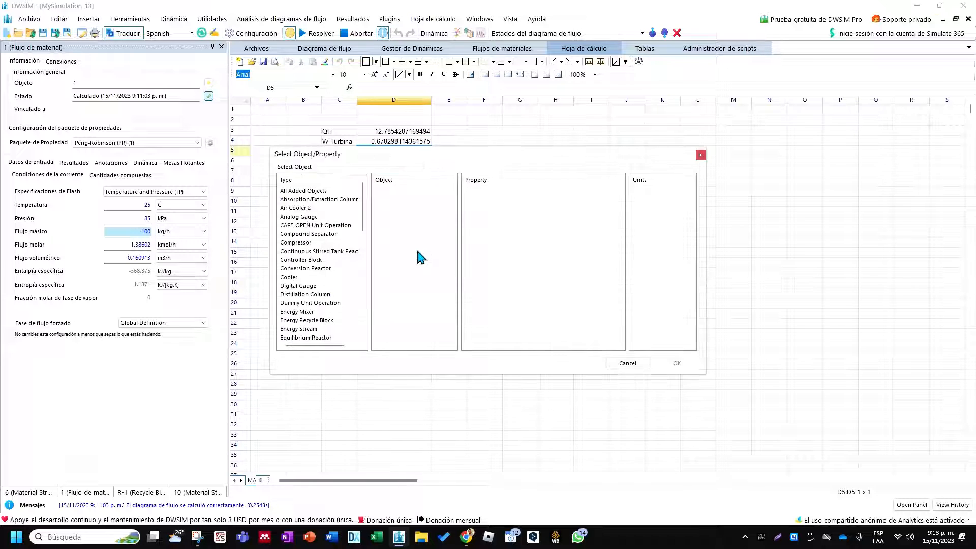
click(319, 192)
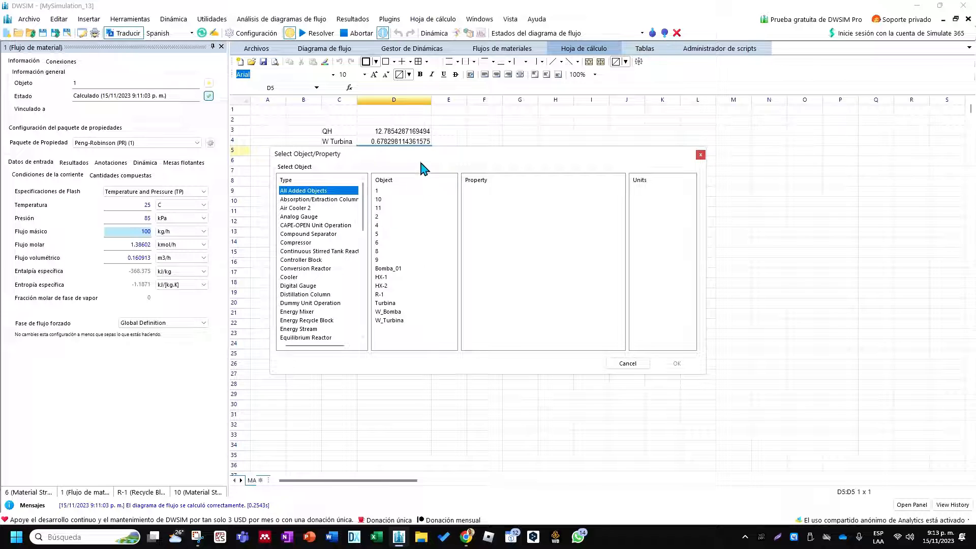
click(396, 339)
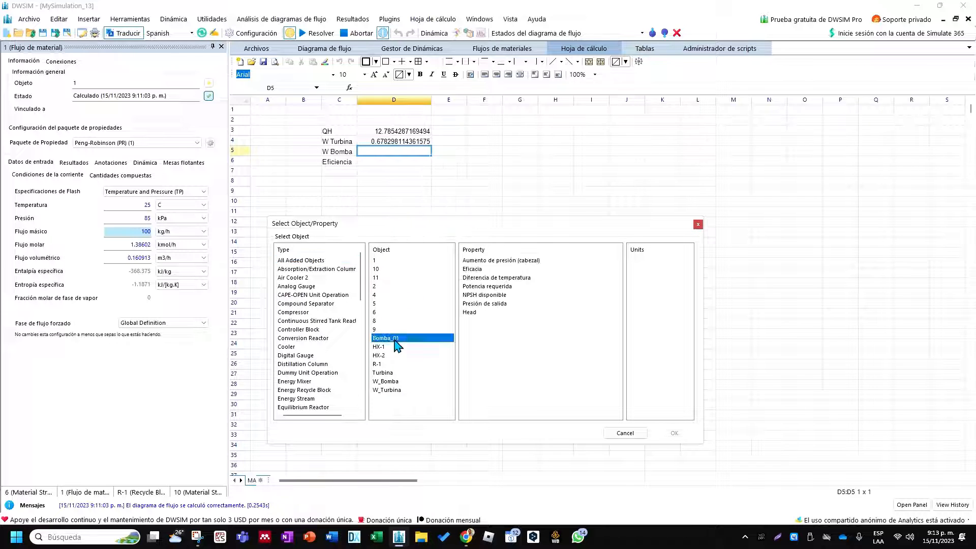
click(398, 384)
click(494, 262)
click(641, 261)
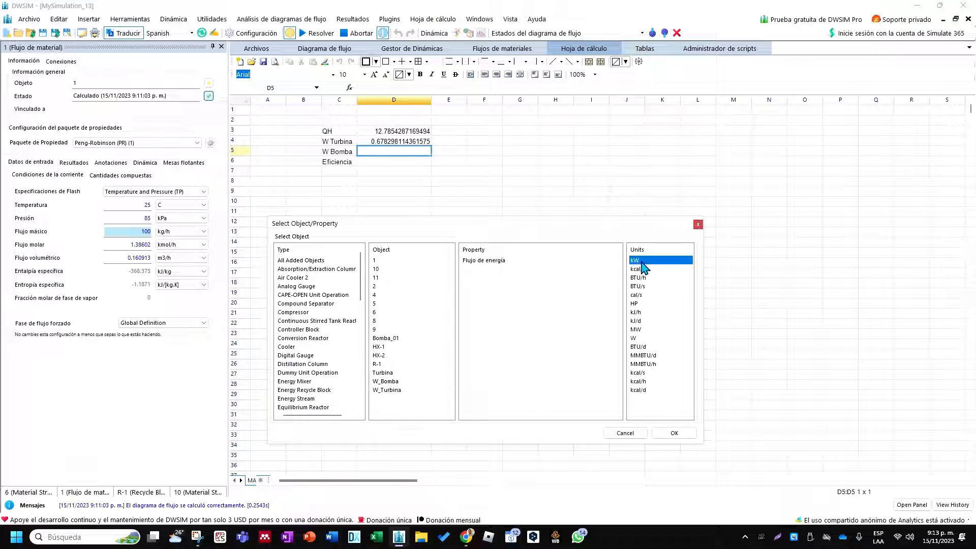
click(680, 436)
Step: Replace the imported property in cell D4 with the Flujo de energía of W_Turbina in kW
click(401, 145)
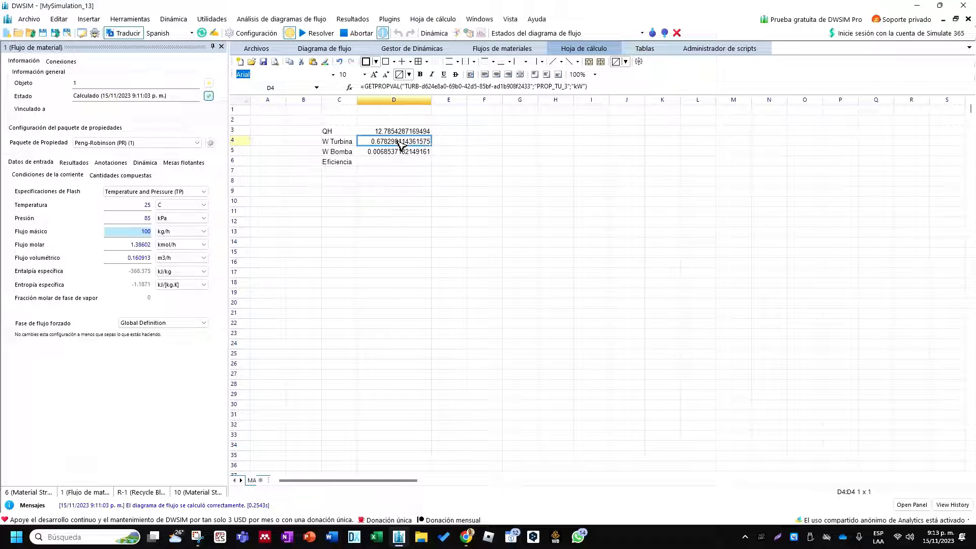
right_click(402, 145)
click(432, 242)
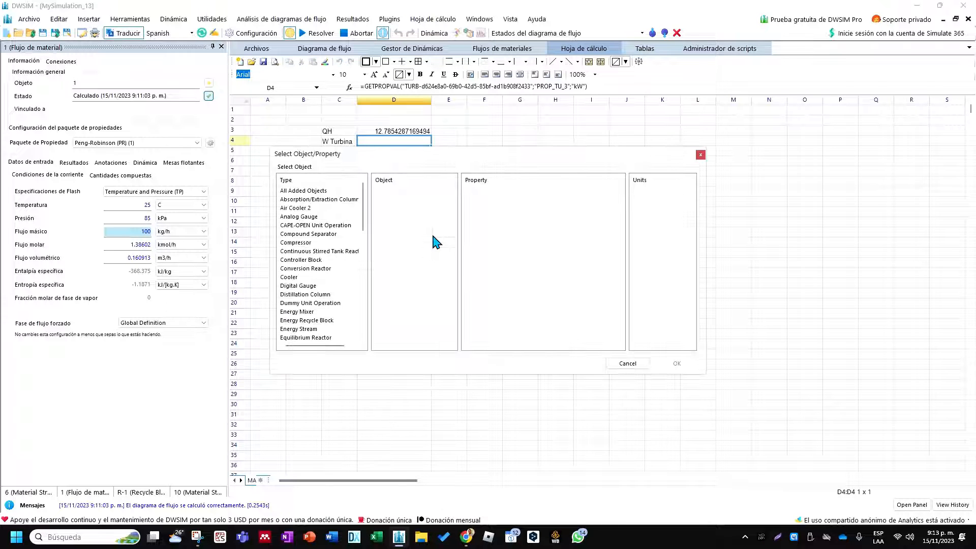
click(311, 192)
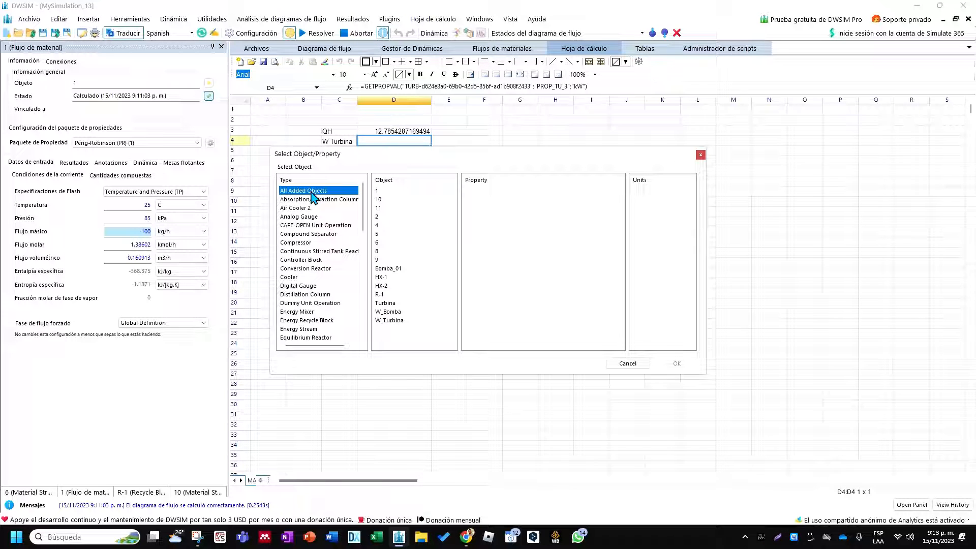
click(401, 320)
click(499, 192)
click(656, 192)
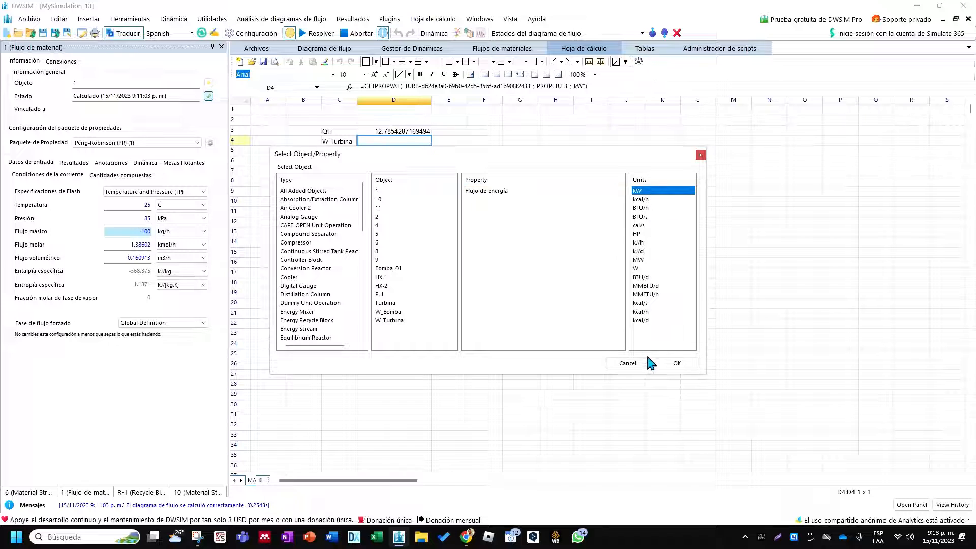
click(671, 363)
click(507, 284)
Step: Replace the Eficiencia label in C6 with W Neto, and calculate the net work in D6 as =D4-D5
click(344, 164)
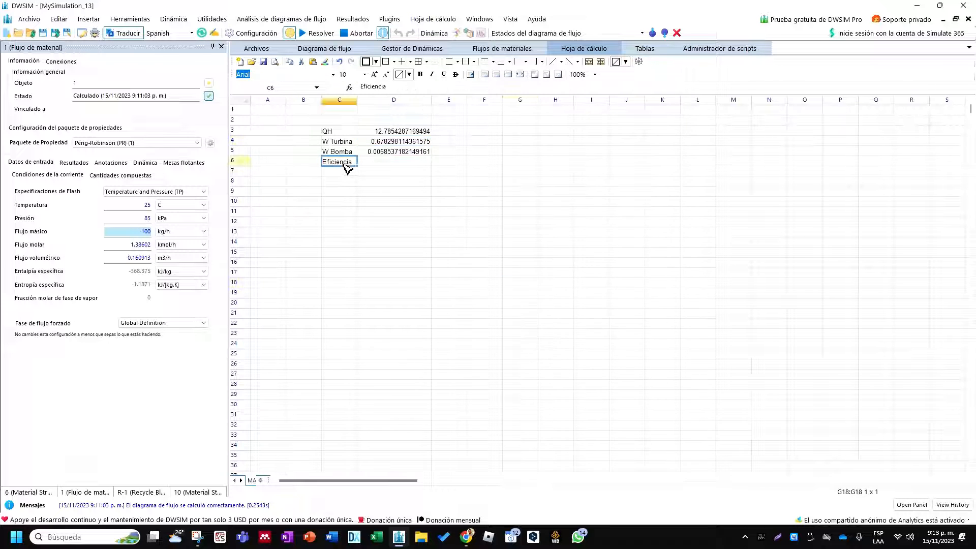
key(Delete)
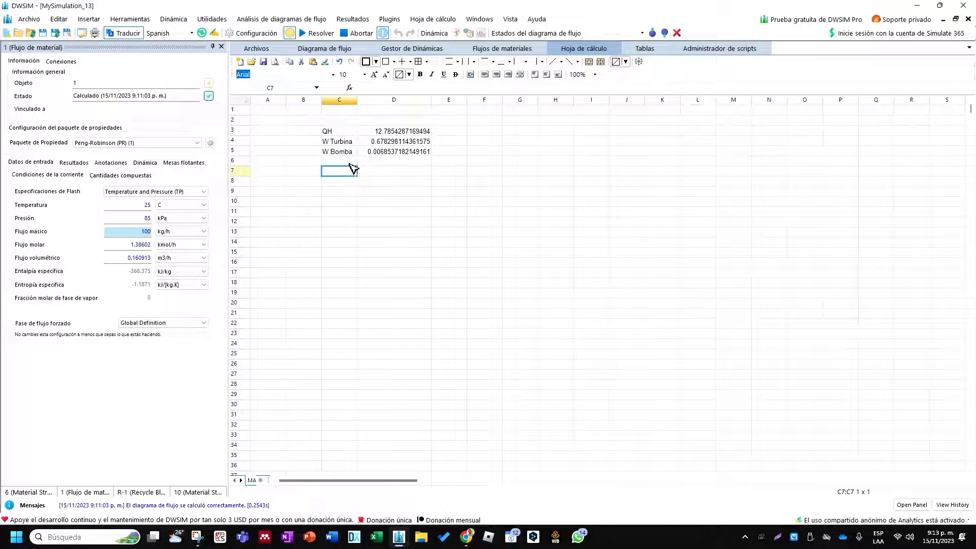
text(W Neto)
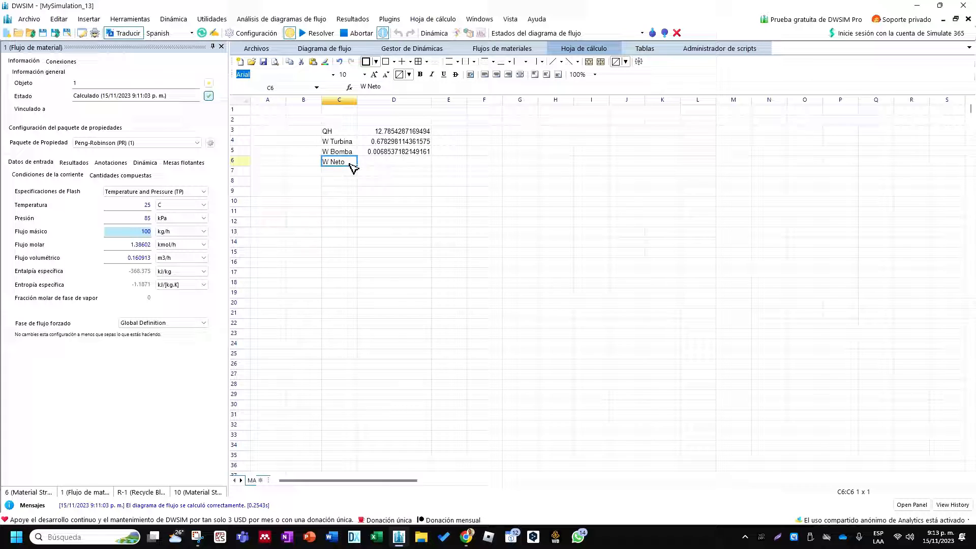
key(Tab)
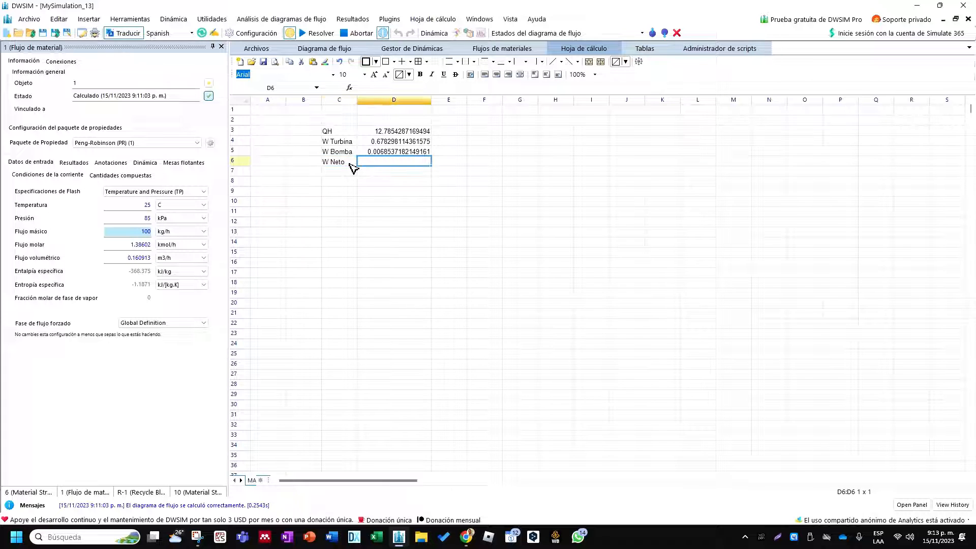
text(=)
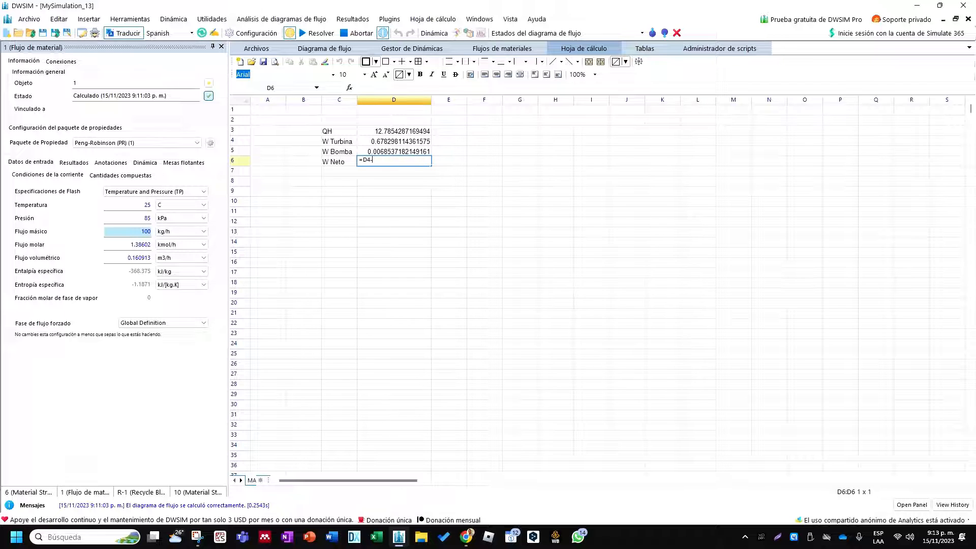
text(D5)
key(Return)
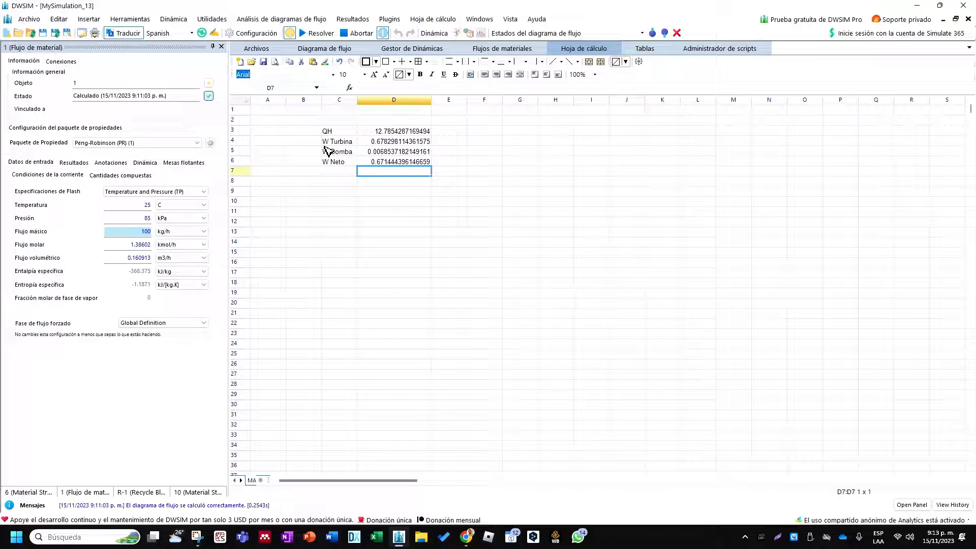
Step: Label cell C7 Eficiencia, and calculate the percentage efficiency in D7 as D6 divided by D3 times 100
click(388, 162)
click(329, 172)
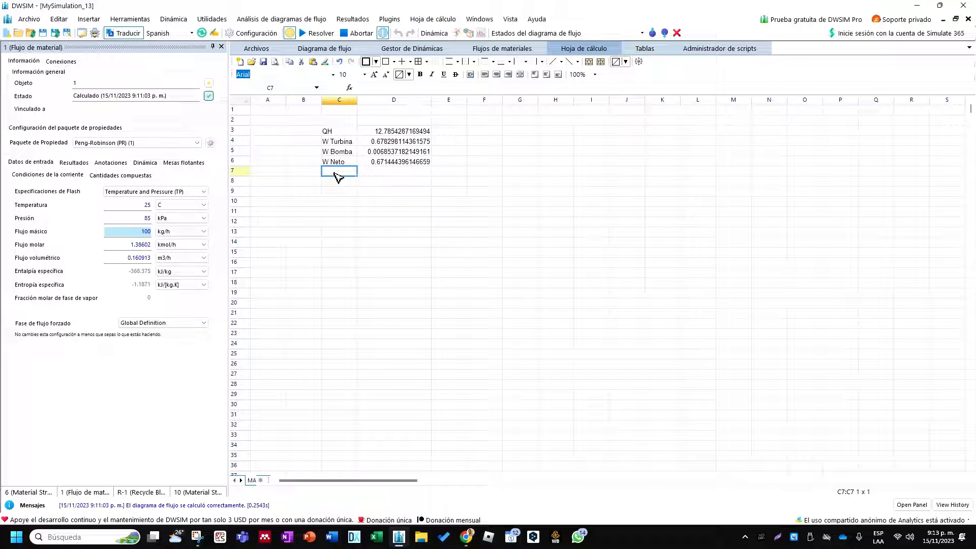
text(Efici)
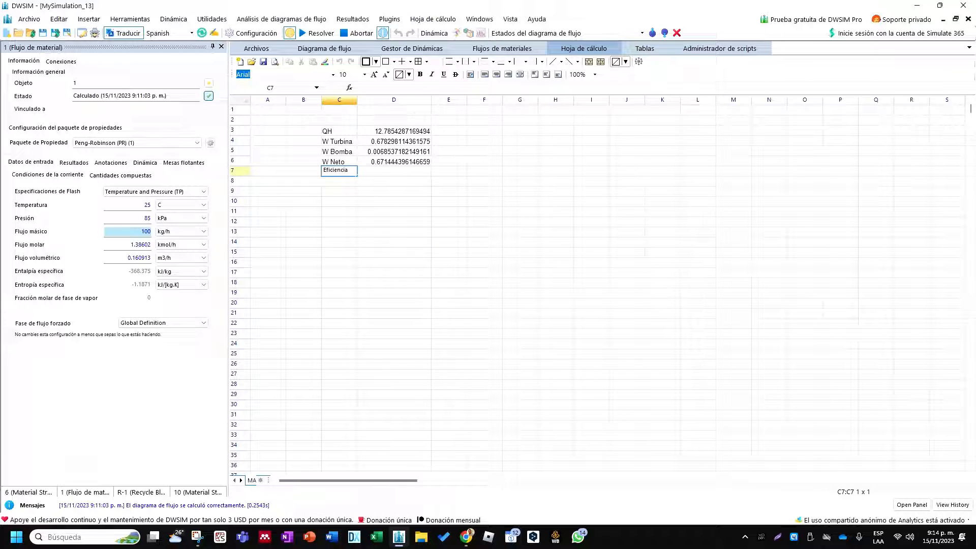
text(encia)
key(Tab)
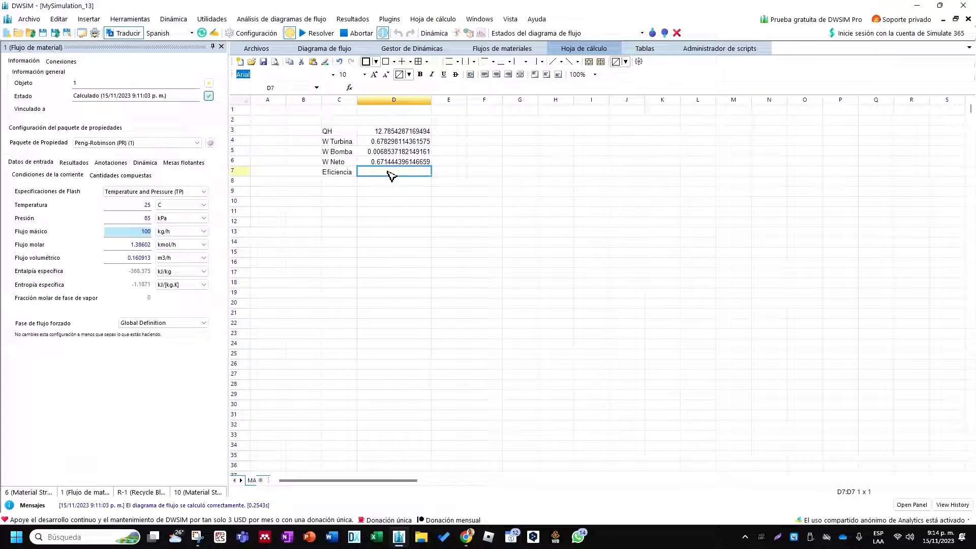
text(=)
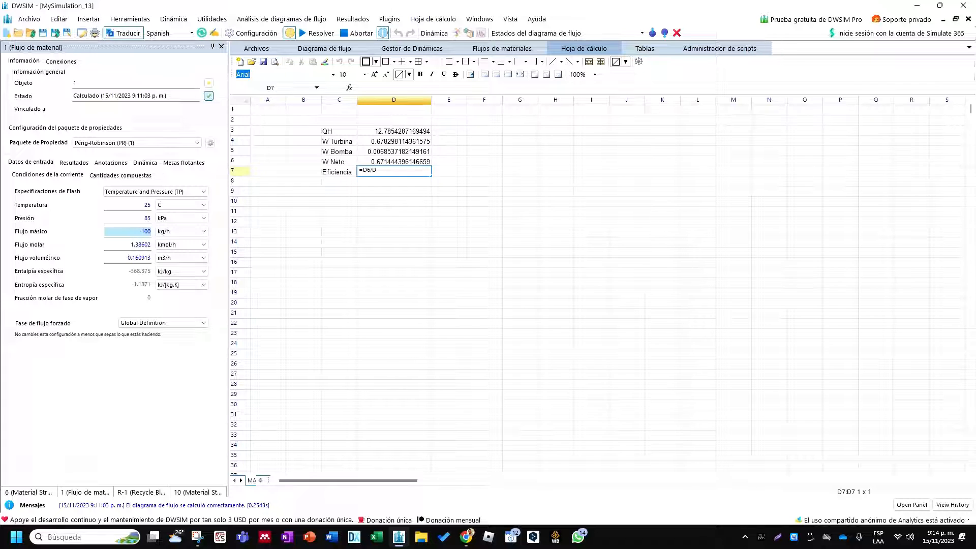
text(100)
key(Return)
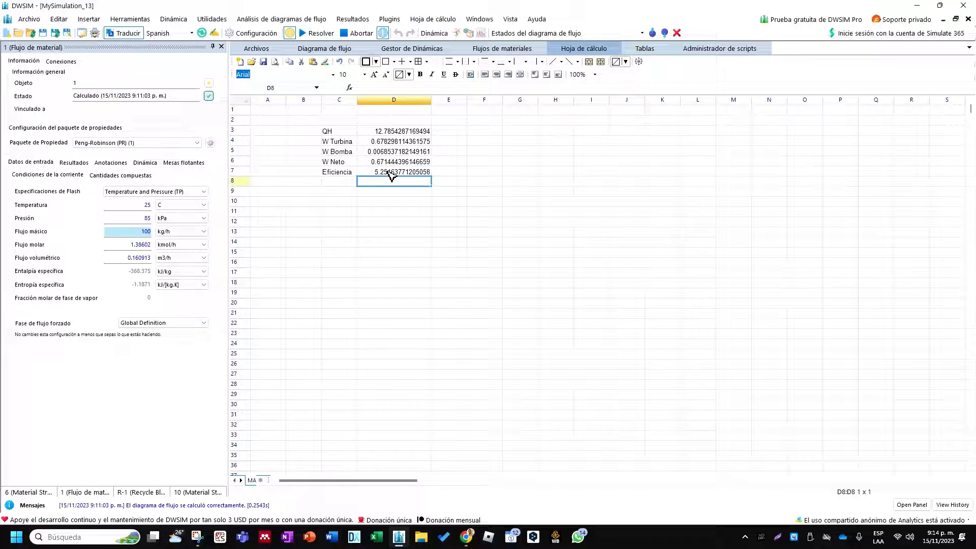
Step: Apply borders around and between all cells of the results table C3:D7
click(393, 172)
click(409, 201)
drag(402, 133, 349, 179)
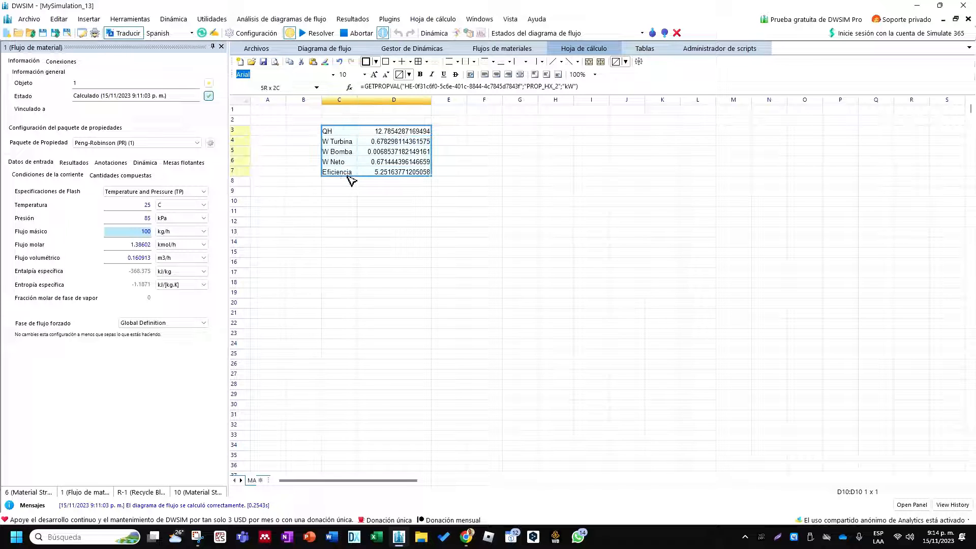
click(420, 62)
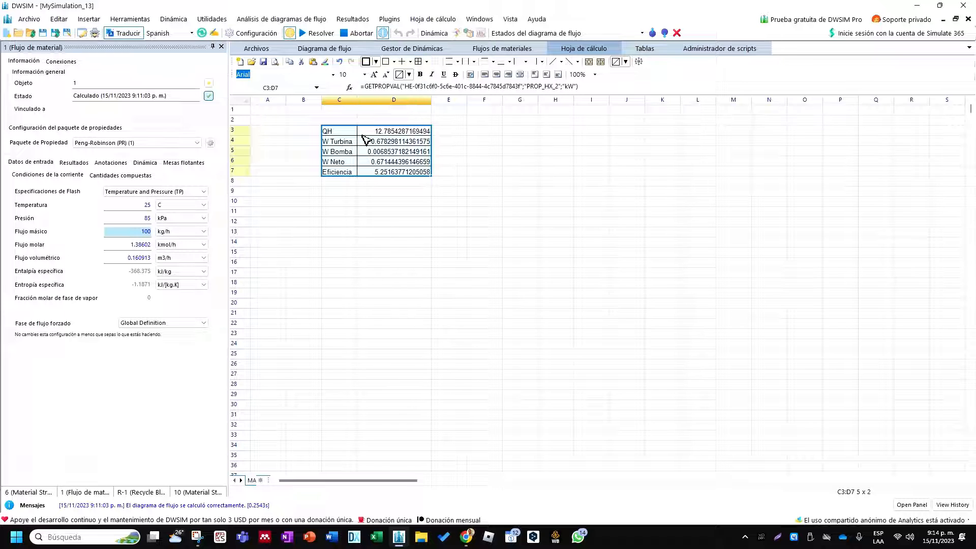
click(435, 132)
Step: Make the labels in C3:C7 bold, and widen column C to fit them
drag(407, 134, 398, 174)
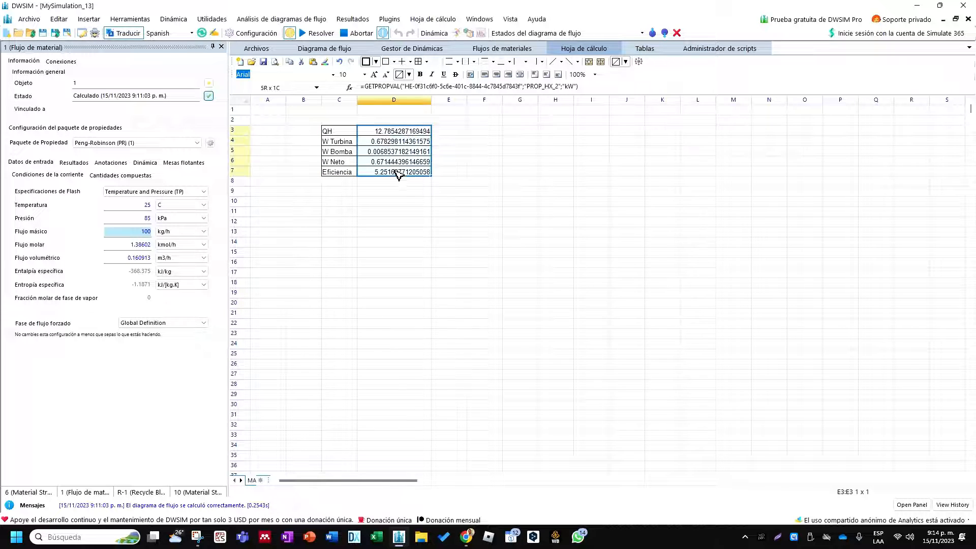
drag(338, 131, 338, 172)
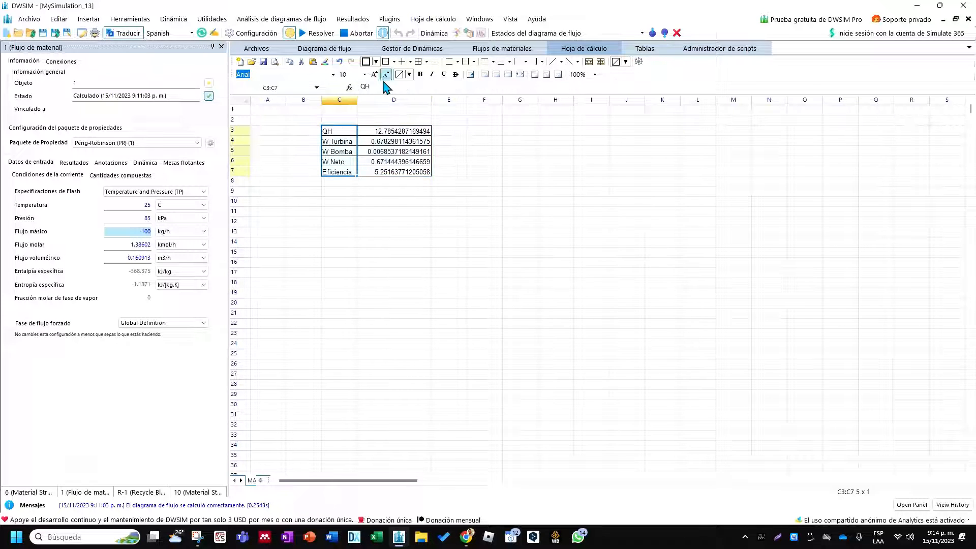
click(420, 74)
click(491, 140)
drag(358, 100, 372, 101)
Step: Merge cells C2 and D2 above the results table into one title cell
drag(437, 120, 356, 120)
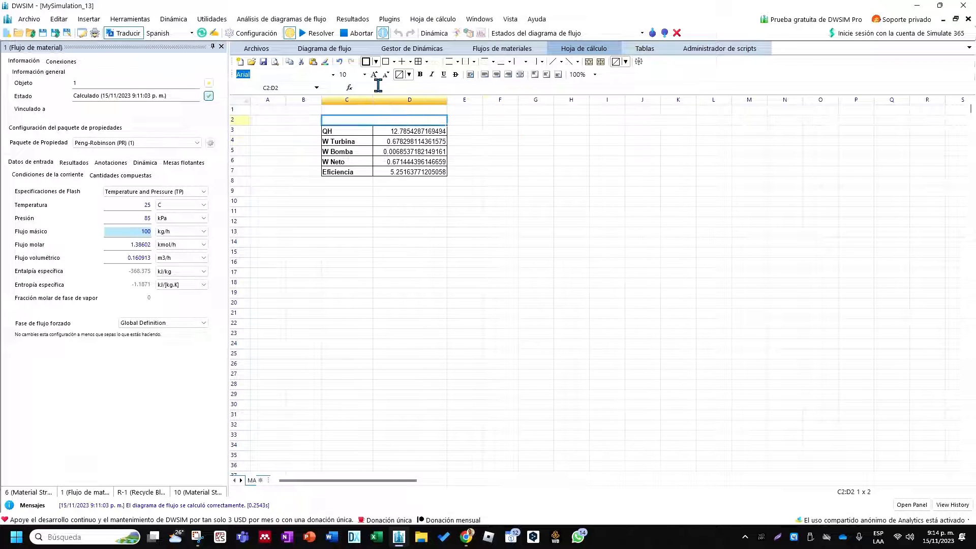
right_click(406, 122)
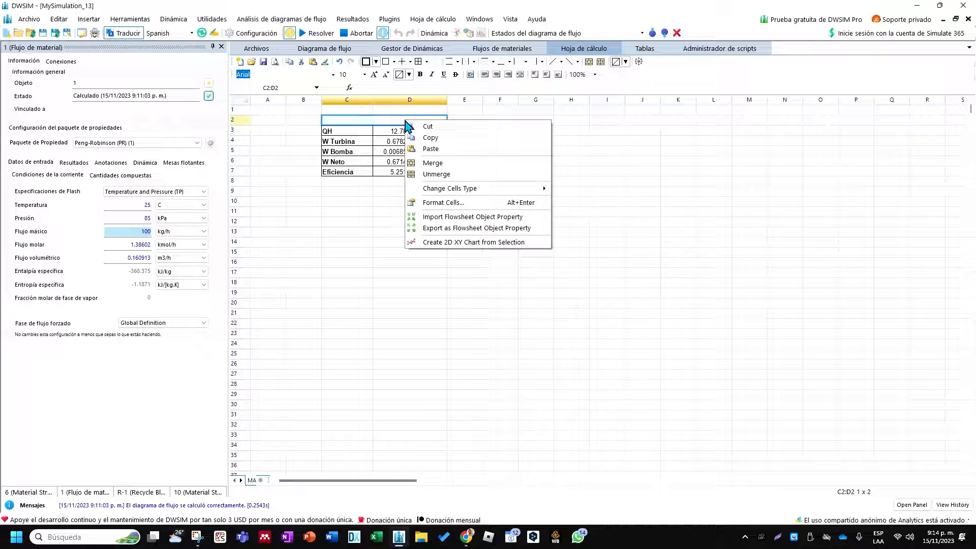
click(391, 123)
drag(358, 122, 420, 121)
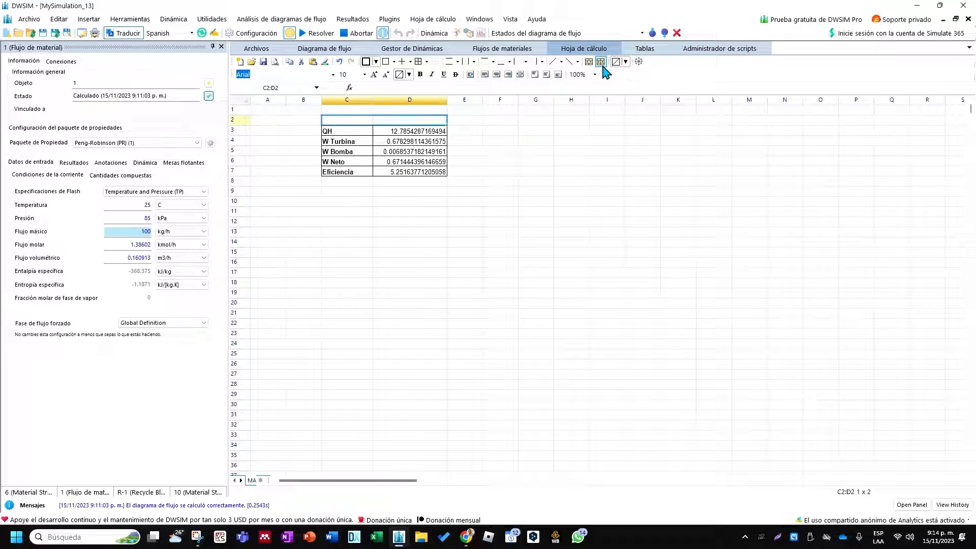
click(539, 130)
click(432, 129)
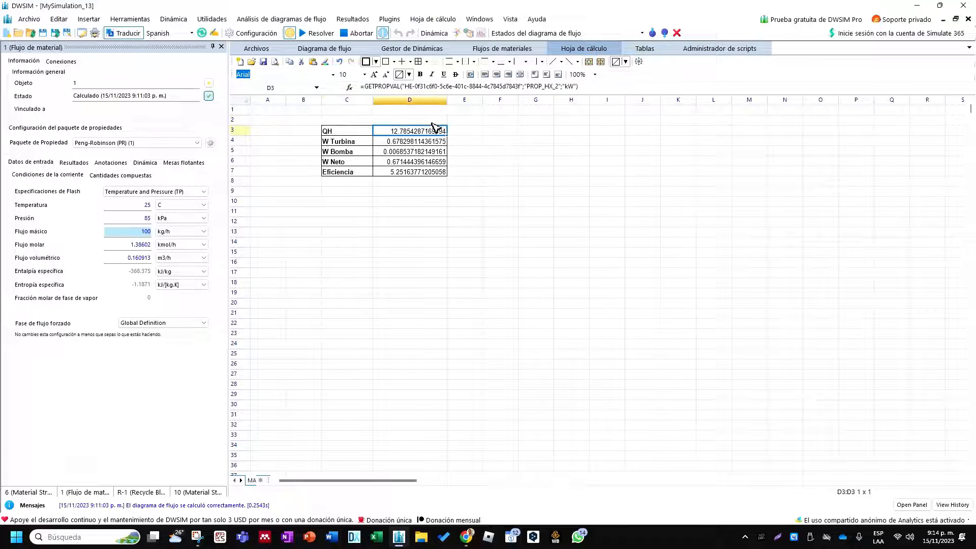
Step: Enter the title Análisis del Ciclo in the merged cell above the table
click(431, 120)
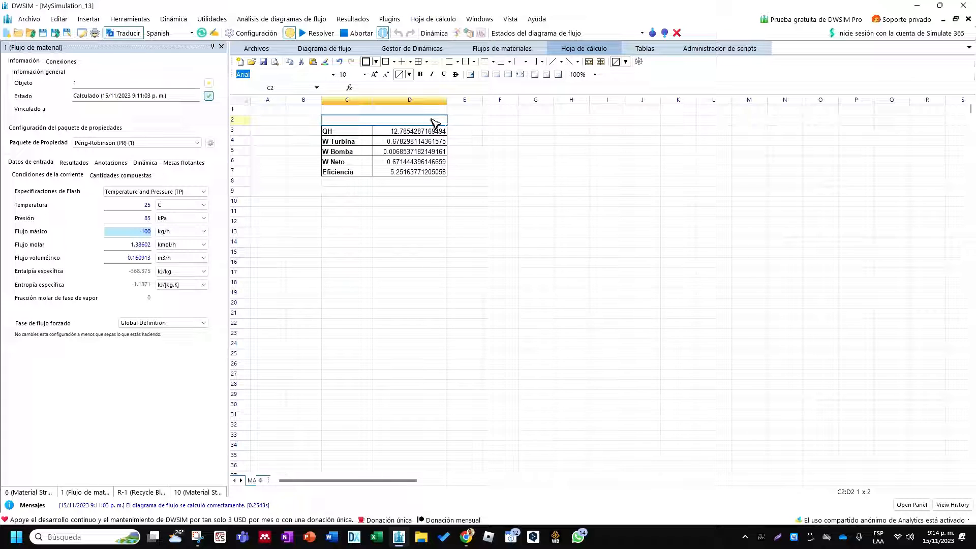
text(Anal)
text(isis del)
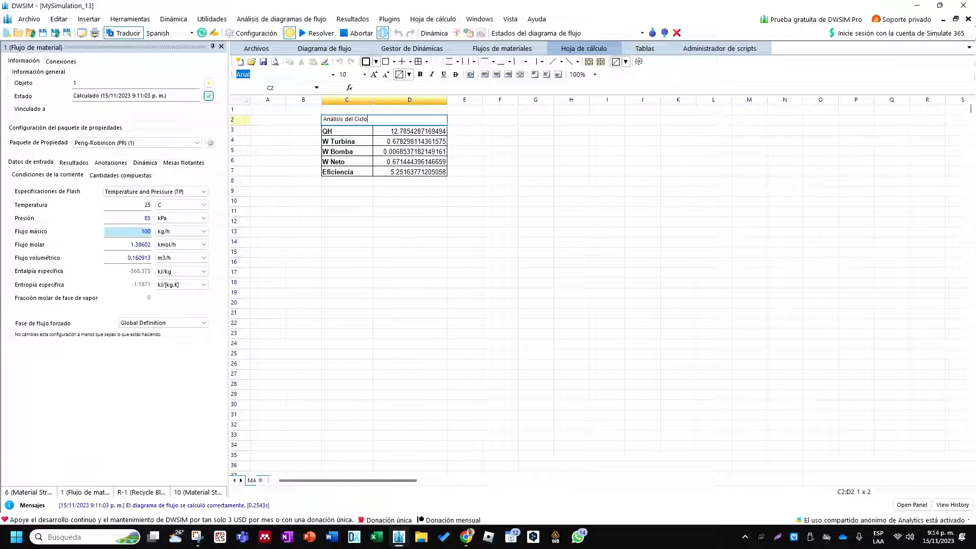
text( Ciclo)
key(Return)
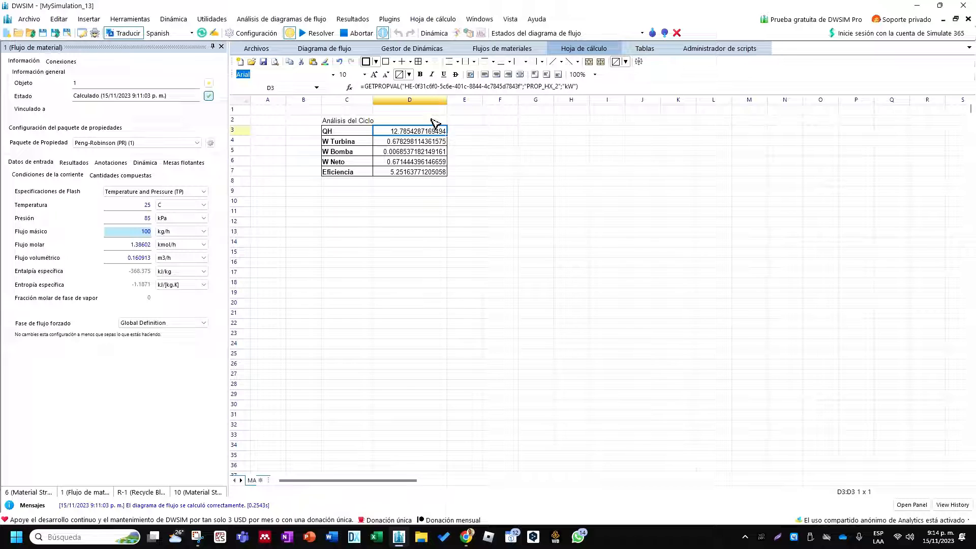
Step: Format the table title as bold, italic and centred, and add borders around its merged cell
click(432, 120)
click(420, 75)
click(432, 74)
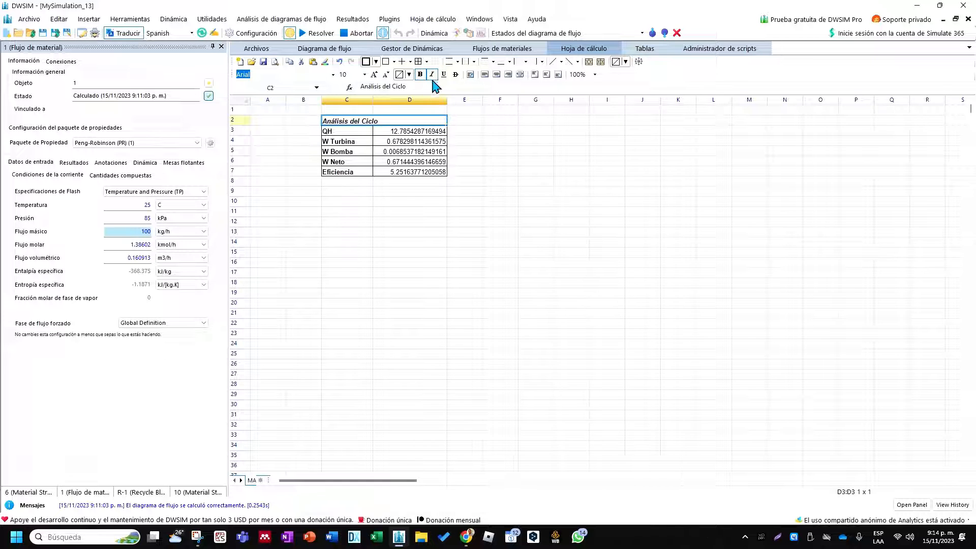
click(496, 74)
click(493, 122)
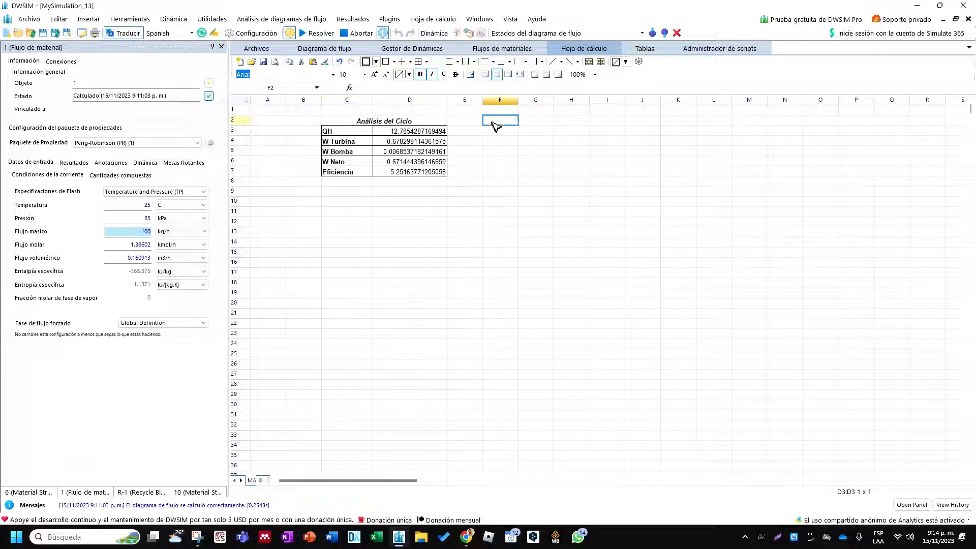
click(432, 122)
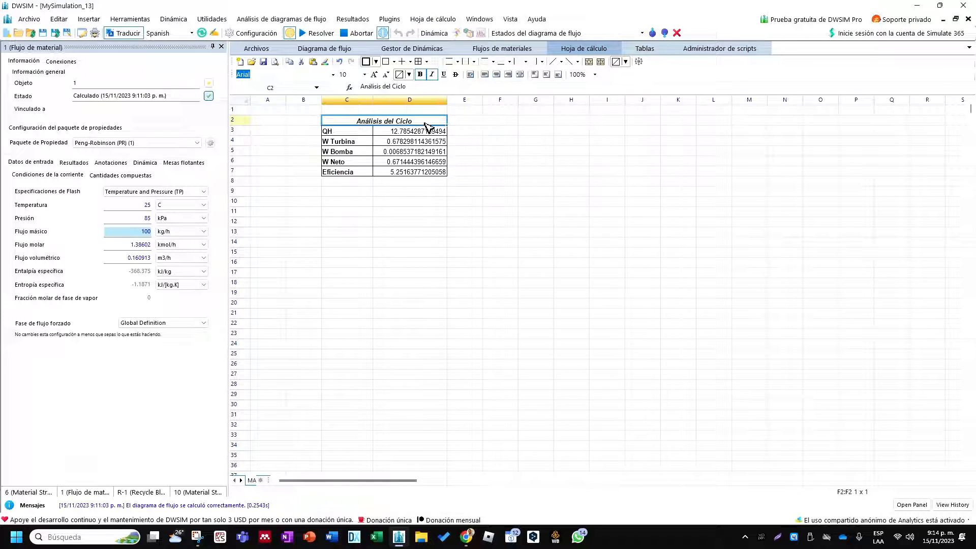
click(419, 61)
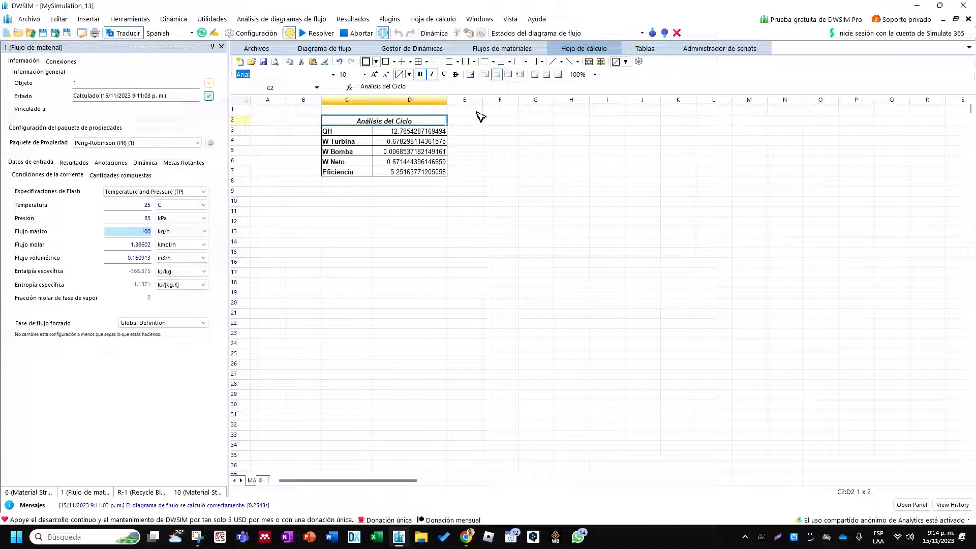
click(488, 151)
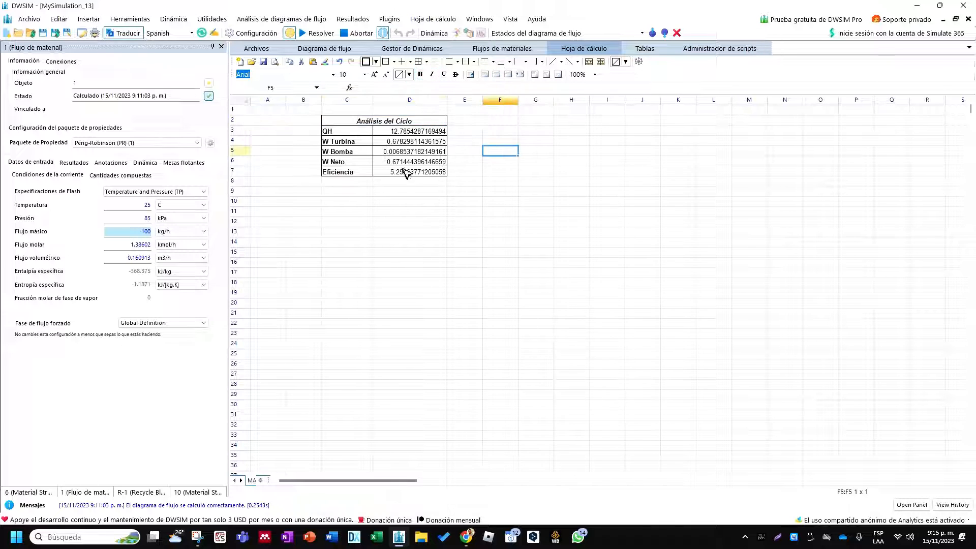
drag(348, 121, 416, 174)
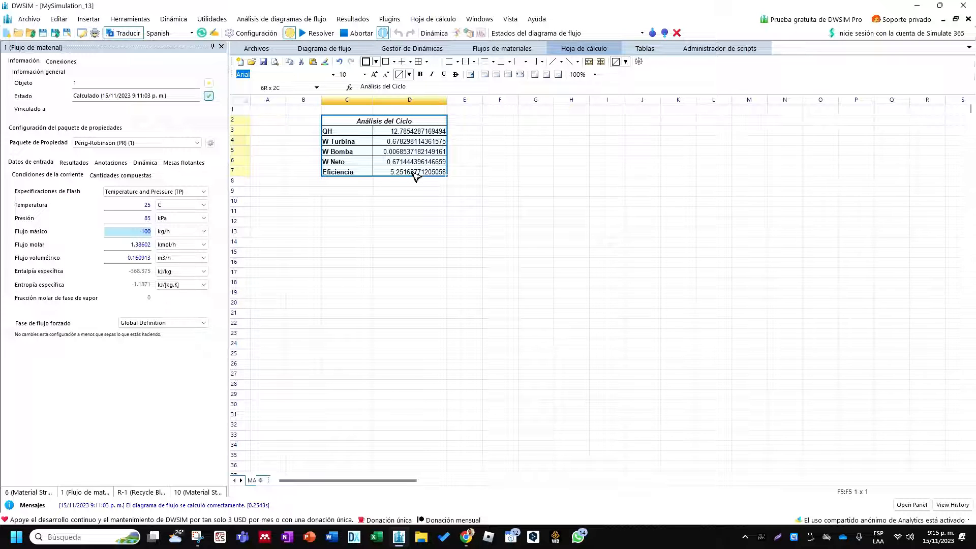
click(333, 124)
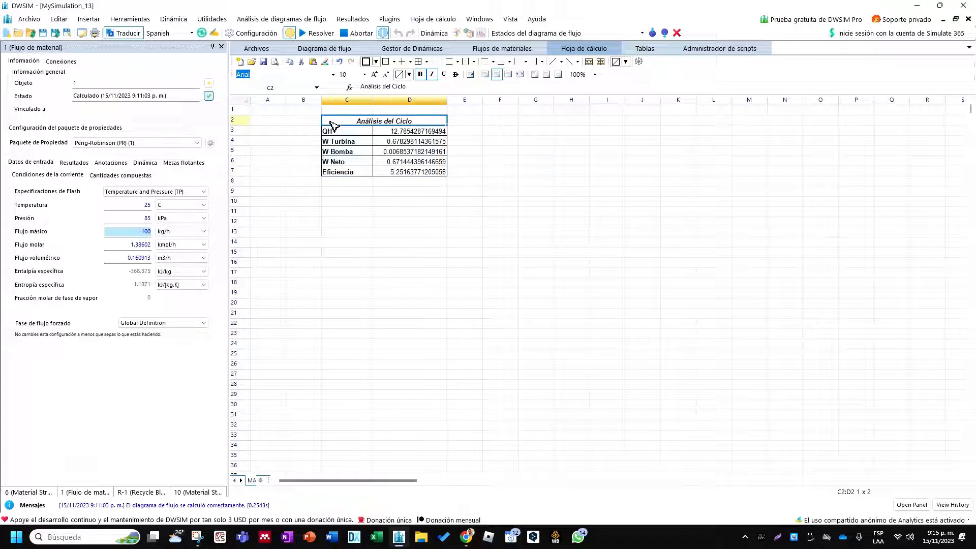
drag(333, 124, 429, 178)
click(432, 192)
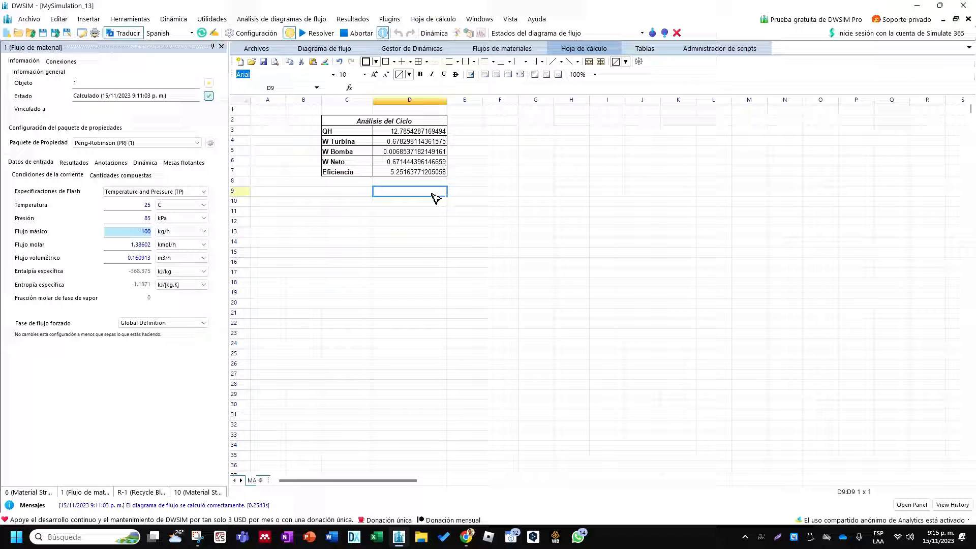
click(328, 51)
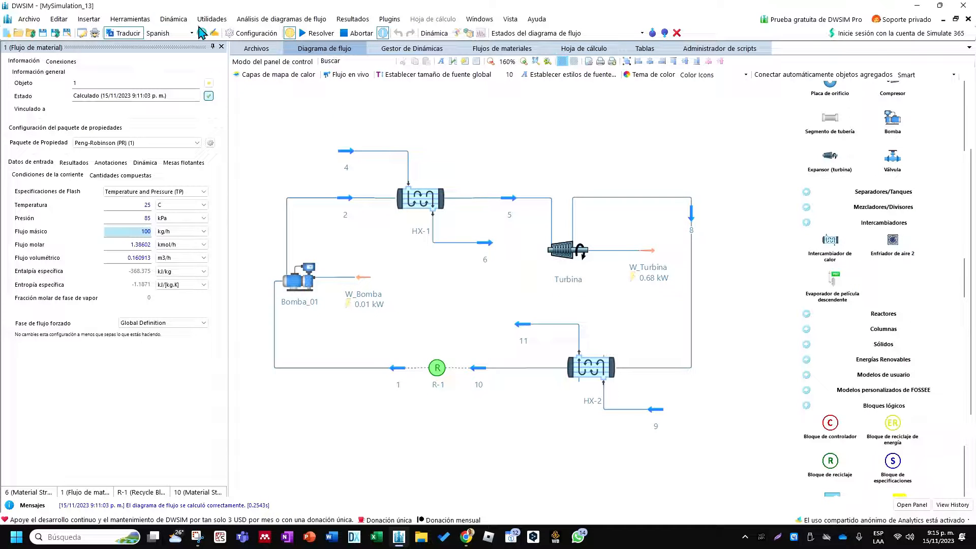
click(173, 19)
mouse_move(243, 24)
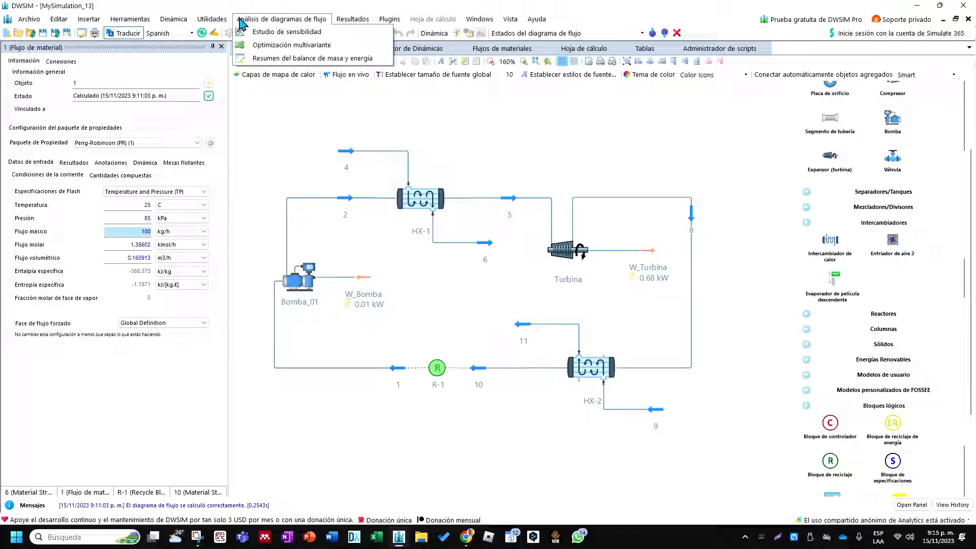
mouse_move(137, 23)
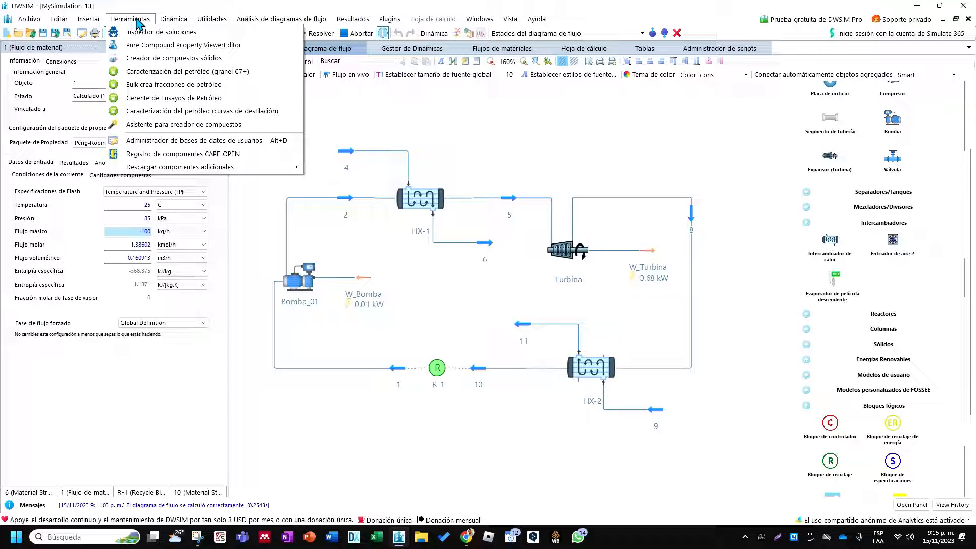
mouse_move(97, 25)
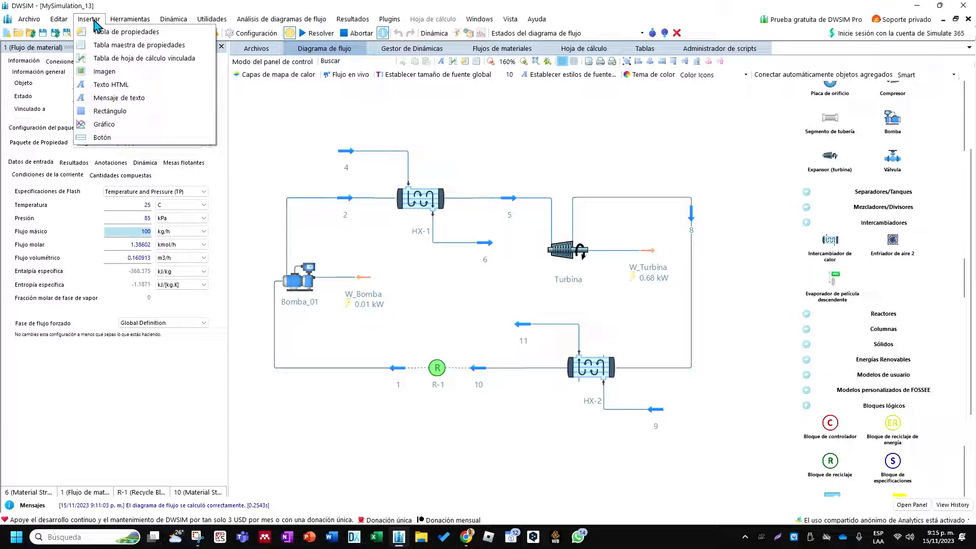
click(131, 34)
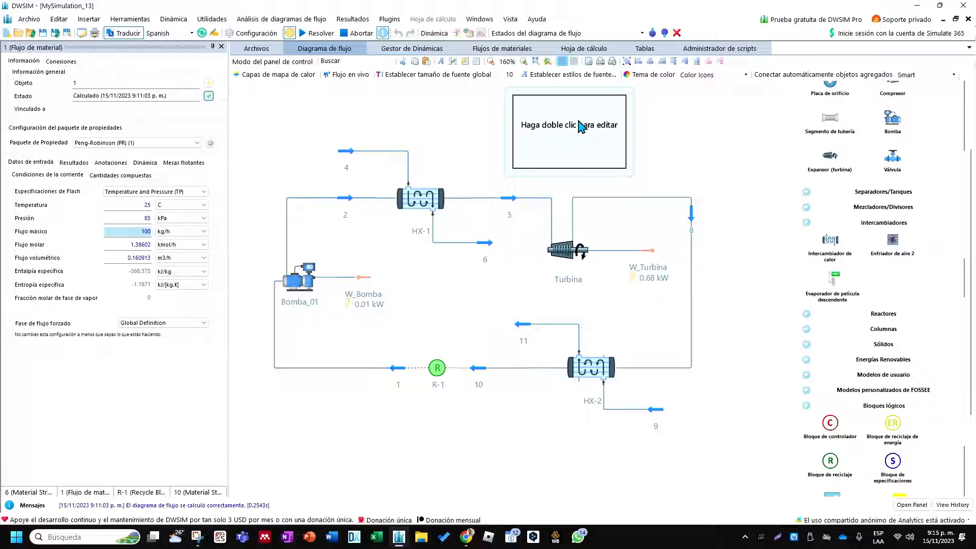
click(580, 126)
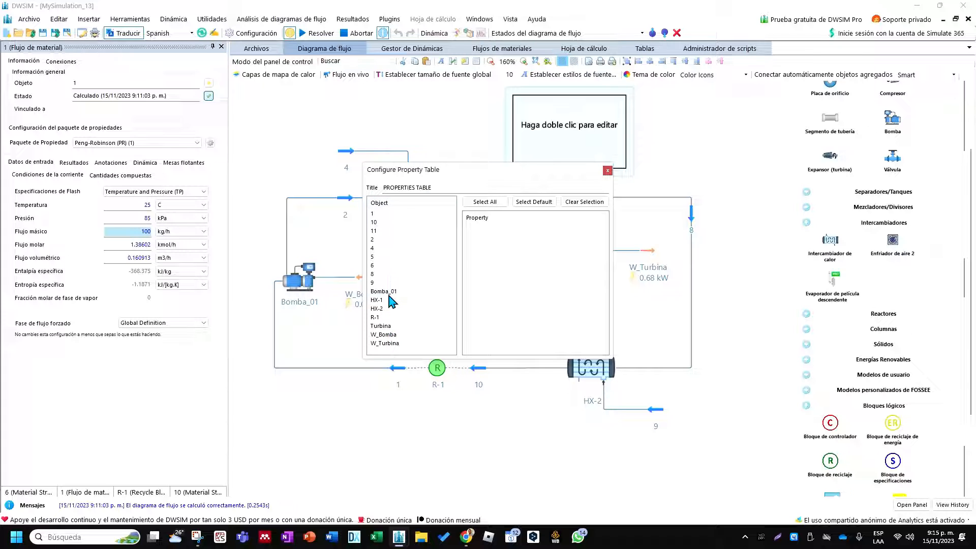
click(608, 171)
right_click(584, 142)
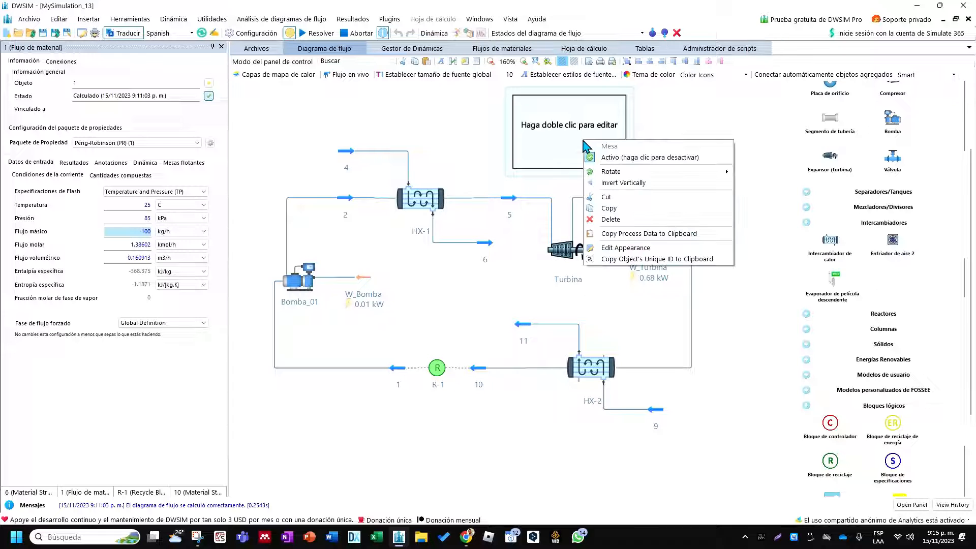
click(610, 219)
click(468, 313)
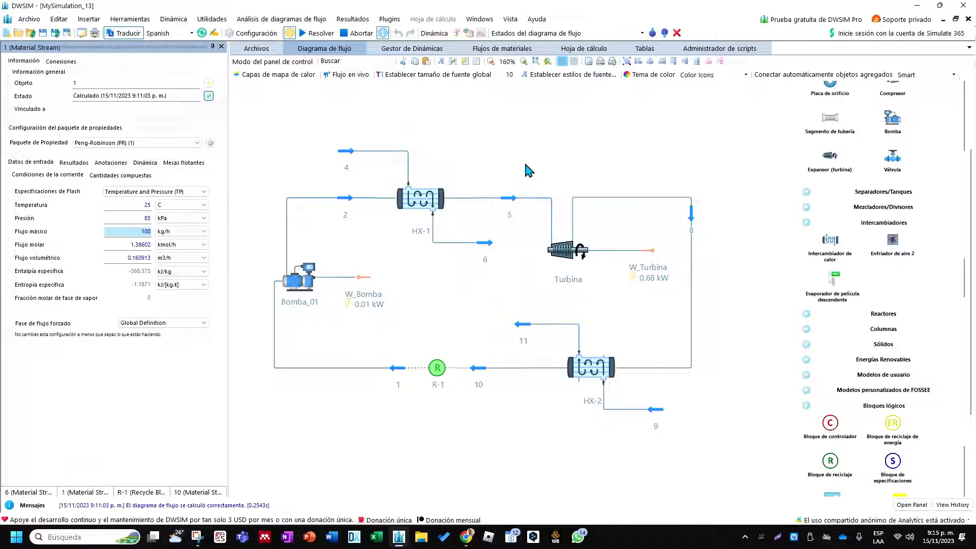
Step: Insert a linked spreadsheet table in the empty flowsheet area above the turbine
click(135, 20)
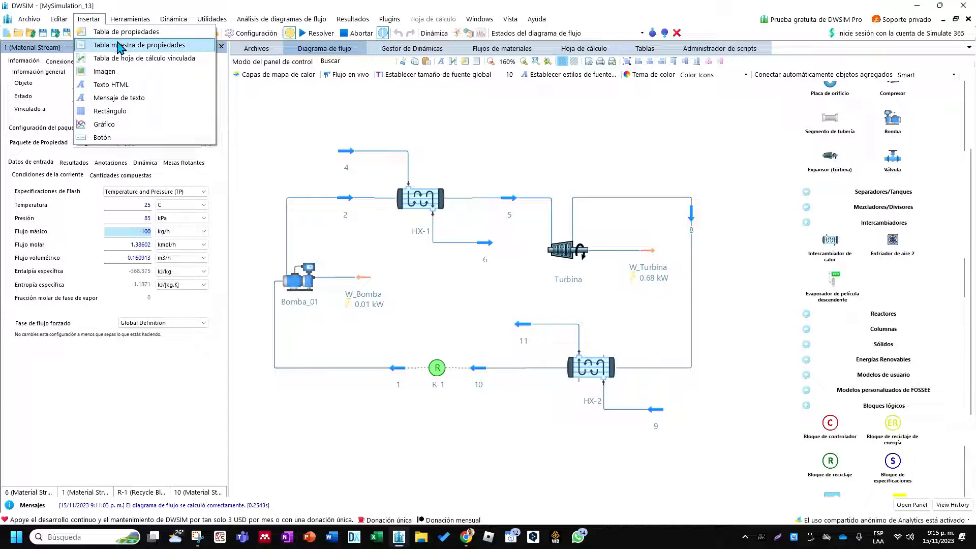
click(144, 60)
click(580, 136)
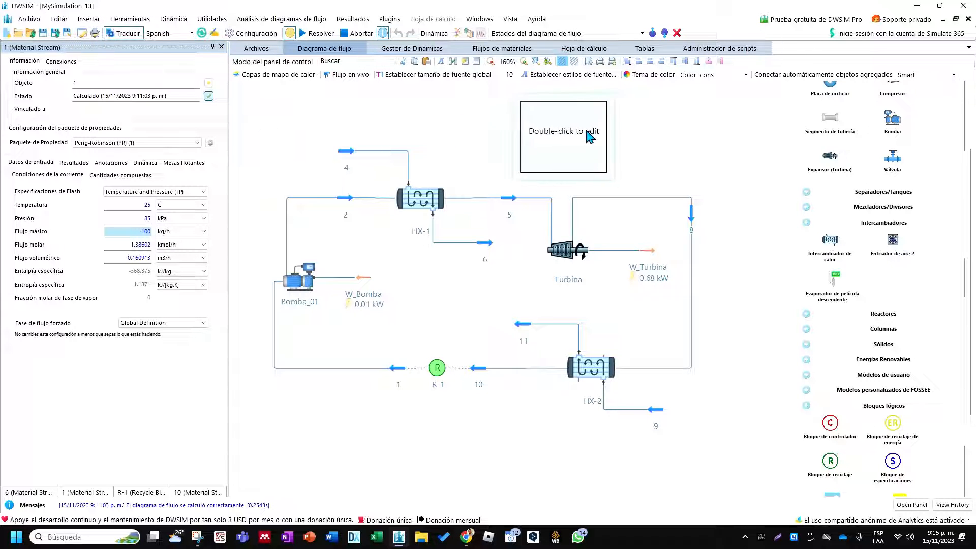
double_click(581, 136)
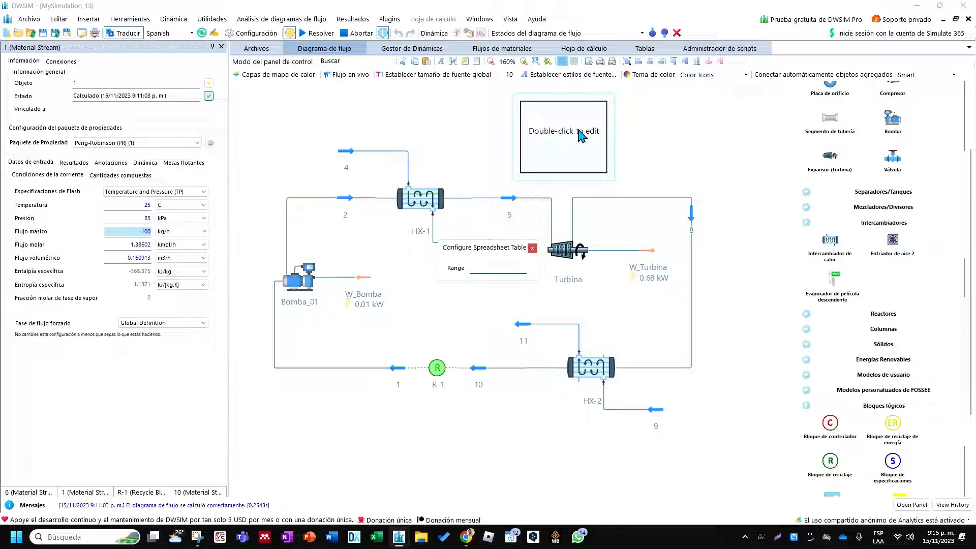
click(532, 248)
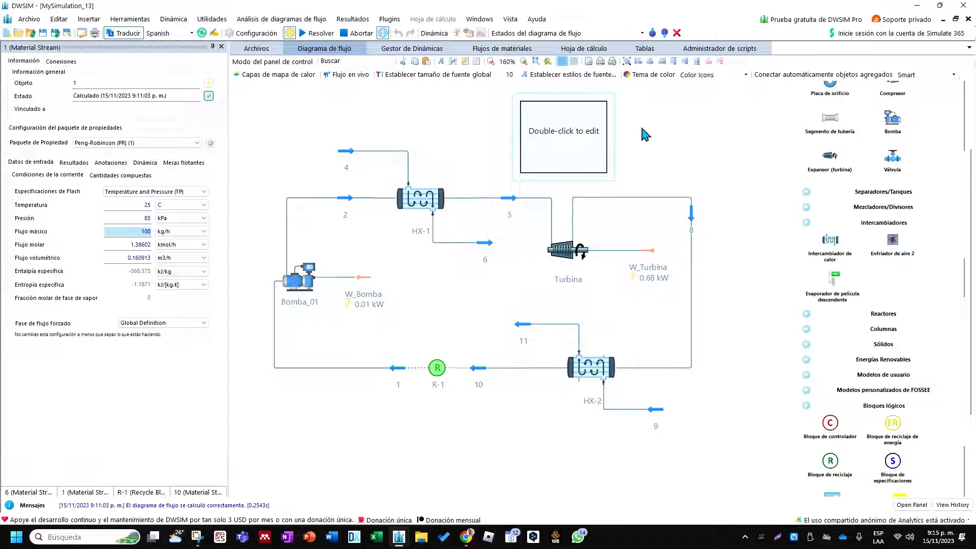
Step: Check which spreadsheet cell range covers the whole Análisis del Ciclo table, including its title
click(585, 49)
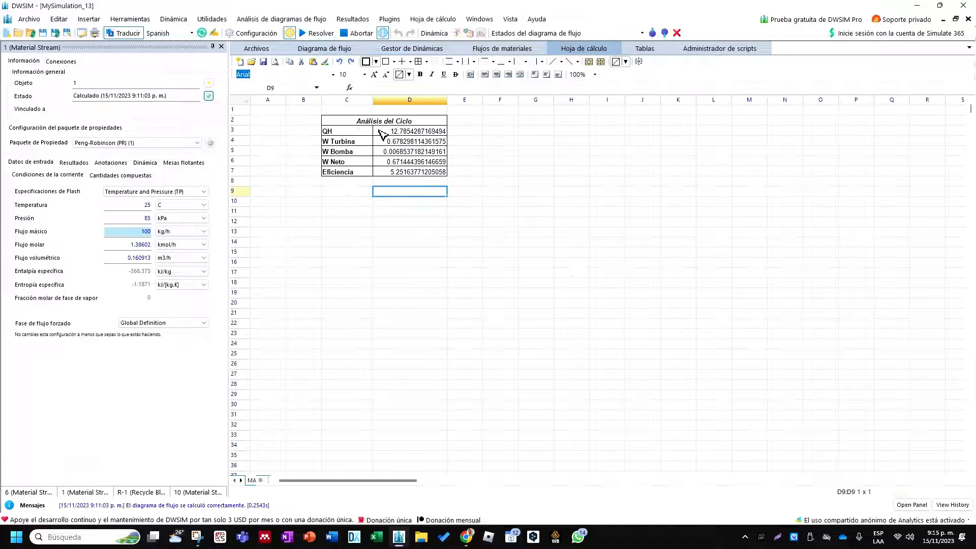
drag(349, 126, 417, 172)
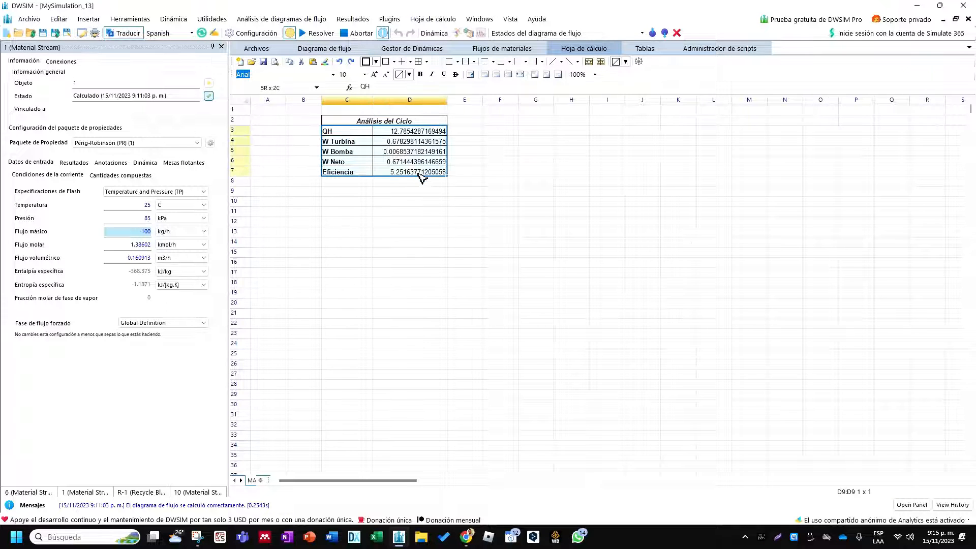
drag(348, 122, 420, 175)
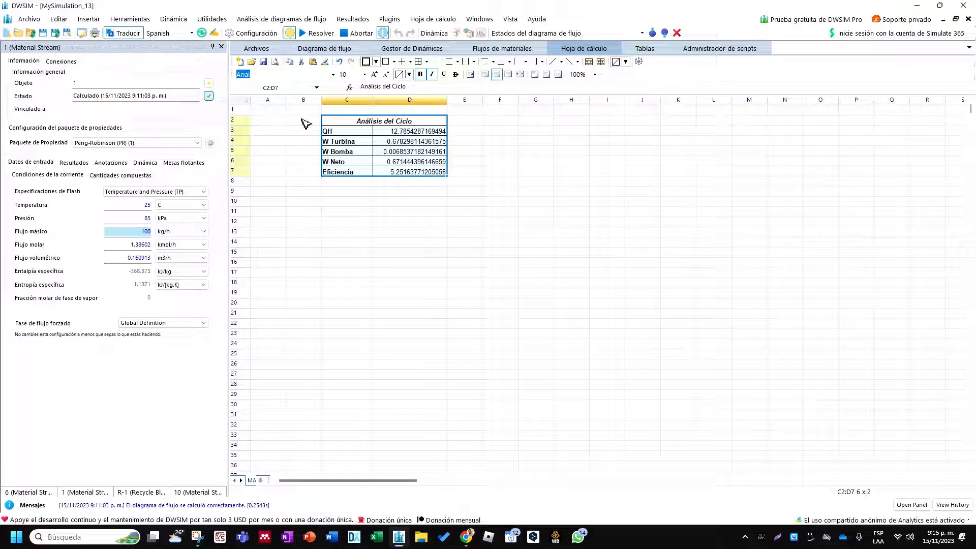
click(237, 88)
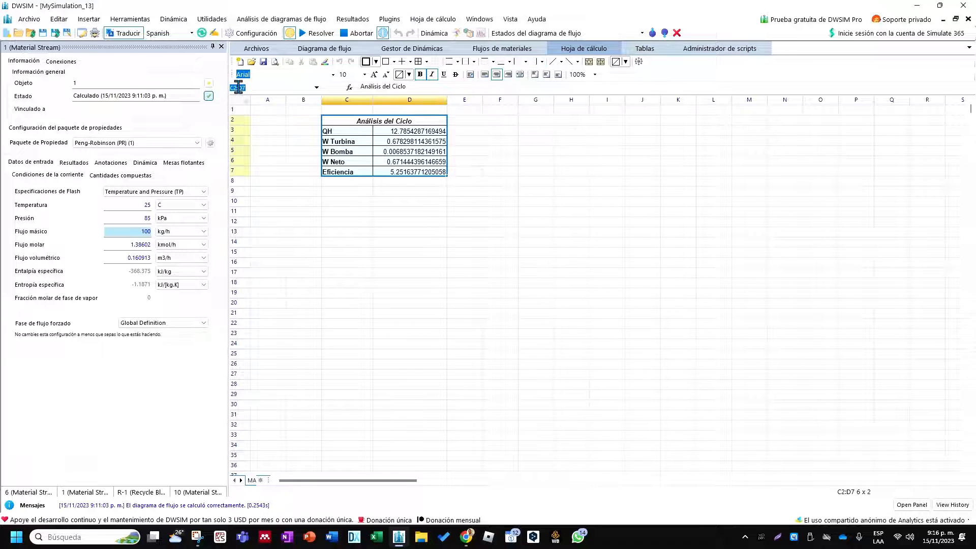
click(547, 162)
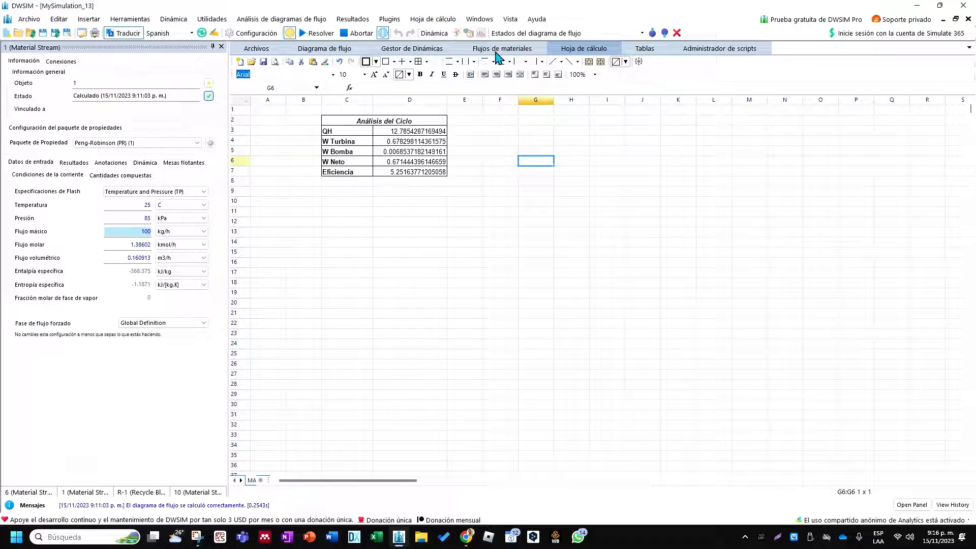
Step: Set the range of the flowsheet's linked spreadsheet table to C2:D7
click(340, 54)
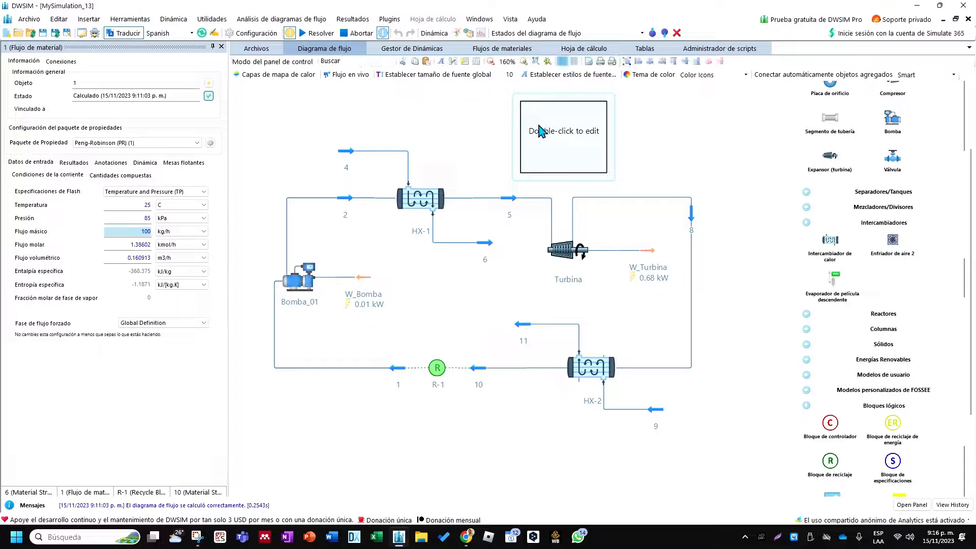
double_click(550, 131)
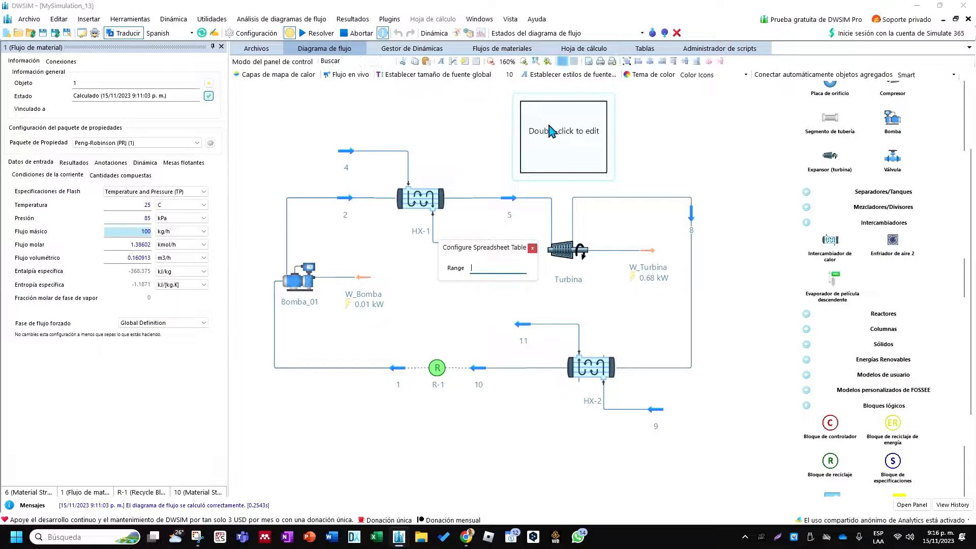
click(505, 268)
text(C2:D7)
click(533, 248)
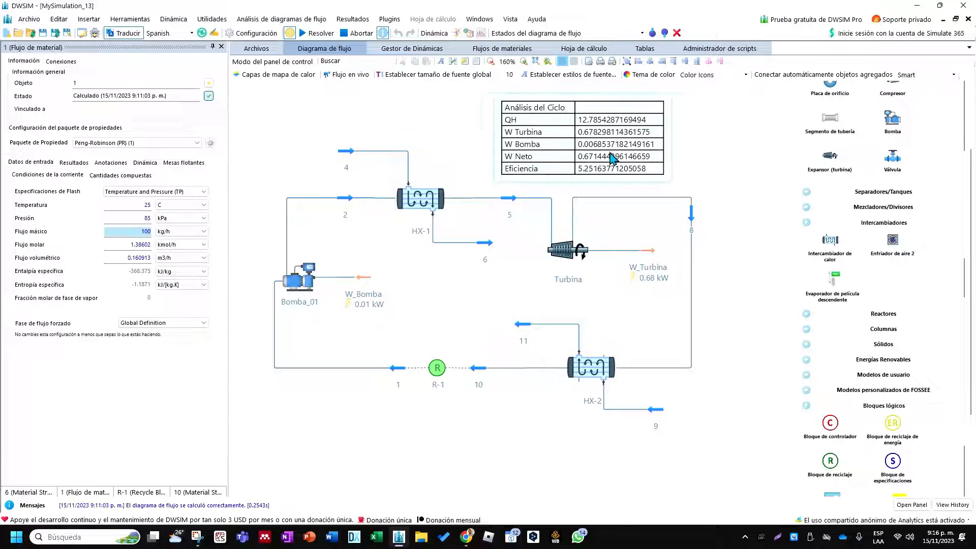
Step: Move the linked results table slightly to the right in the free space above the turbine
drag(594, 159, 621, 158)
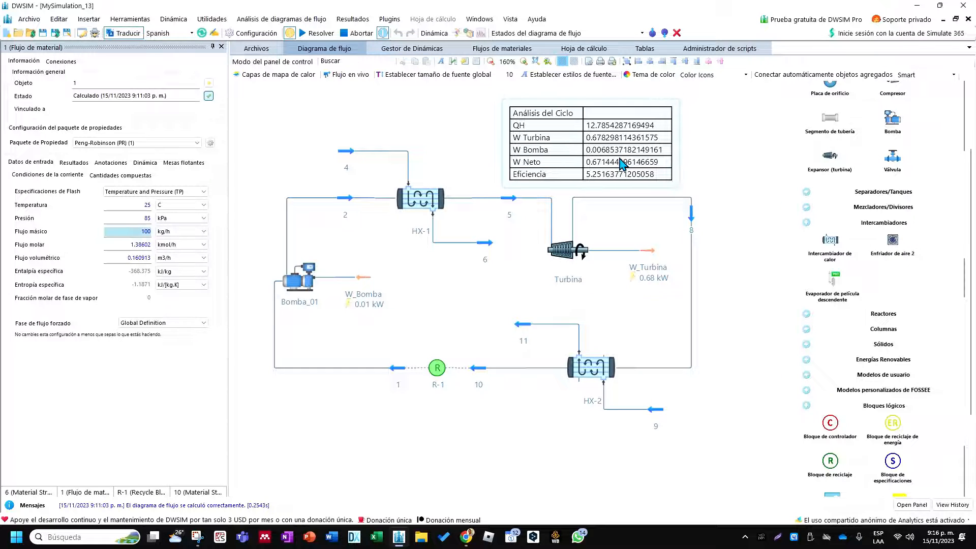
click(717, 179)
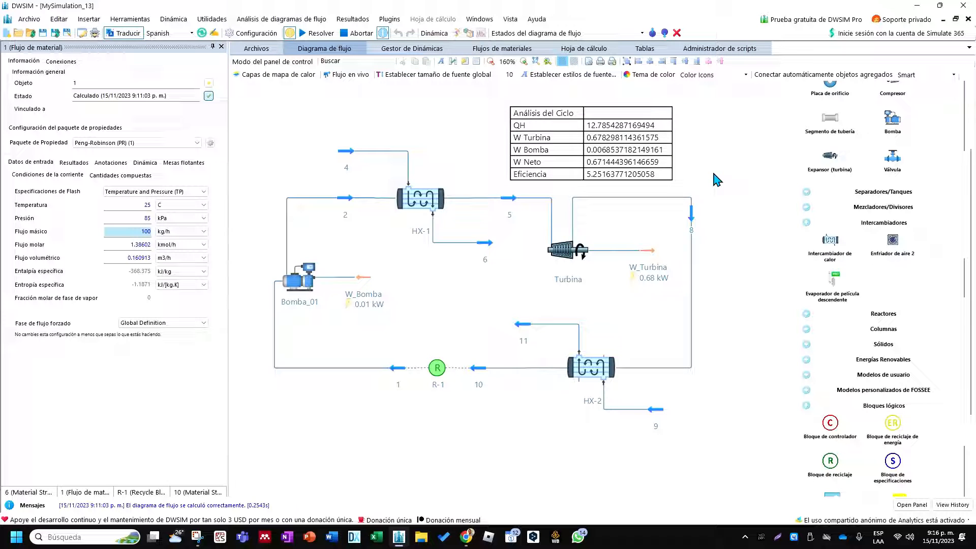
double_click(630, 160)
click(532, 248)
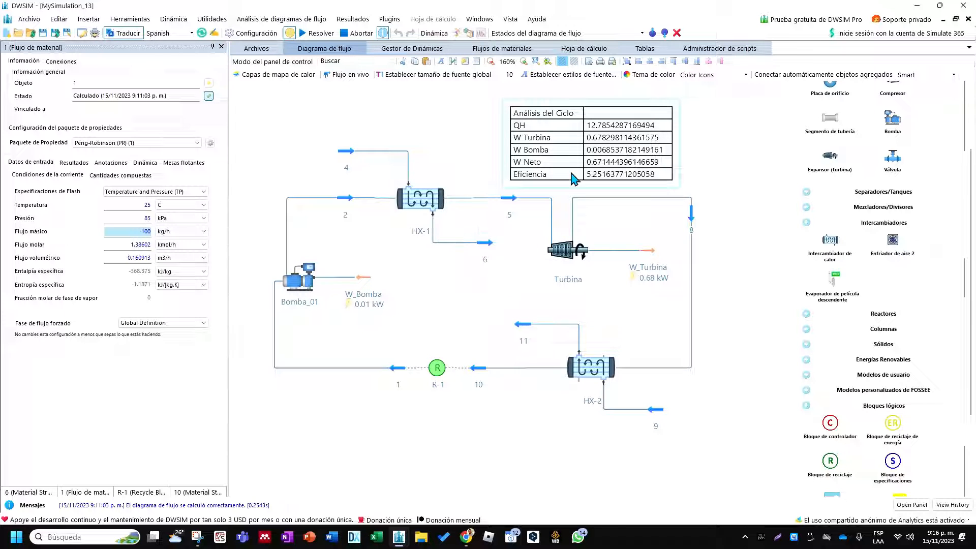
drag(574, 169, 583, 168)
click(728, 146)
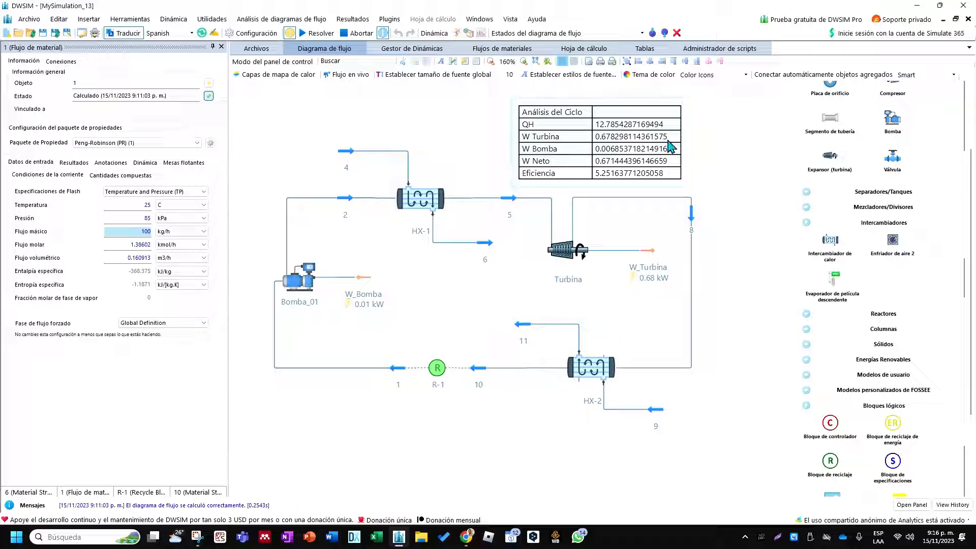
Step: Apply text wrapping and left alignment to the result values in spreadsheet cells D3:D7
click(587, 49)
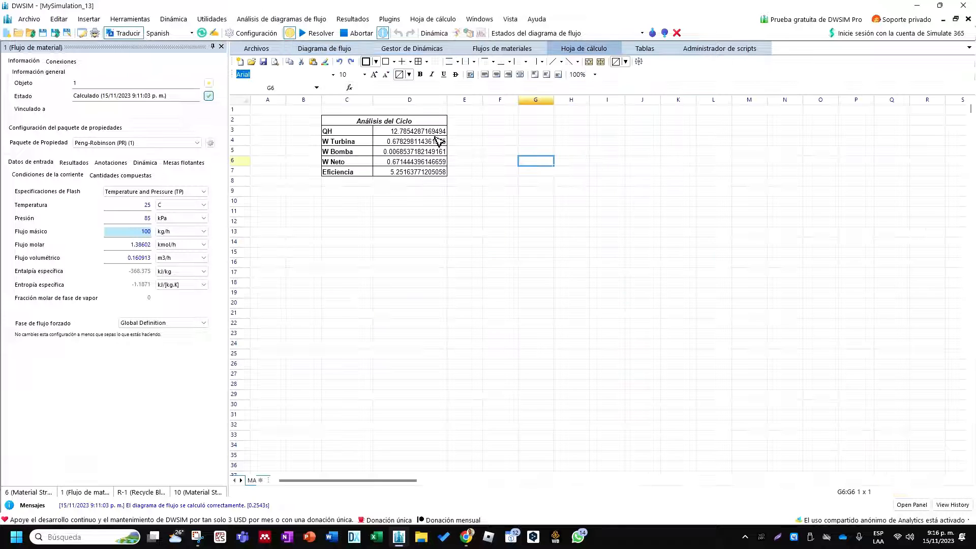
drag(435, 133, 437, 173)
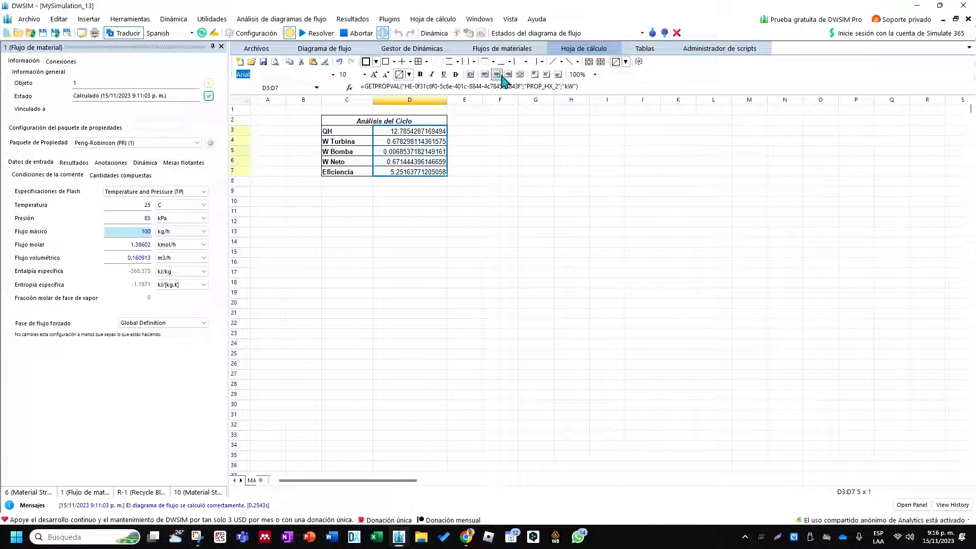
click(471, 75)
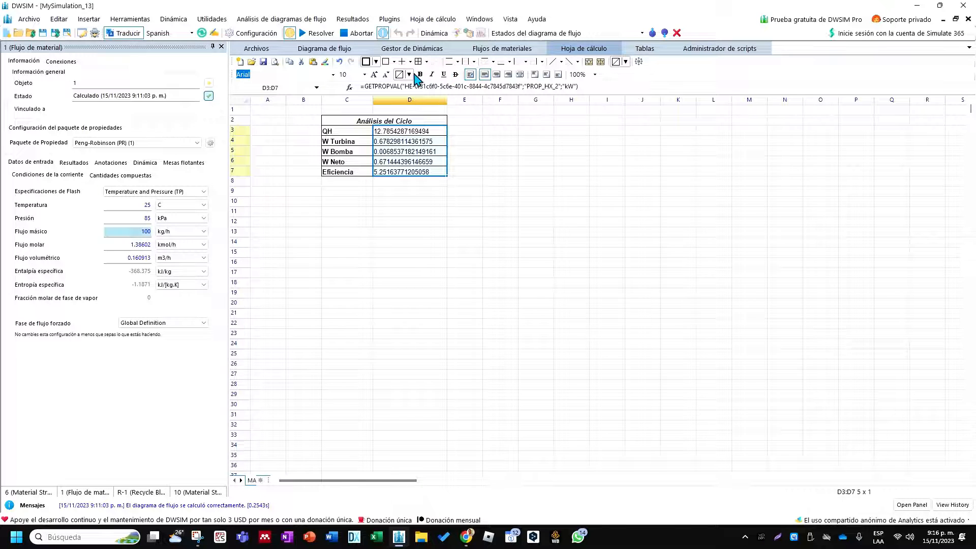
Step: Try font size 12 on the values in D3:D7, and settle on size 11
click(365, 75)
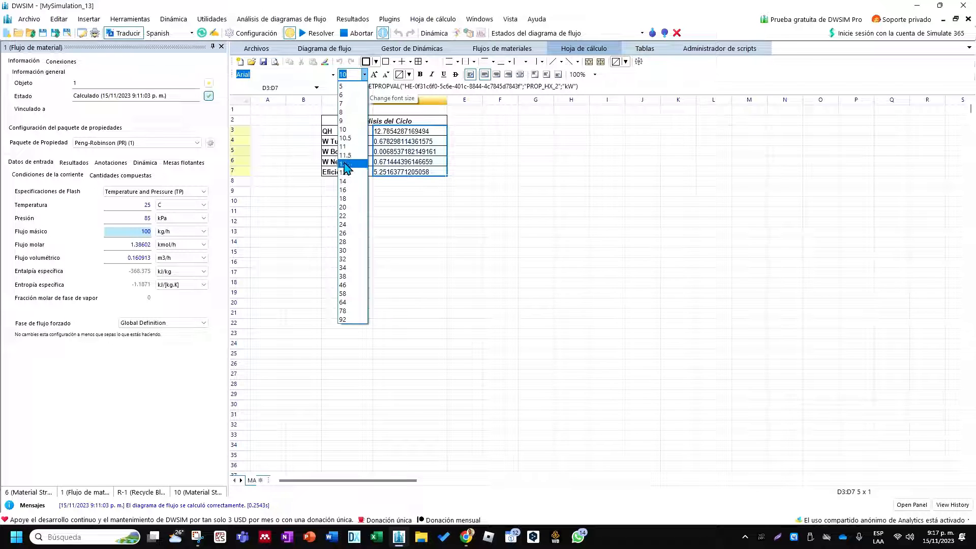
click(346, 163)
click(365, 75)
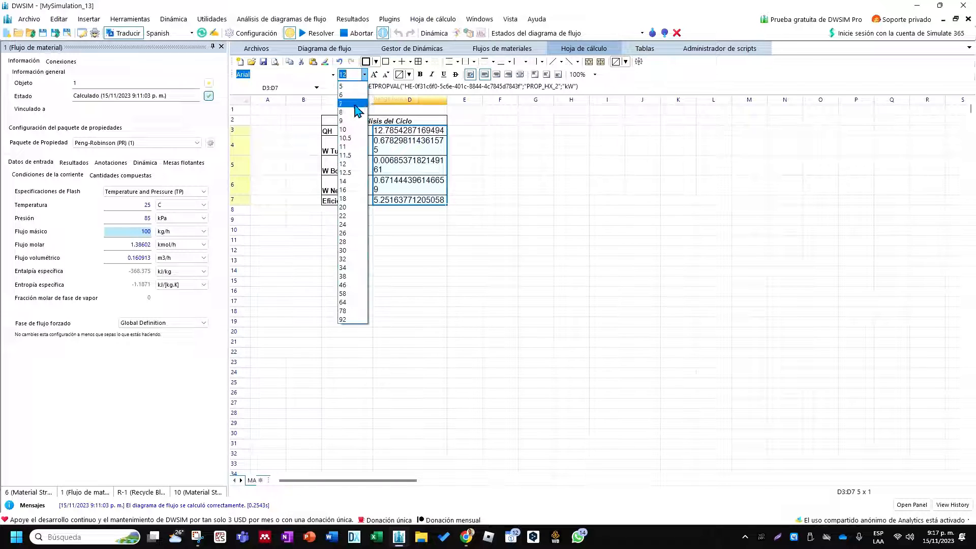
click(353, 149)
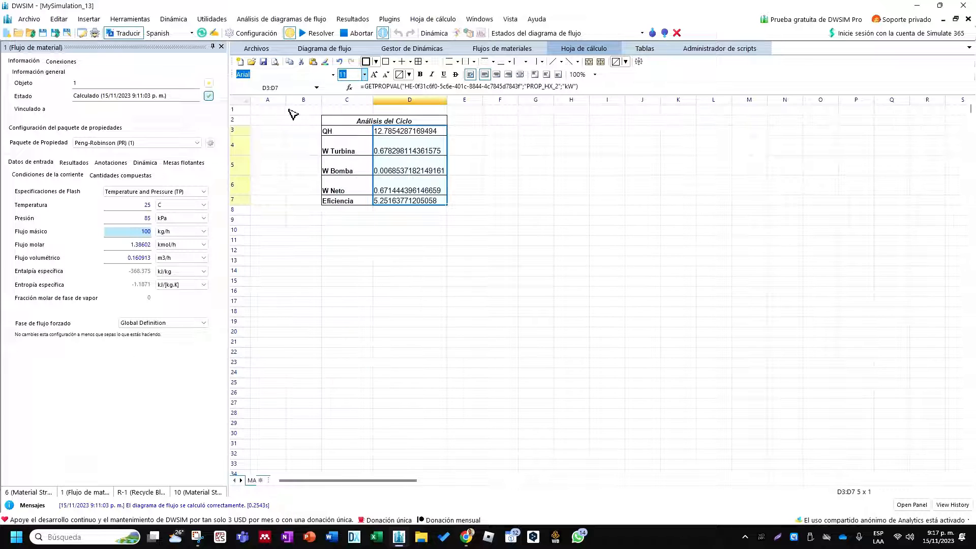
click(242, 104)
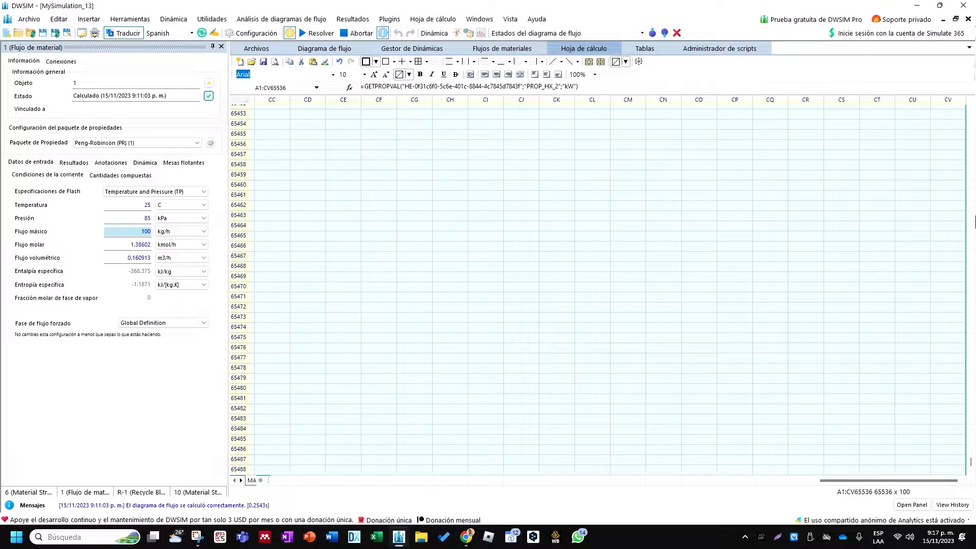
drag(971, 462, 973, 109)
click(356, 148)
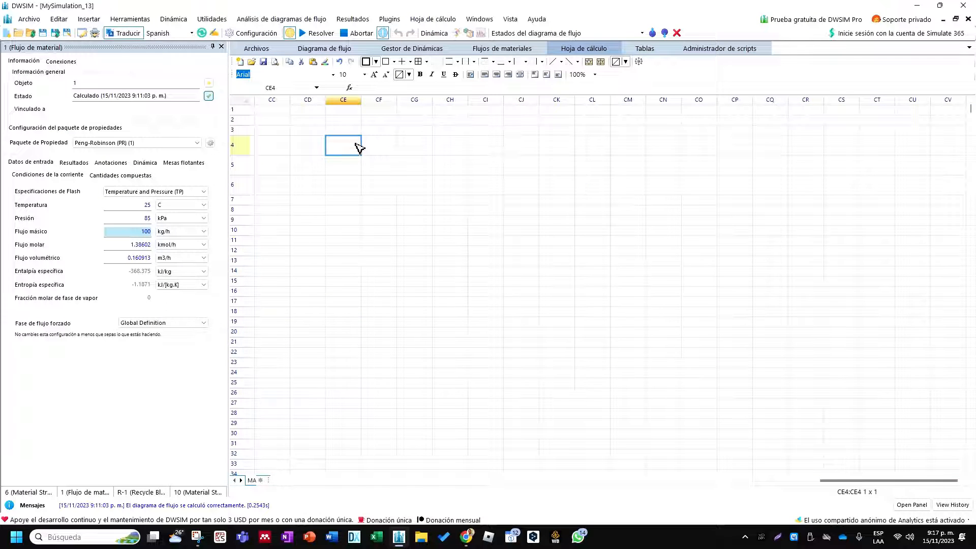
Step: Give spreadsheet rows 1 to 7 a uniform height so the cycle analysis table is compact and evenly spaced
click(321, 152)
key(Left)
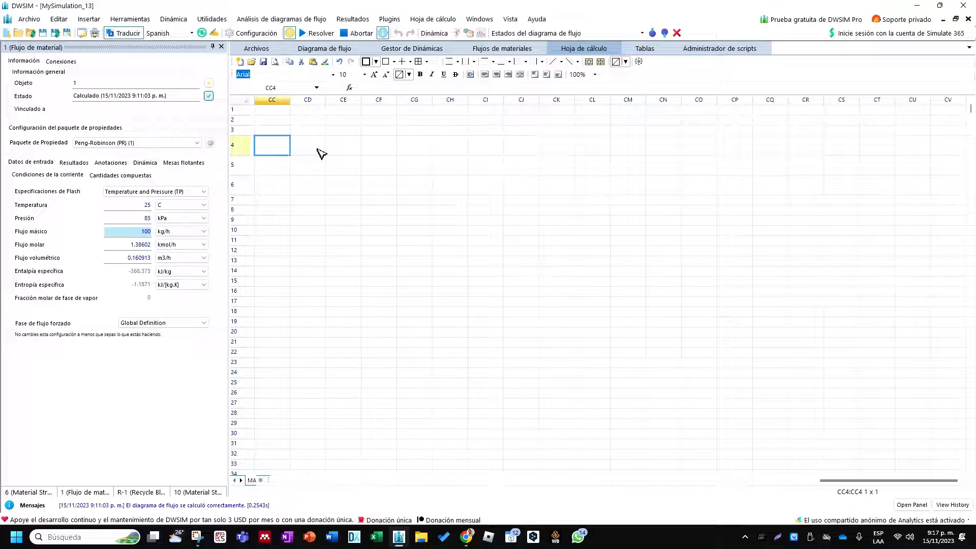
key(Left)
key(Left)
key(Left)
key(Left)
key(Left)
key(Left)
key(Left)
key(Left)
key(Left)
key(Left)
key(Left)
key(Left)
key(Left)
key(Left)
key(Left)
key(Left)
key(Left)
key(Left)
key(Left)
key(Left)
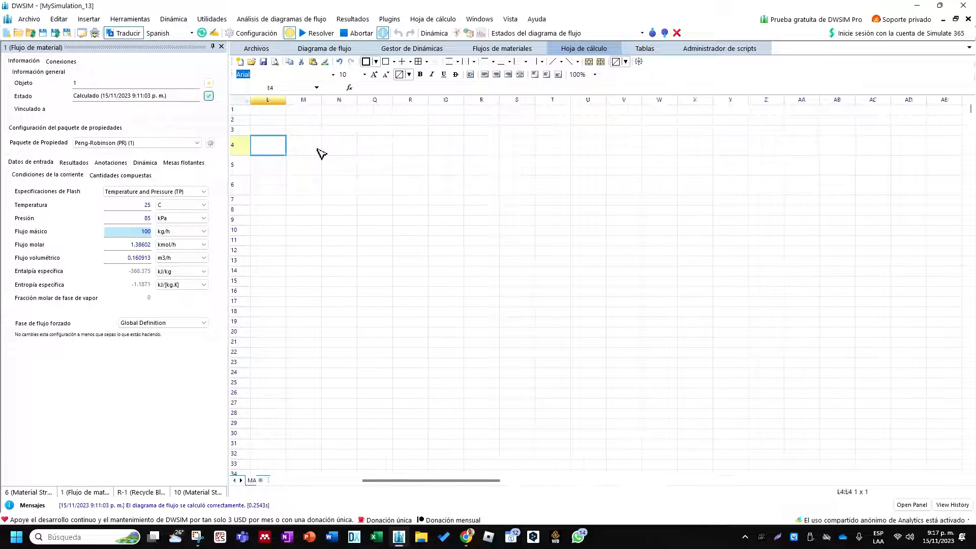
key(Left)
key(Left)
key(Left)
key(Left)
key(Left)
key(Left)
key(Left)
key(Left)
key(Left)
key(Left)
key(Left)
key(Up)
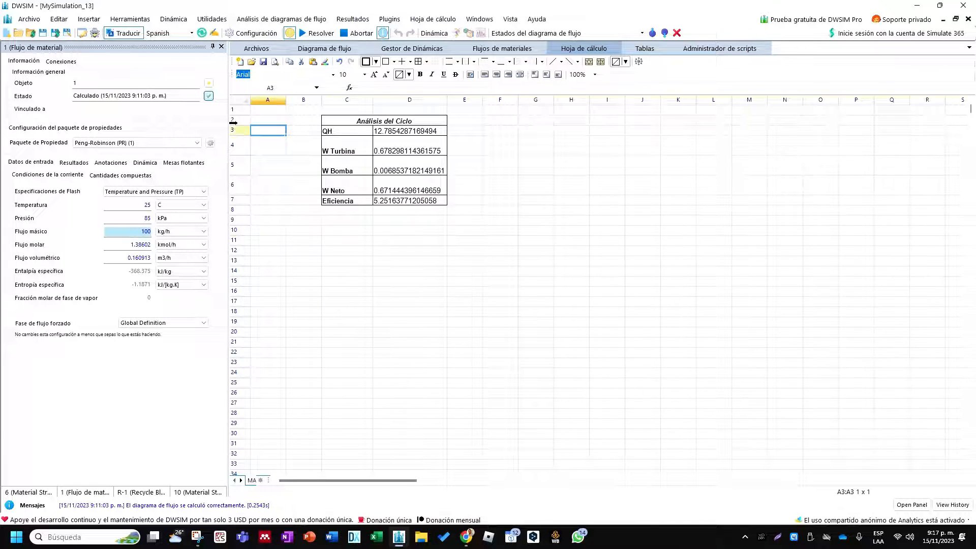
drag(234, 111, 240, 186)
click(409, 229)
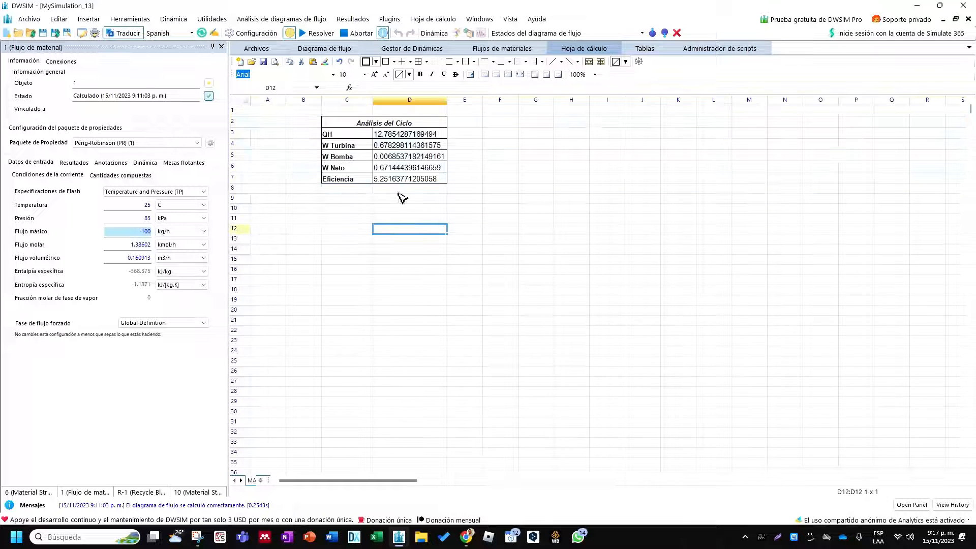
Step: Format the result values in D3:D7 as numbers with three decimal places
drag(407, 134, 414, 183)
right_click(413, 178)
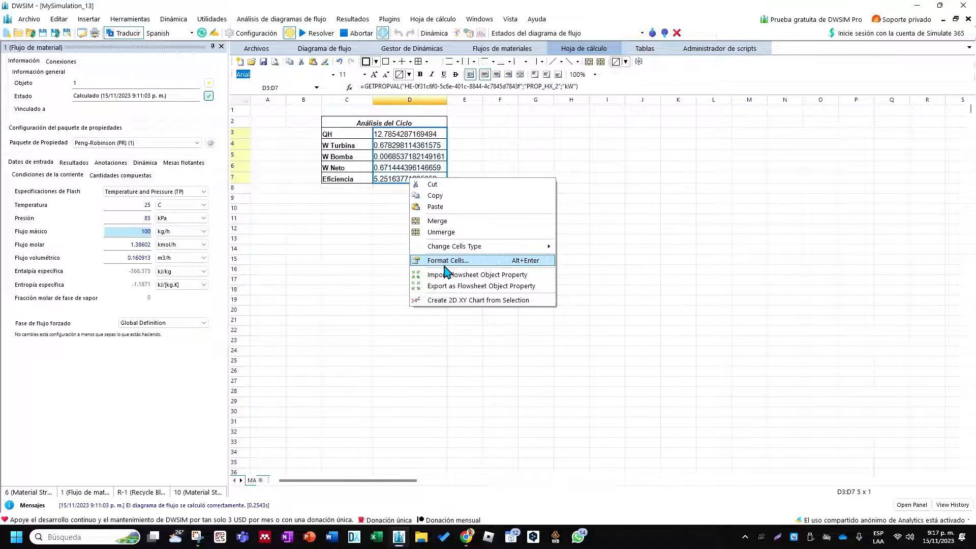
click(460, 261)
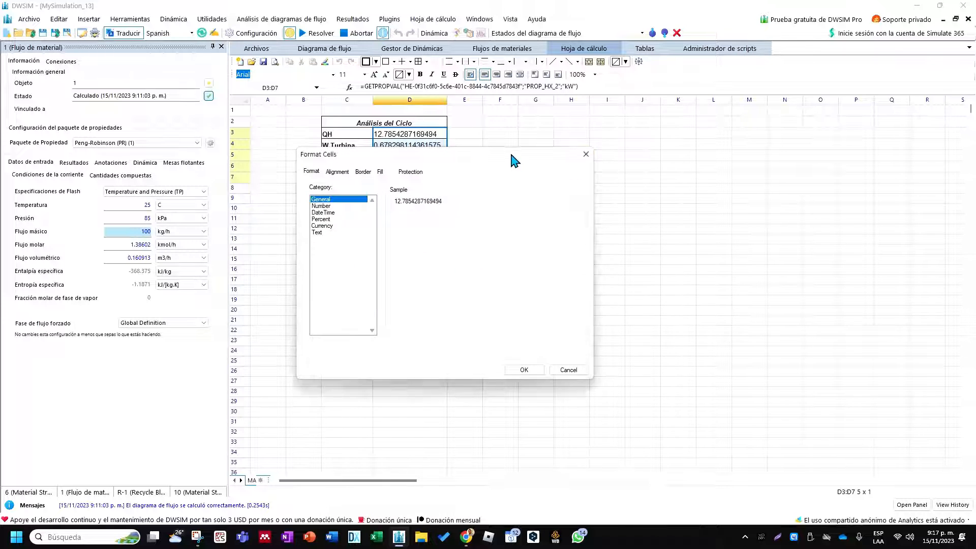
drag(512, 157, 781, 143)
click(590, 192)
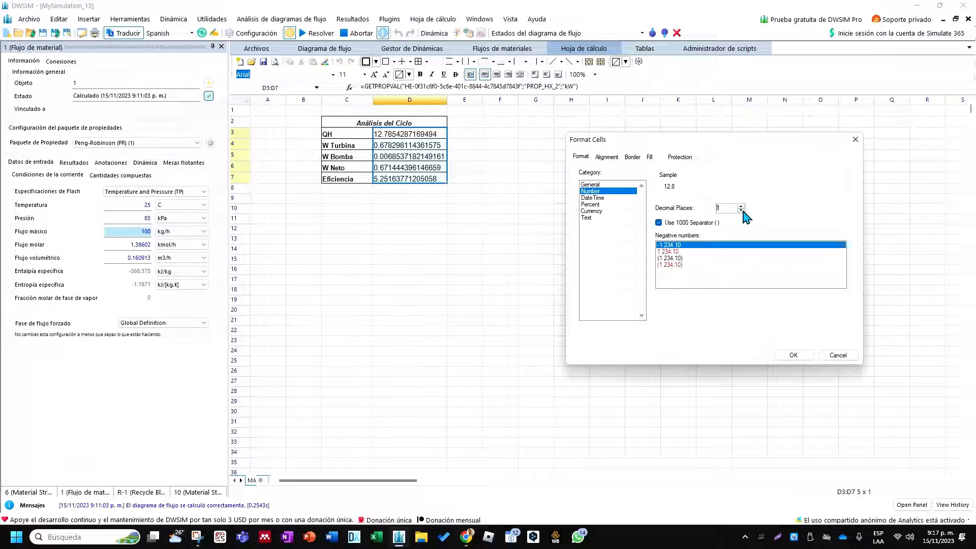
click(740, 206)
click(741, 205)
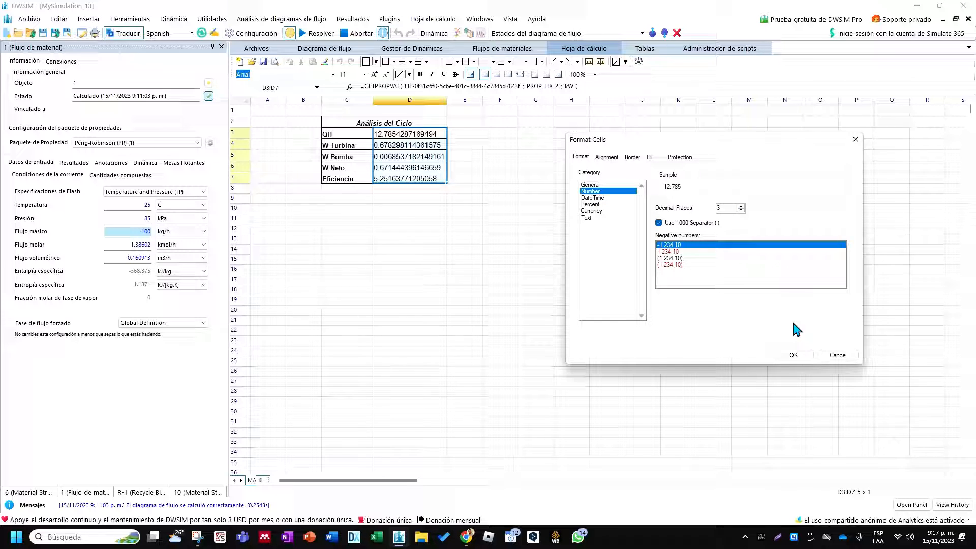
click(793, 355)
Step: Center the result values in D3:D7 horizontally
click(480, 239)
drag(414, 136, 409, 179)
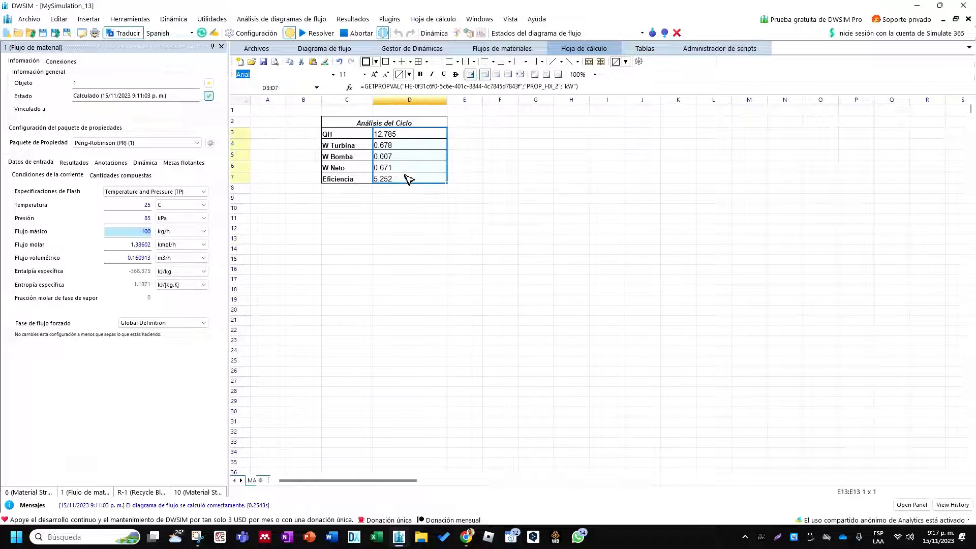
click(497, 74)
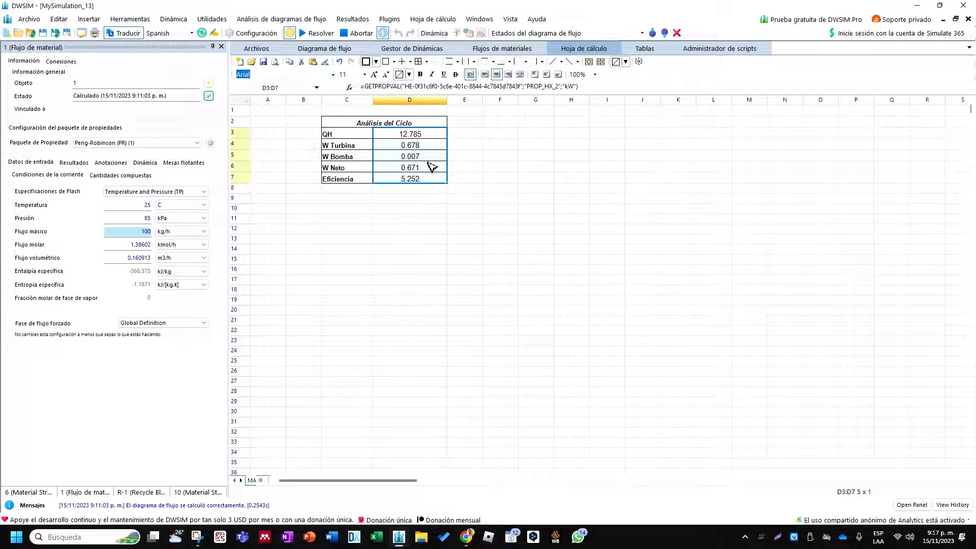
Step: Increase the number format of the result values in D3:D7 to four decimal places
drag(429, 135, 423, 179)
right_click(438, 134)
click(474, 211)
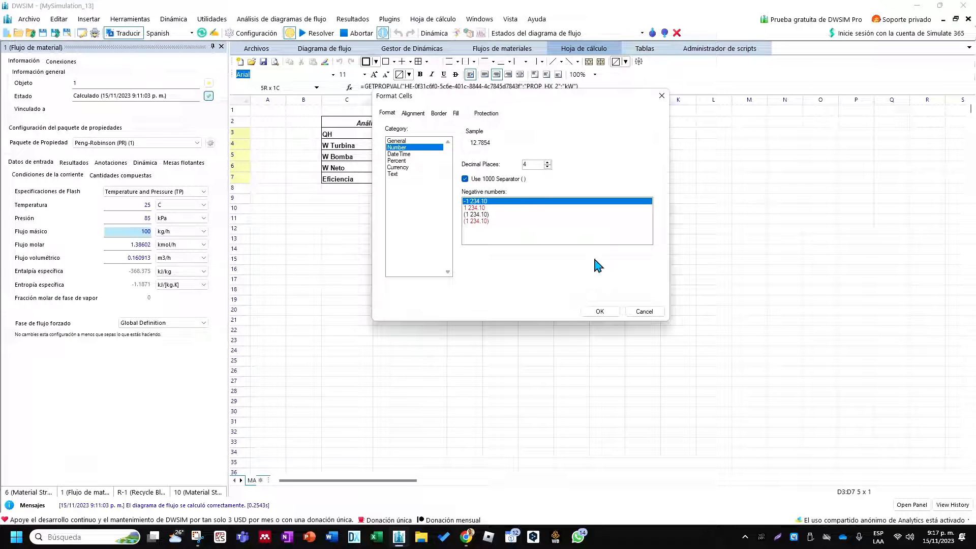
click(600, 311)
click(530, 251)
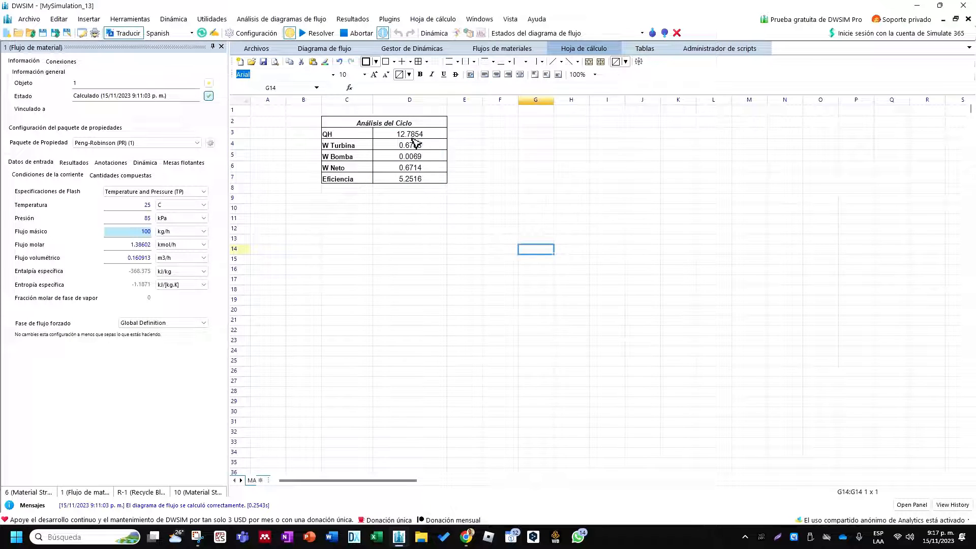
drag(413, 137, 413, 181)
click(511, 188)
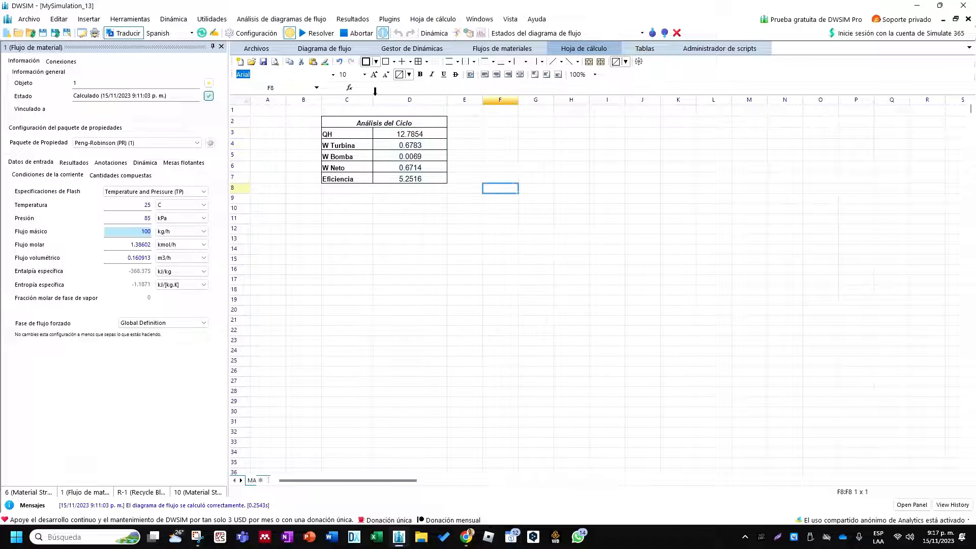
Step: On the flowsheet, move the linked cycle analysis table further right, above the turbine outlet line
click(334, 50)
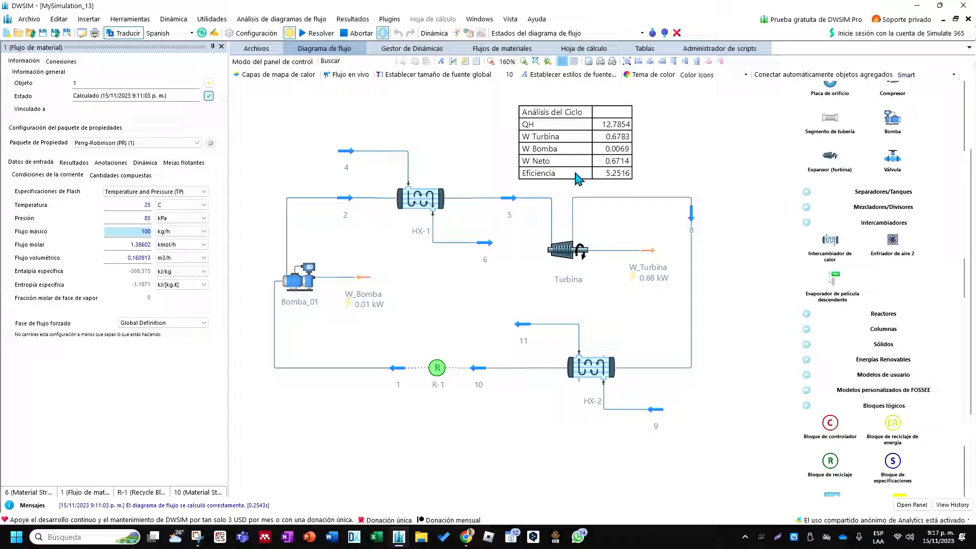
drag(578, 180, 657, 160)
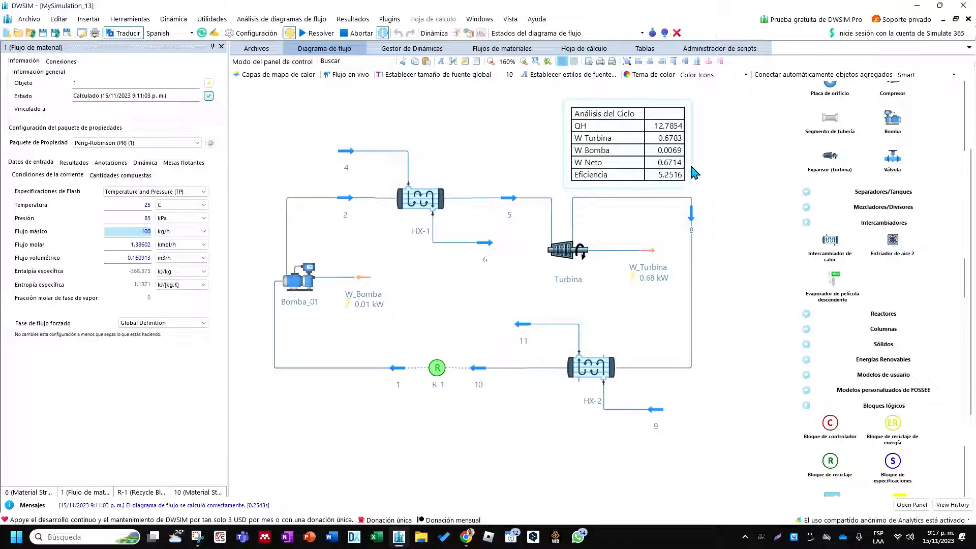
click(707, 171)
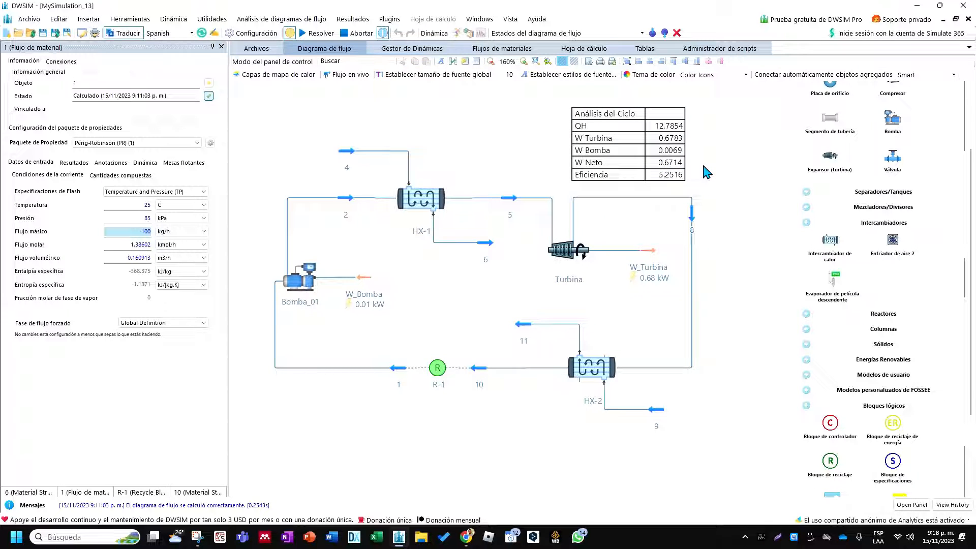
Step: Try outlet pressures of 220 kPa and 300 kPa on pump Bomba_01, recalculating the cycle for each
click(303, 279)
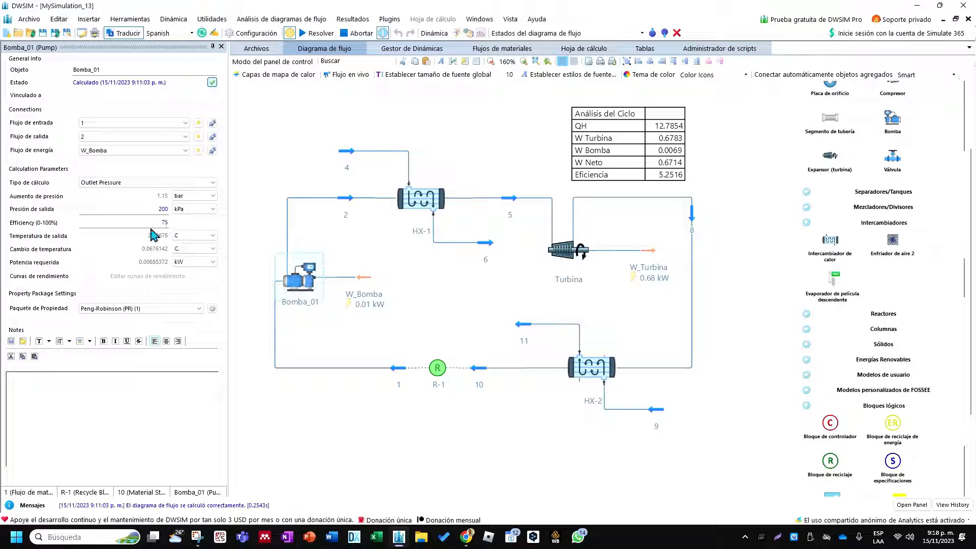
double_click(163, 209)
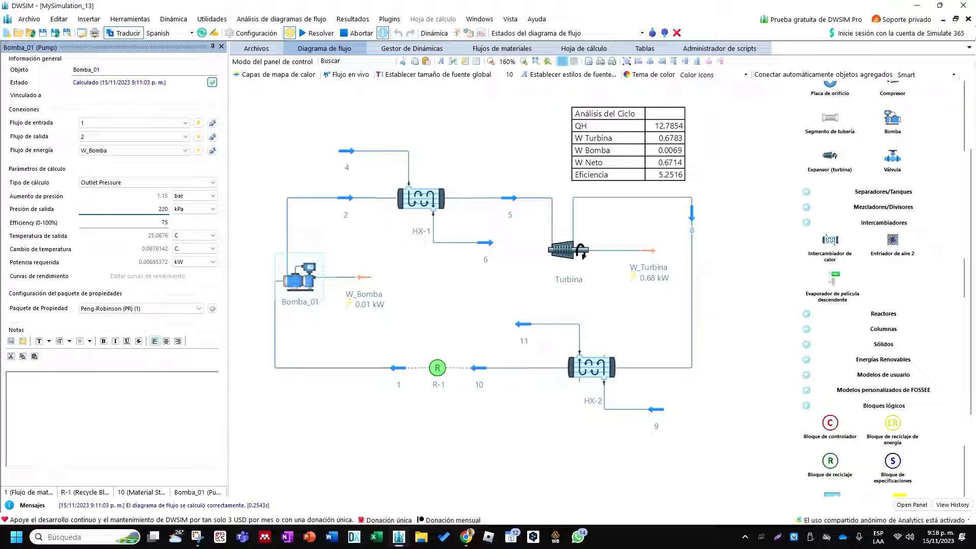
key(Return)
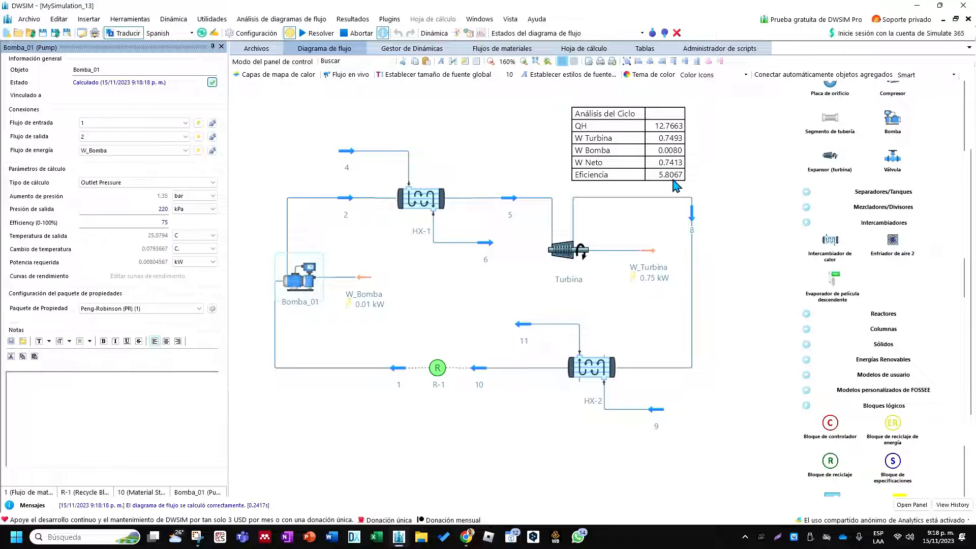
double_click(163, 209)
text(300)
key(Return)
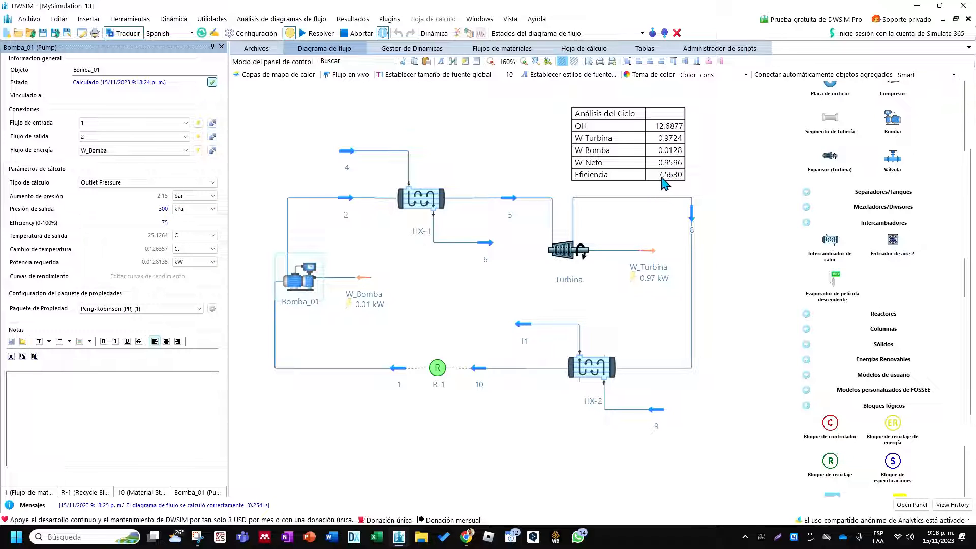
Step: Set the outlet pressure of pump Bomba_01 to 250 kPa and recalculate the cycle
mouse_move(695, 218)
mouse_move(488, 373)
double_click(162, 209)
key(Return)
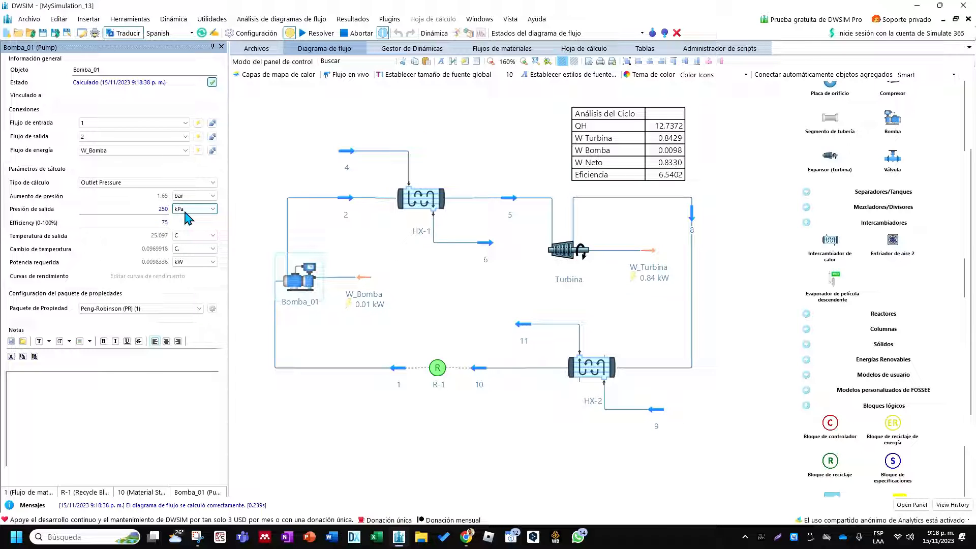
Step: Try a temperature of 75 °C on hot water stream 4 and recalculate the cycle
click(347, 151)
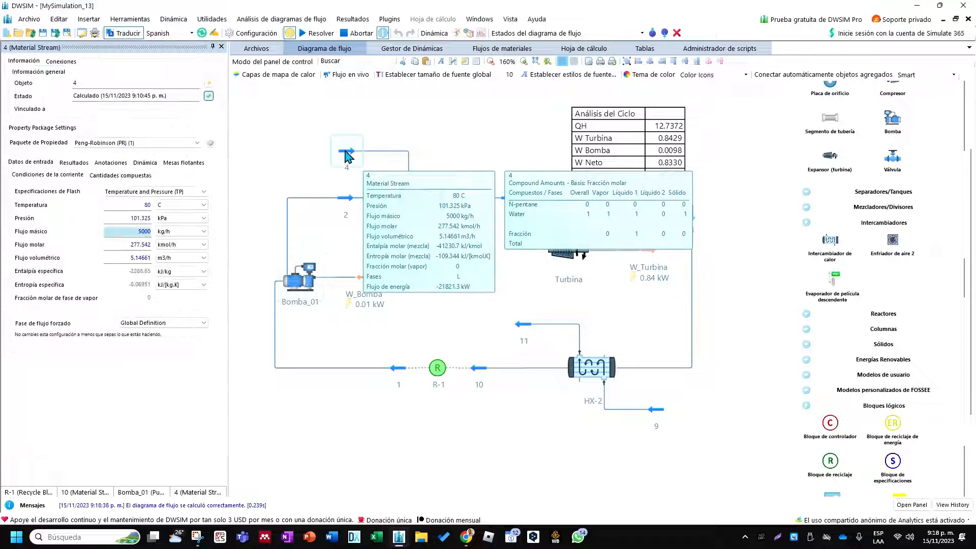
double_click(138, 205)
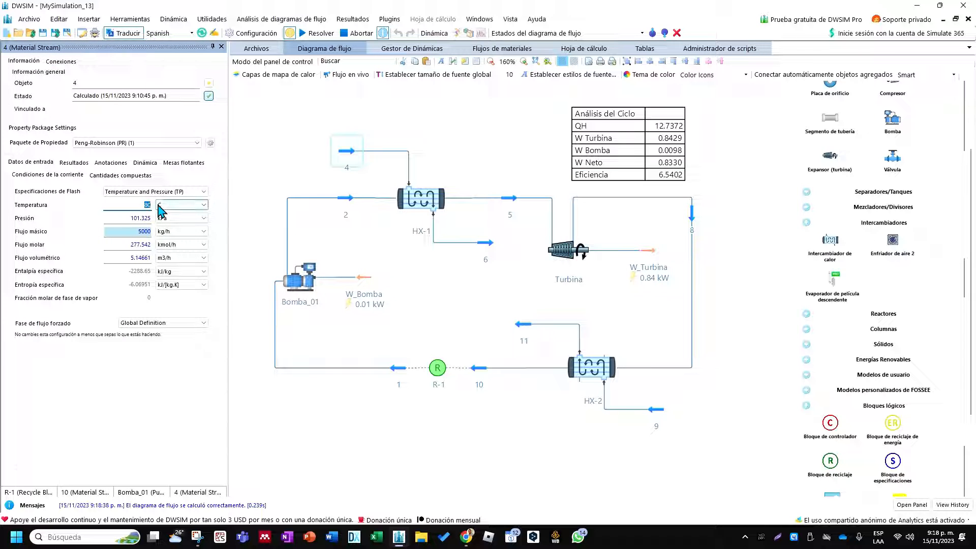
text(75)
key(Return)
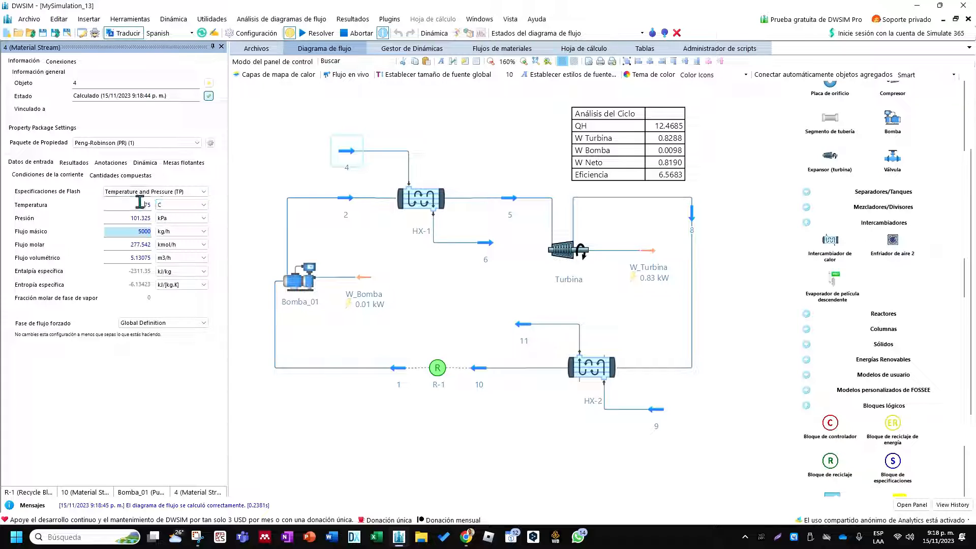
Step: Set the temperature of stream 4 to 90 °C and shift the cycle analysis table slightly to the right
key(Return)
drag(625, 158, 630, 157)
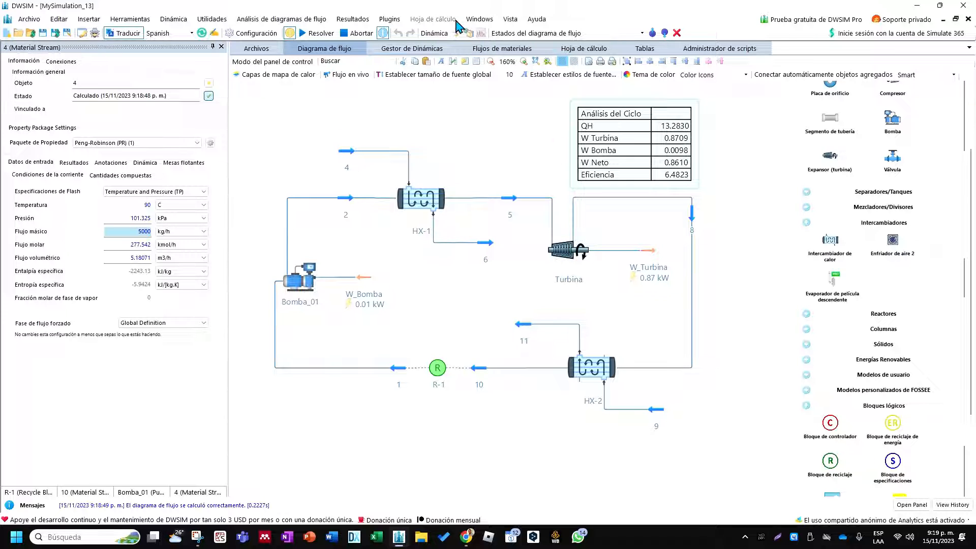